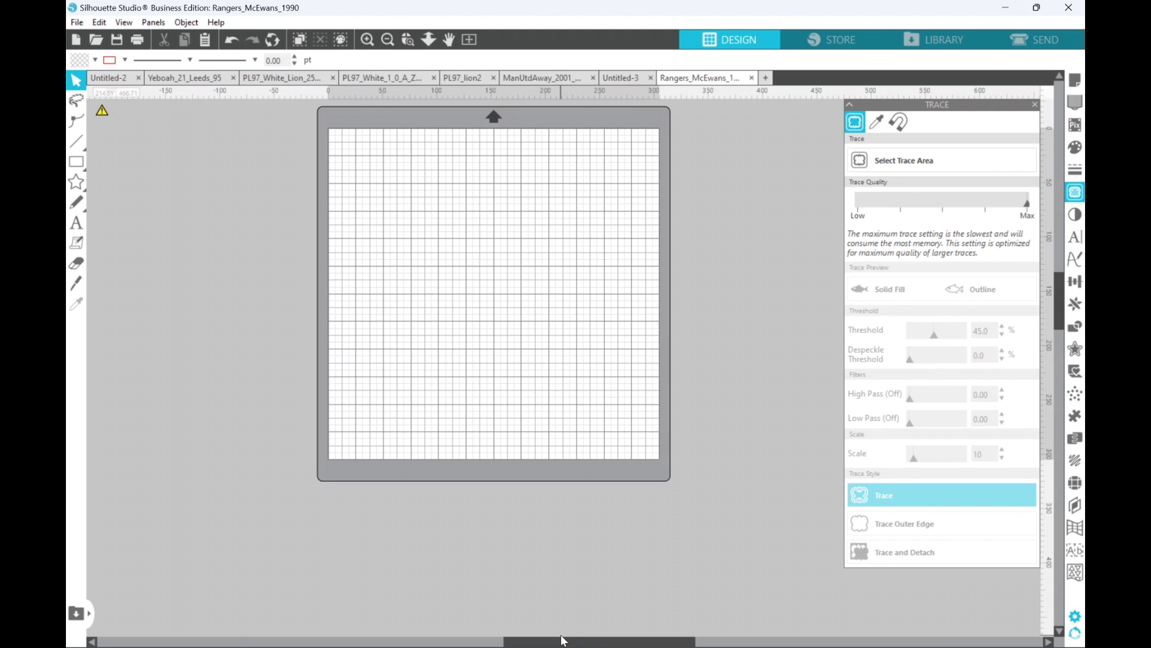
Move both McEwan's Lager shirt photos beside the mat, zoom in, and reopen the Trace panel.
scroll(540, 624, down, 3)
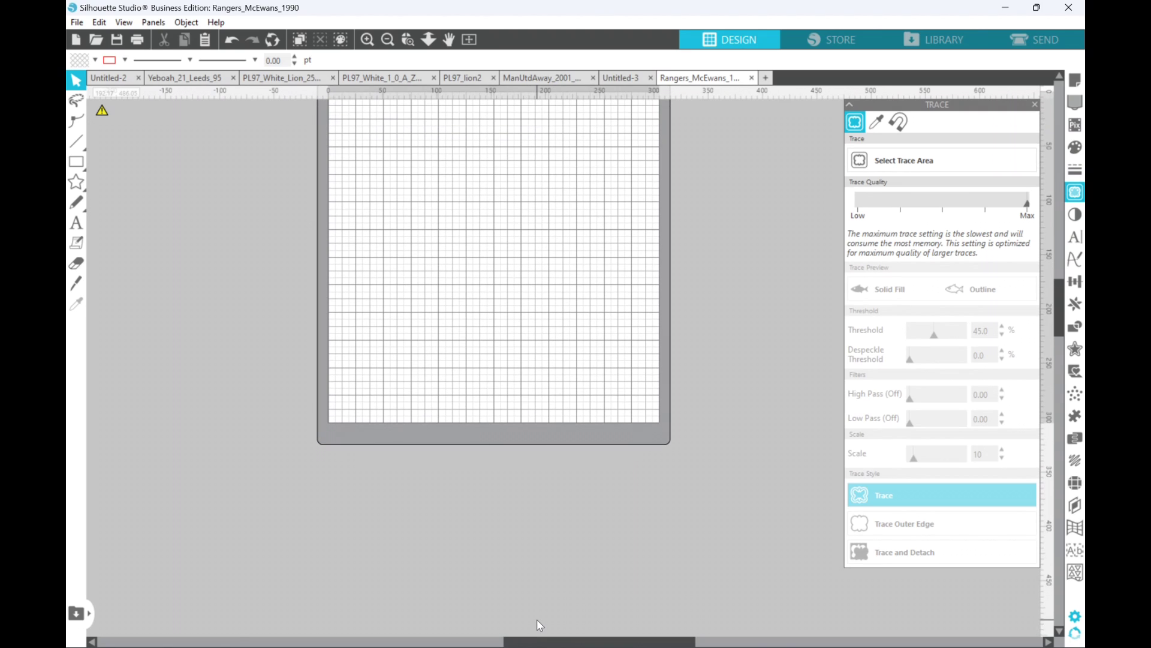
drag(541, 636, 462, 628)
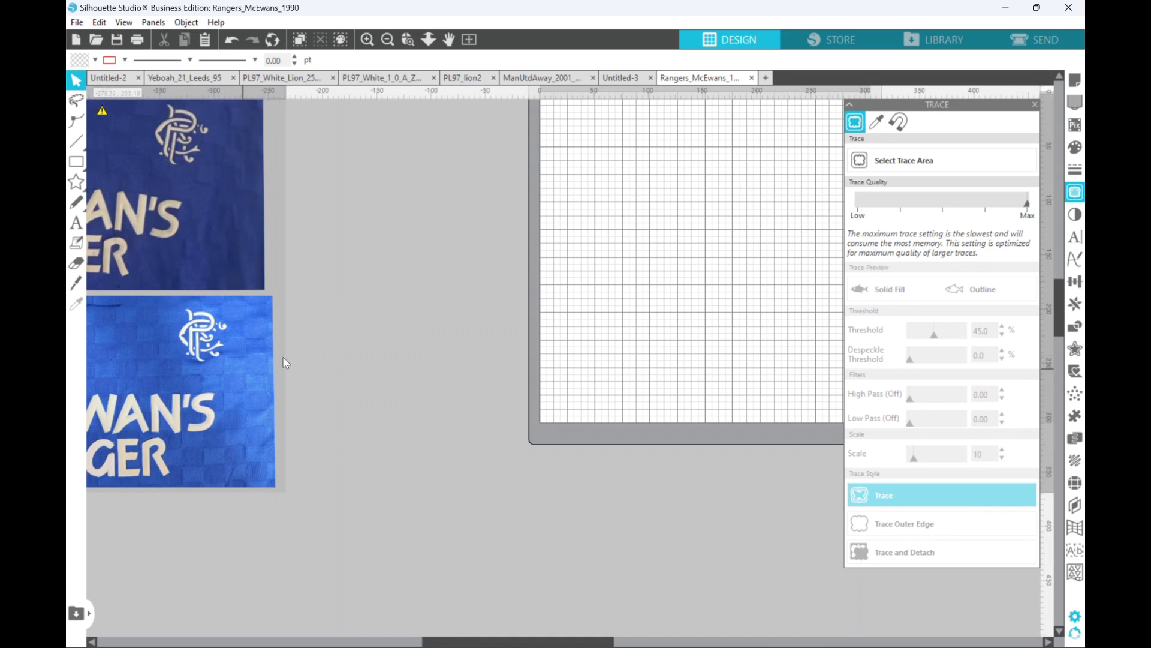
drag(374, 355, 450, 353)
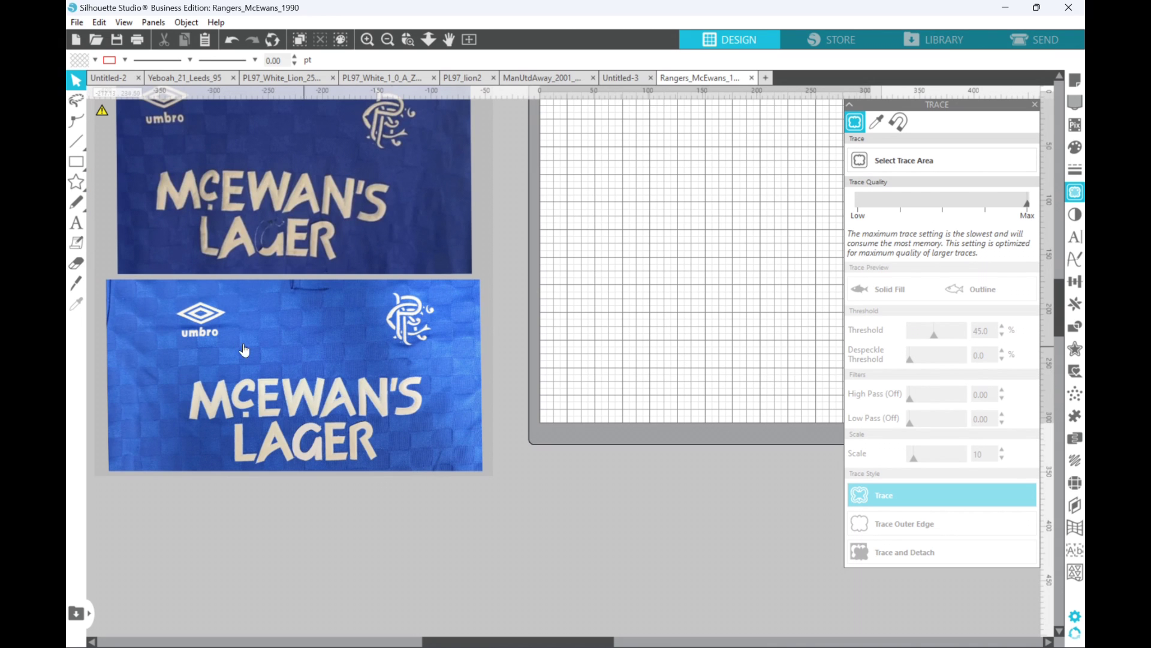
click(367, 39)
drag(462, 644, 405, 643)
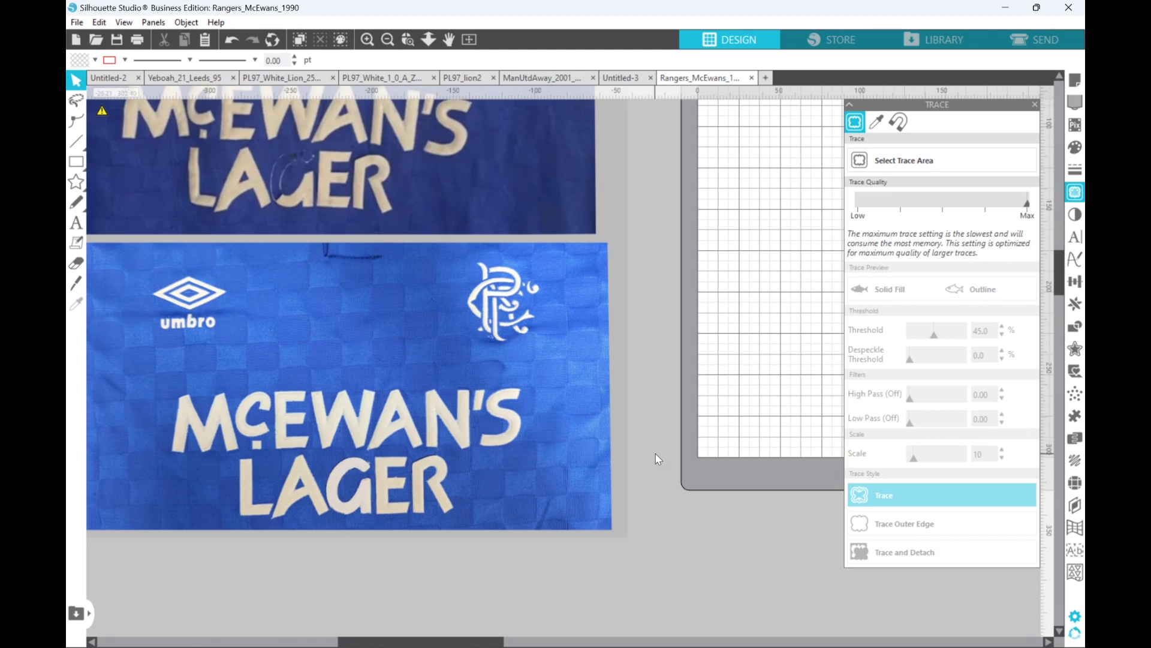
click(1075, 193)
click(1076, 198)
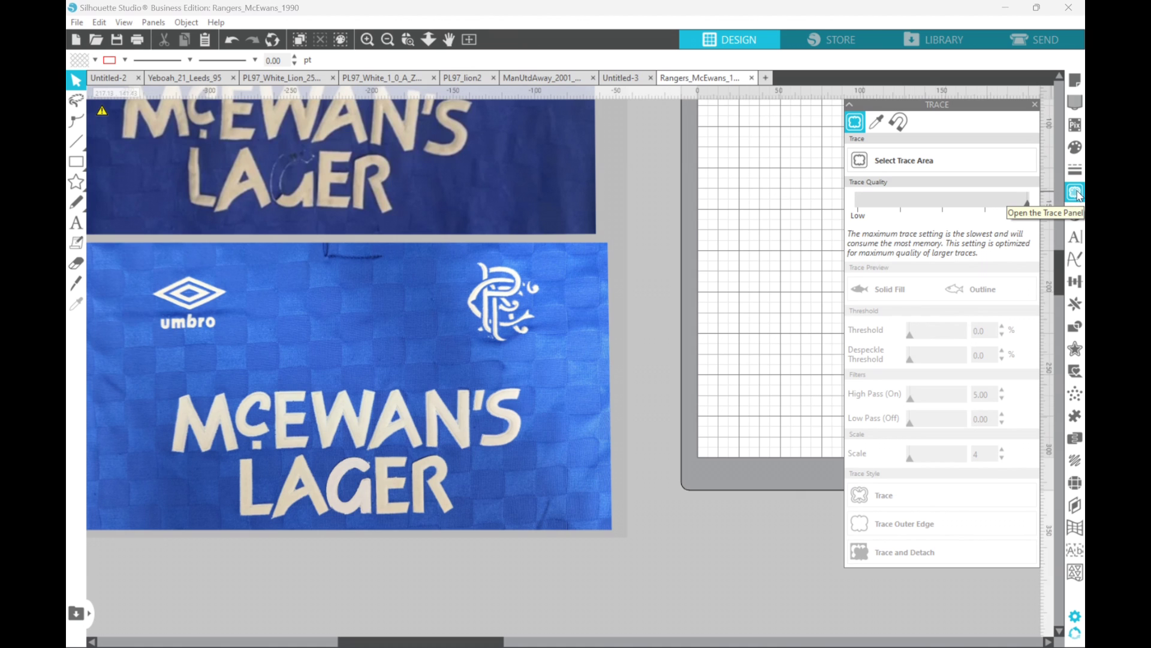
click(910, 159)
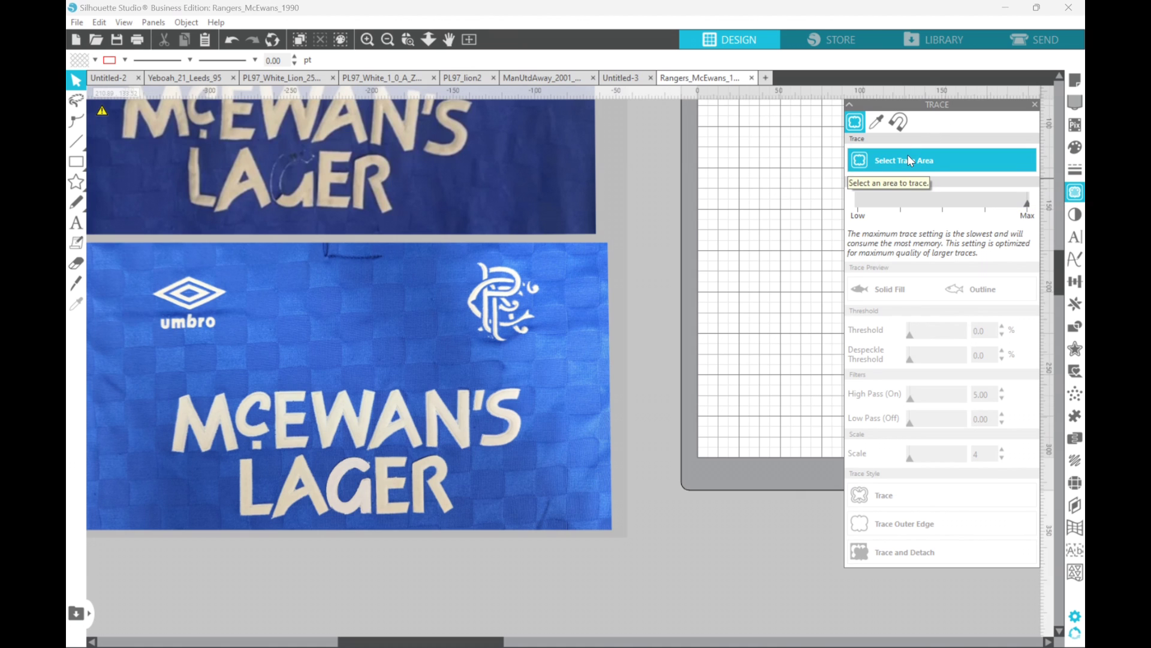
drag(154, 370, 545, 523)
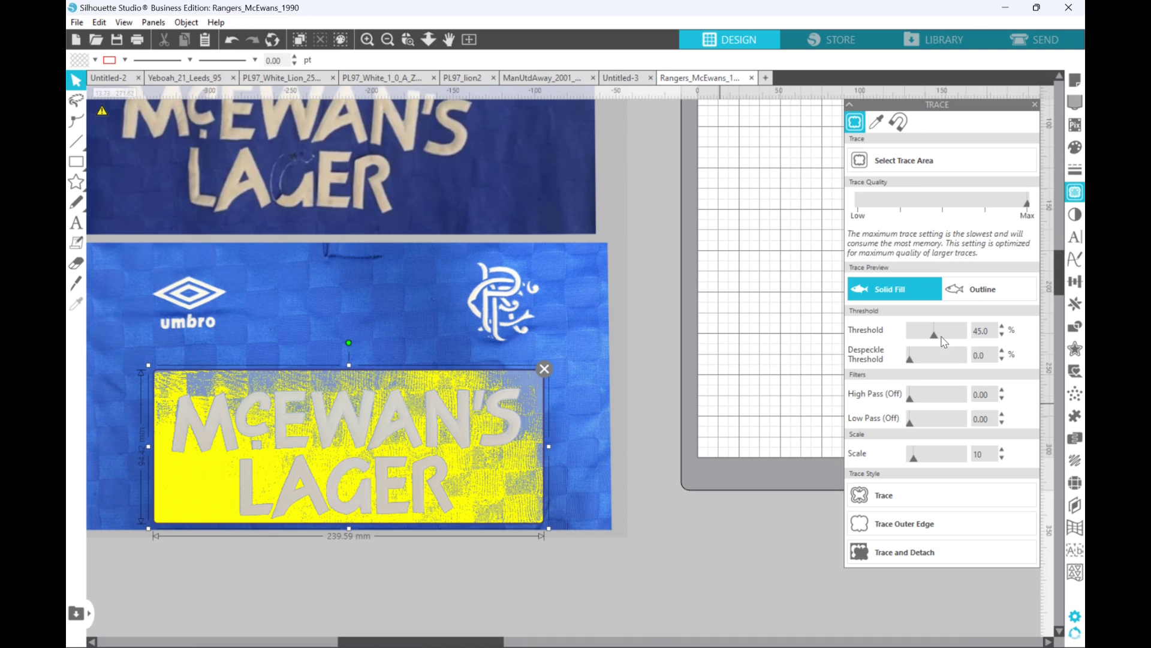
mouse_move(936, 337)
mouse_down()
mouse_move(965, 337)
mouse_move(941, 337)
mouse_up()
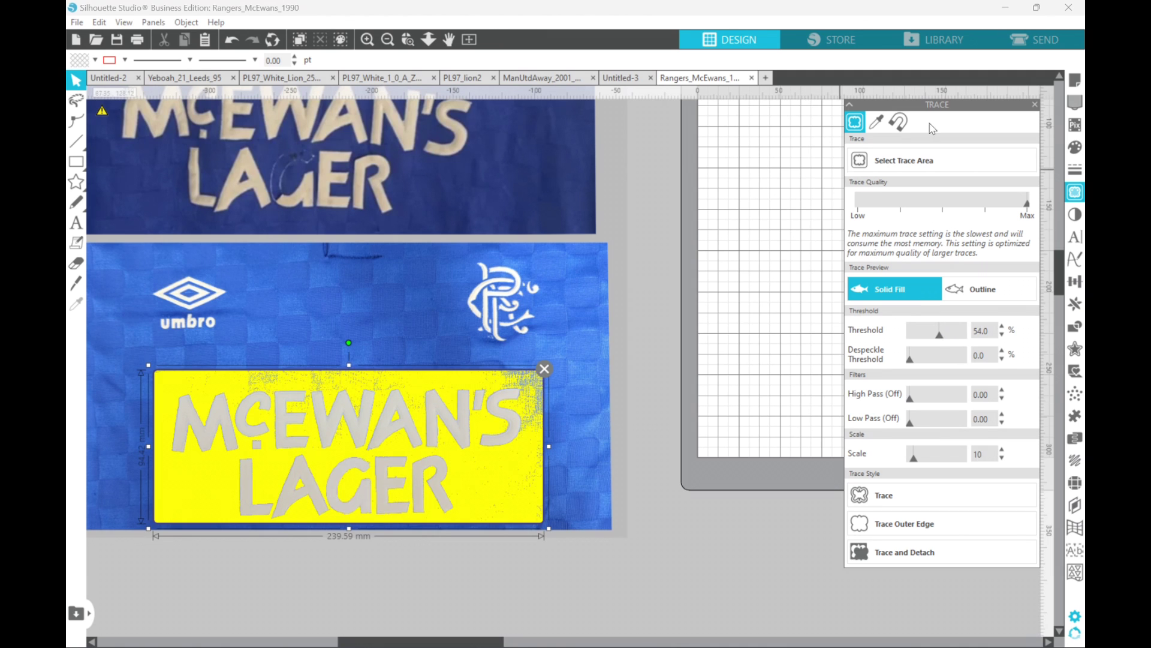
click(544, 368)
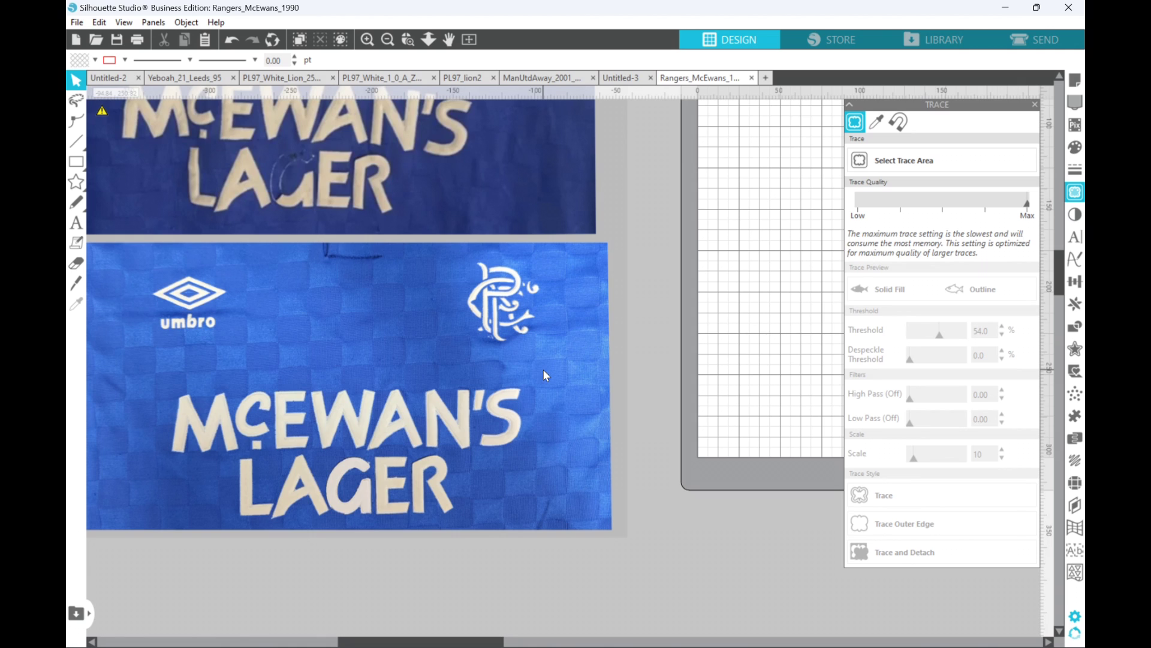
Apply the Invert image effect at 100 to the selected shirt photos.
click(571, 386)
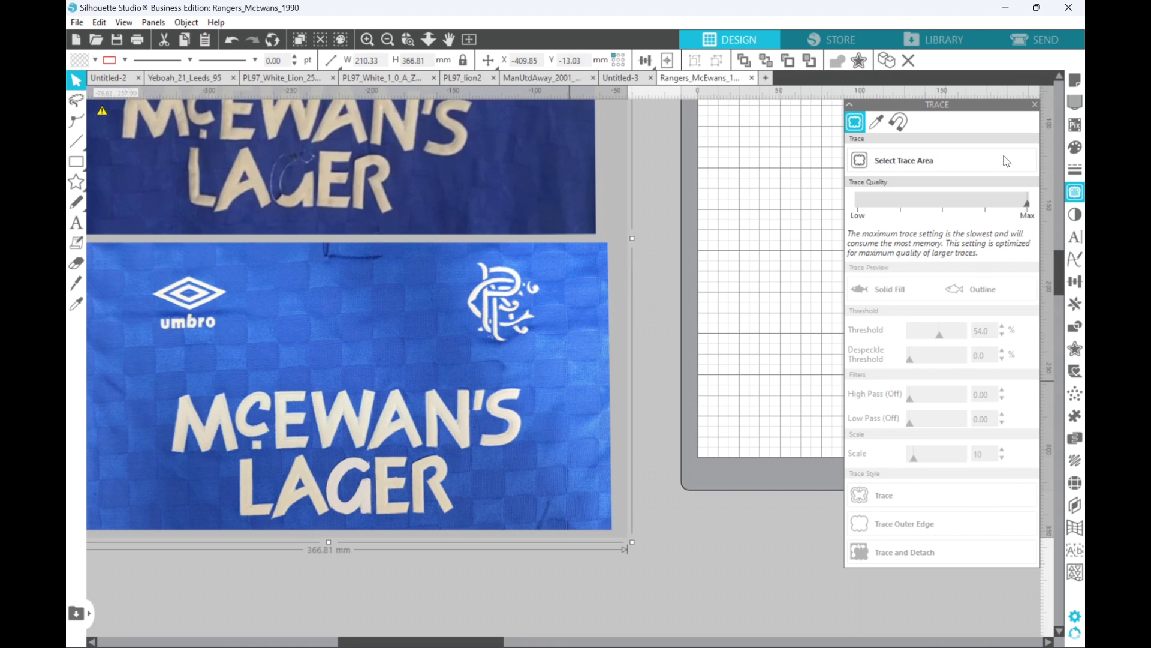
click(1074, 217)
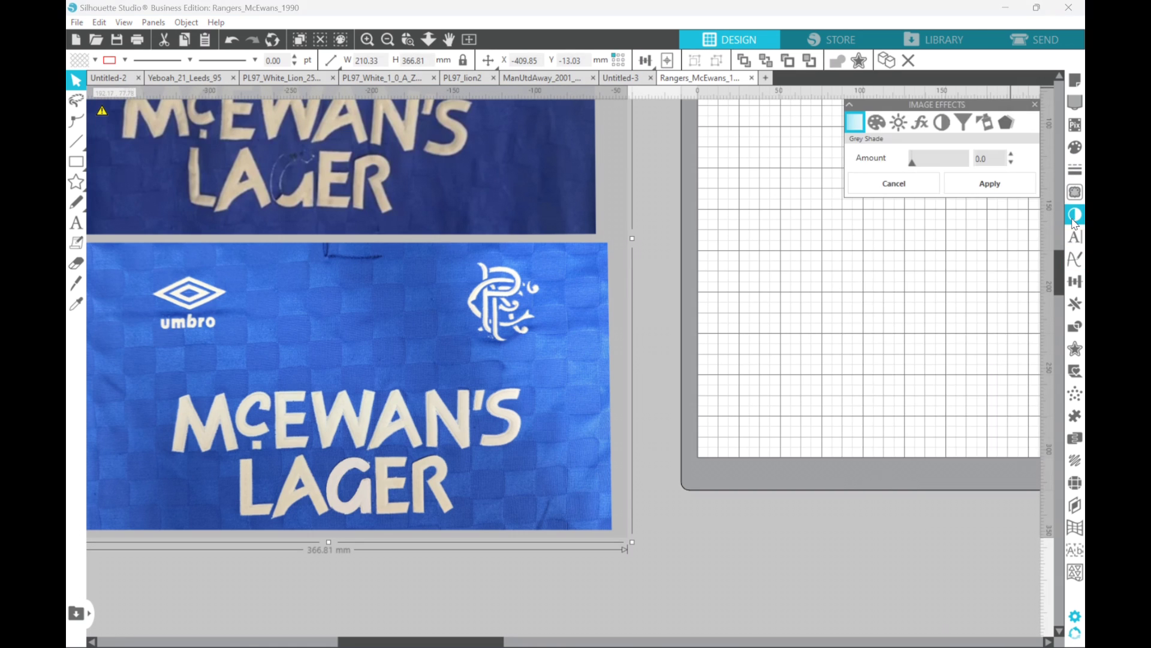
click(942, 123)
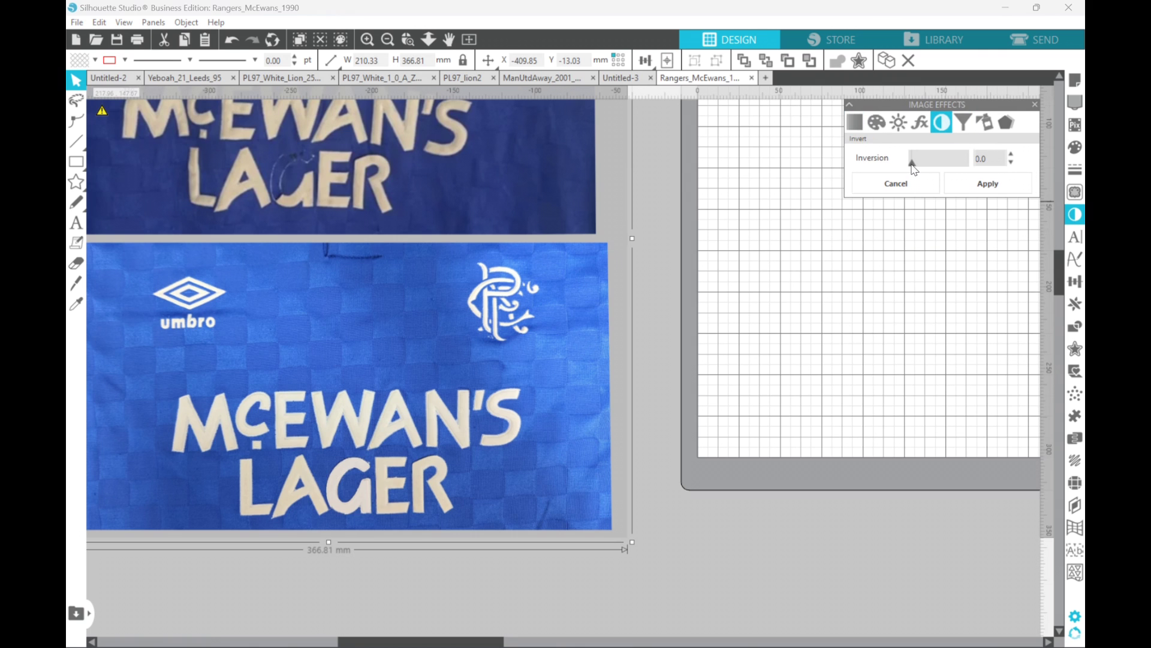
drag(912, 164, 968, 162)
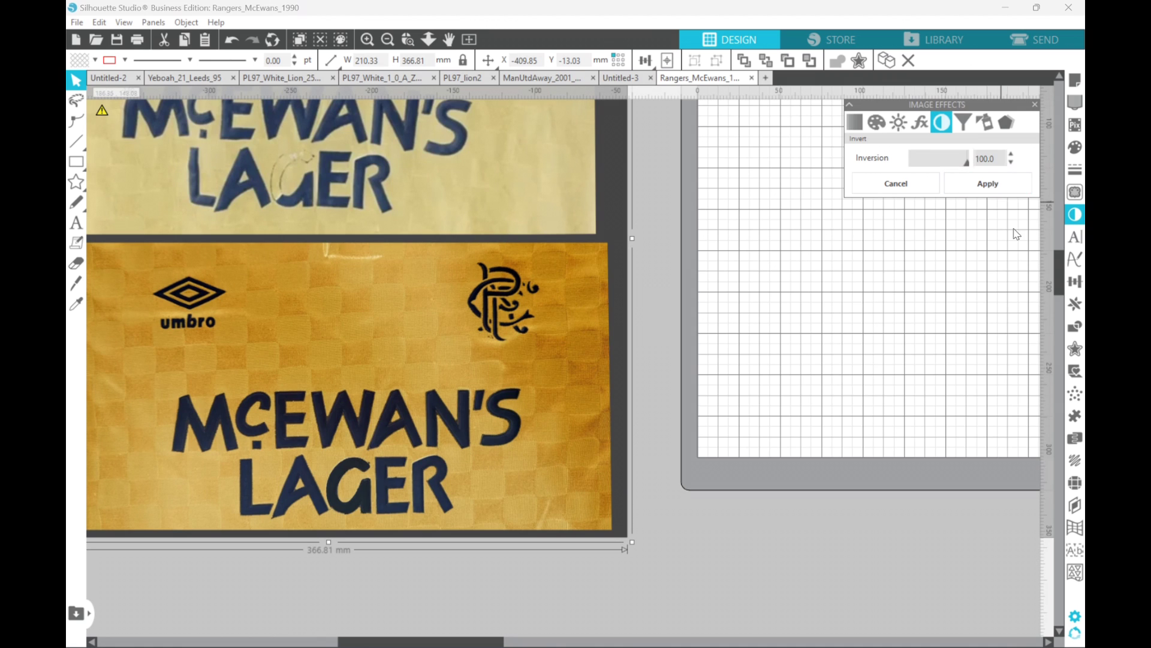
click(996, 191)
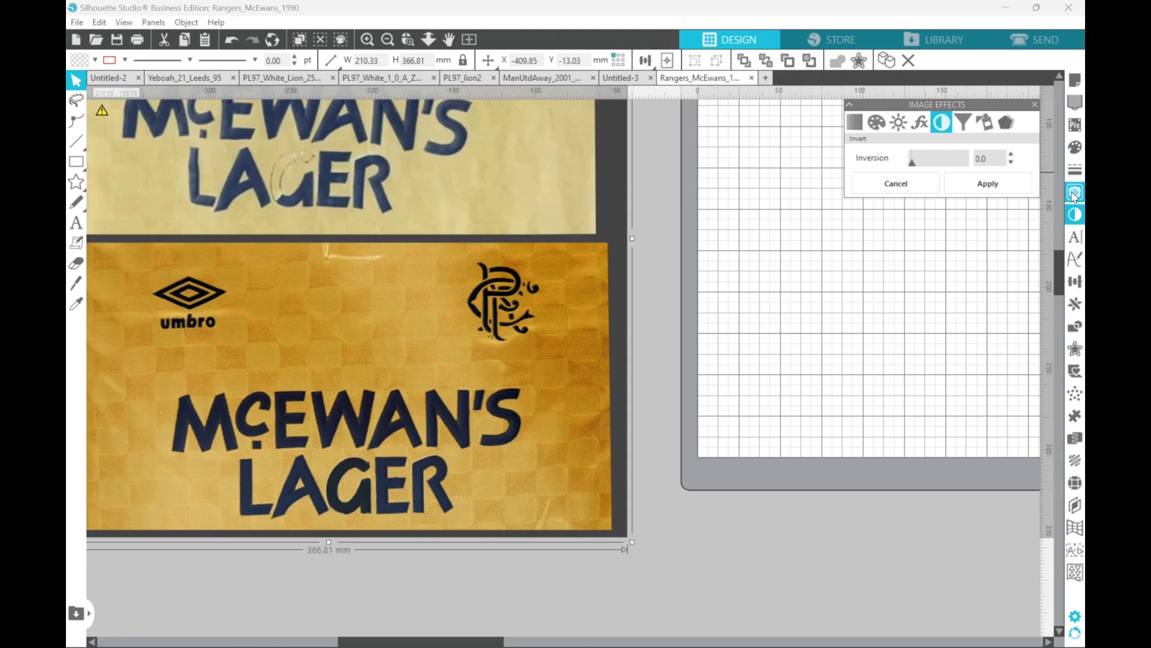
click(1075, 193)
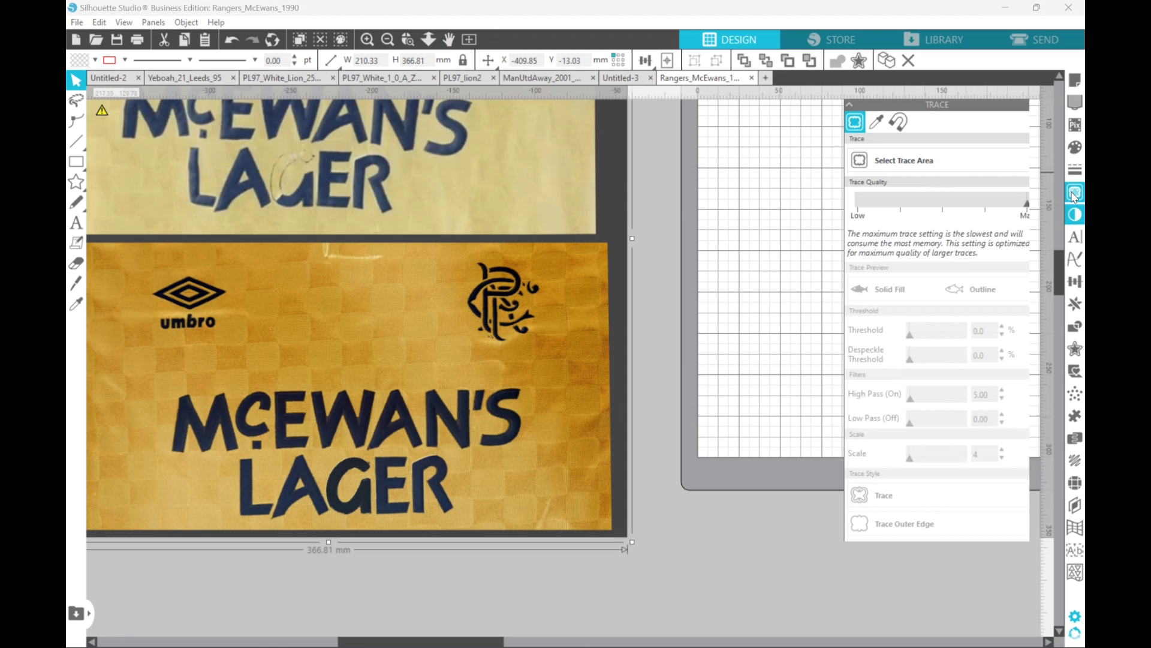
Trace the lower McEWAN'S LAGER lettering at a 37% threshold, then move the photo upward.
click(903, 152)
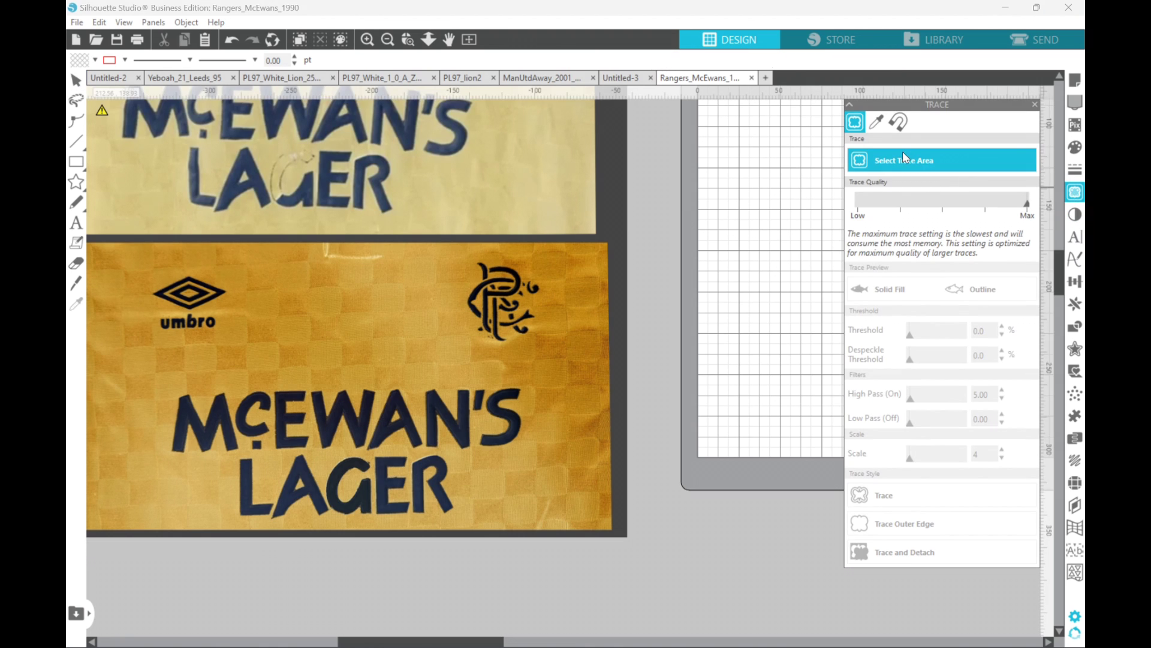
mouse_move(158, 368)
mouse_down()
mouse_move(208, 471)
mouse_move(534, 526)
mouse_up()
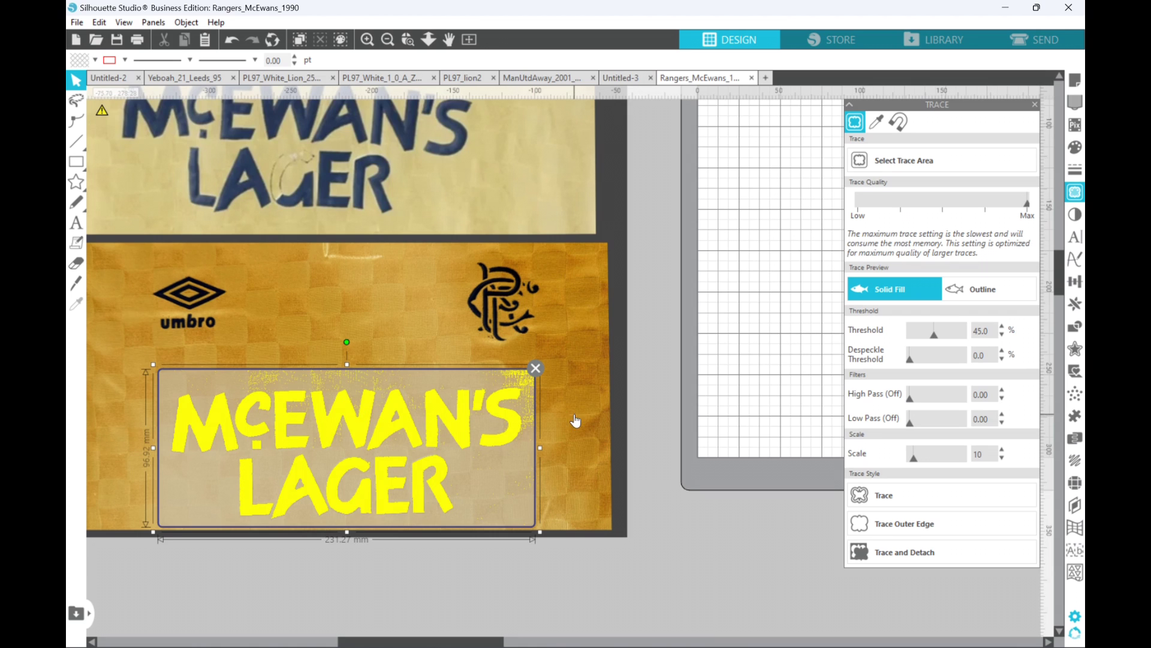
click(1002, 335)
click(1001, 335)
click(1001, 334)
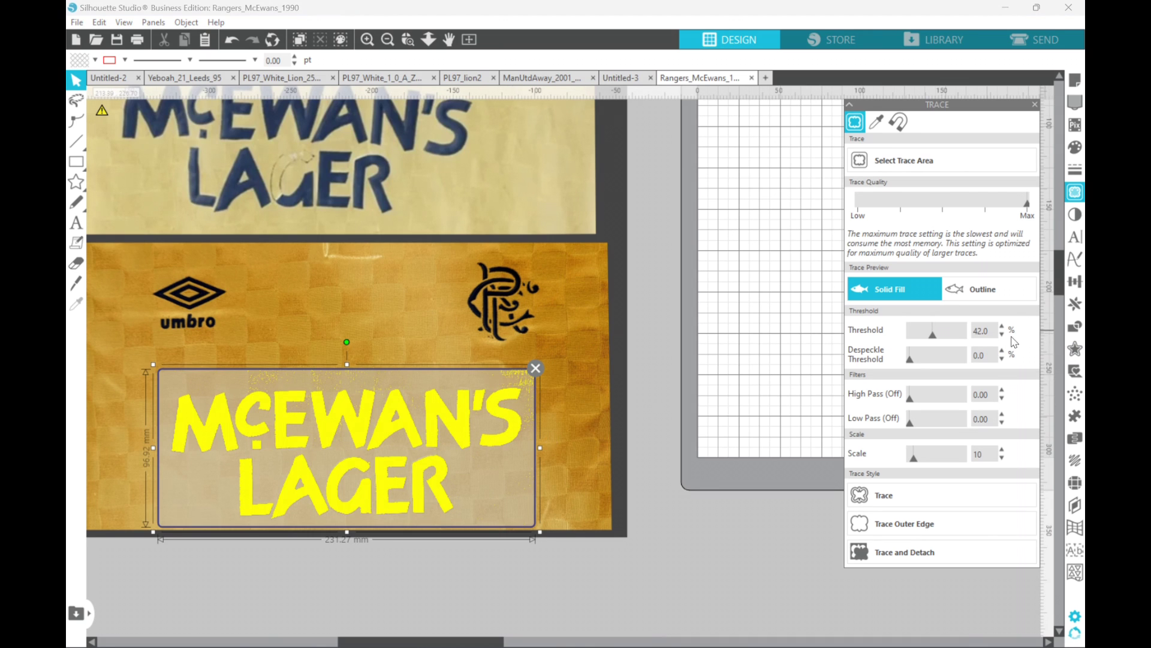
click(1001, 335)
click(1002, 335)
click(1002, 335)
click(1002, 335)
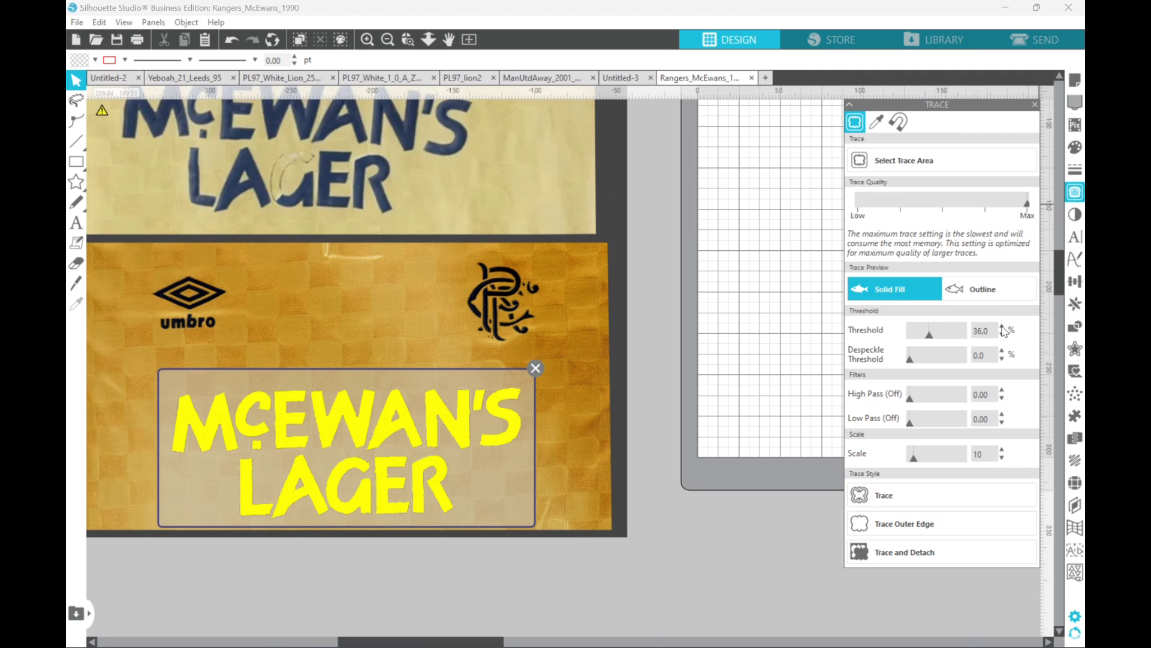
click(1002, 327)
click(884, 495)
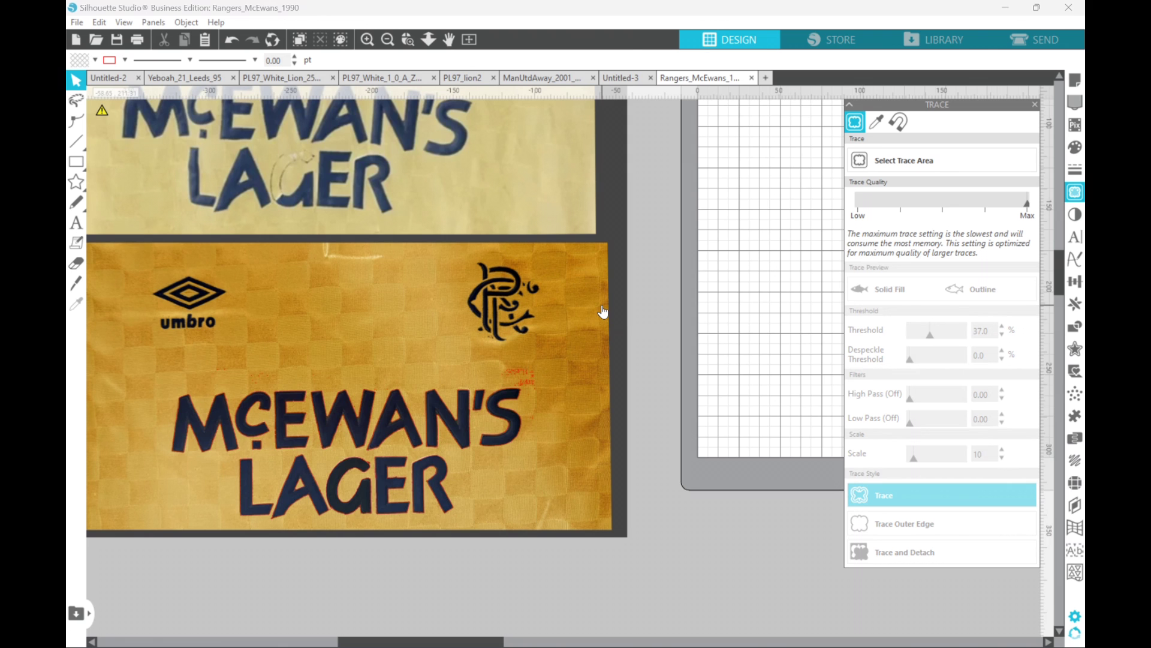
mouse_move(602, 304)
mouse_down()
mouse_move(585, 246)
mouse_move(599, 154)
mouse_move(592, 106)
mouse_move(596, 93)
mouse_move(614, 96)
mouse_up()
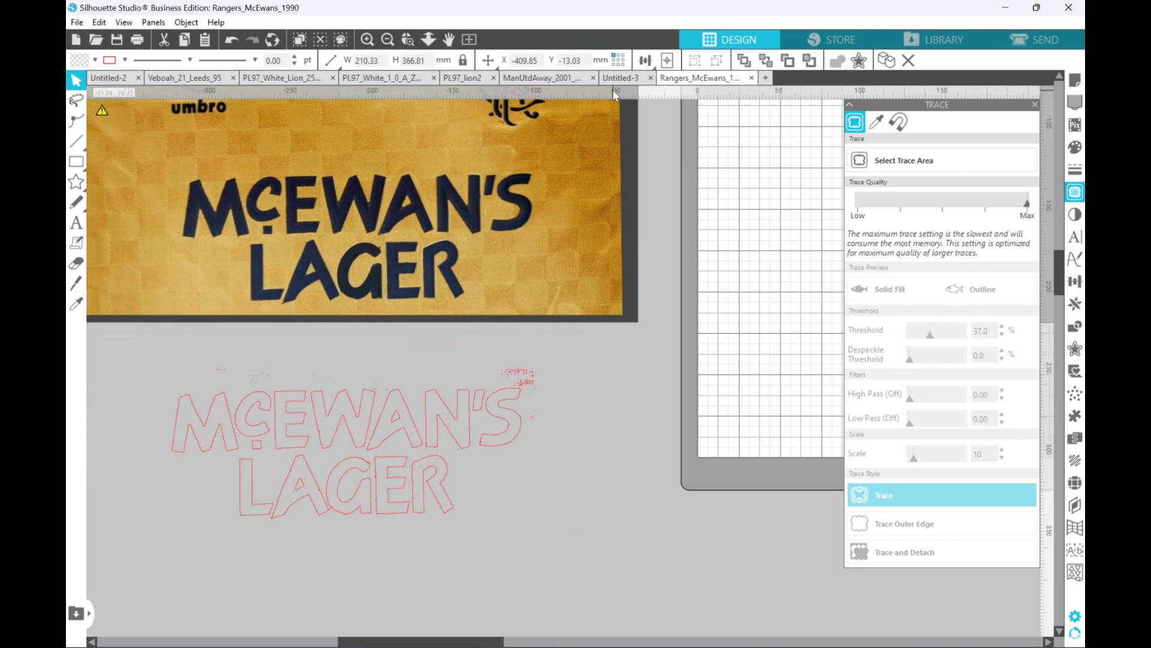
Delete the shirt photo and release the traced lettering's compound path into separate shapes.
key(Delete)
drag(138, 319, 369, 458)
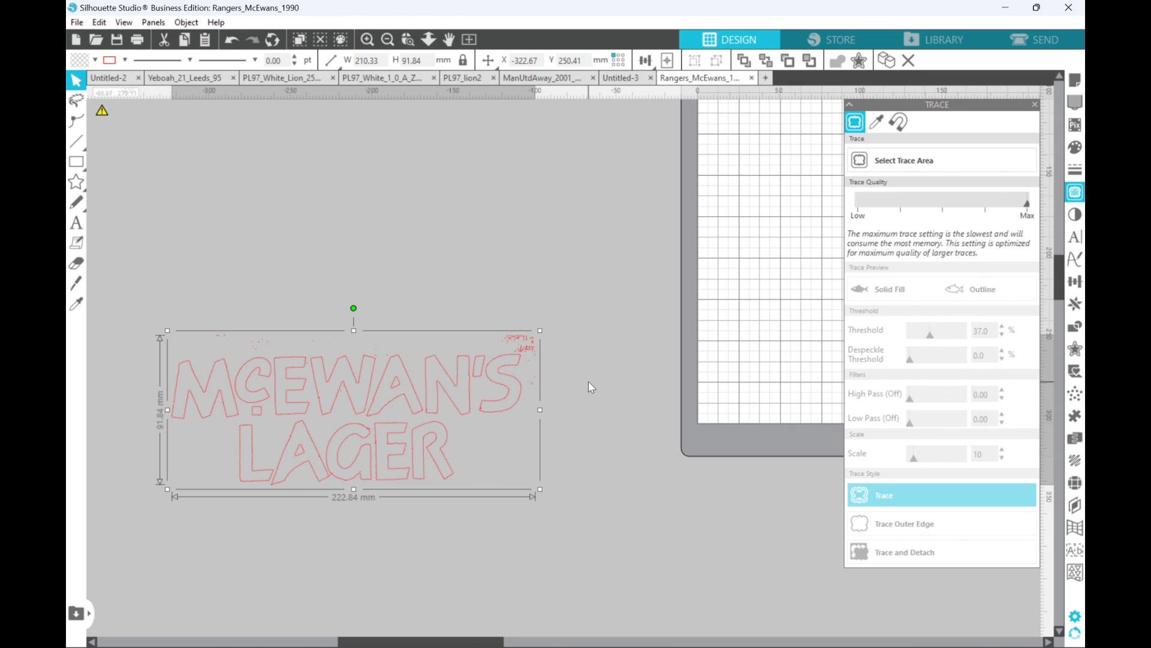
right_click(509, 365)
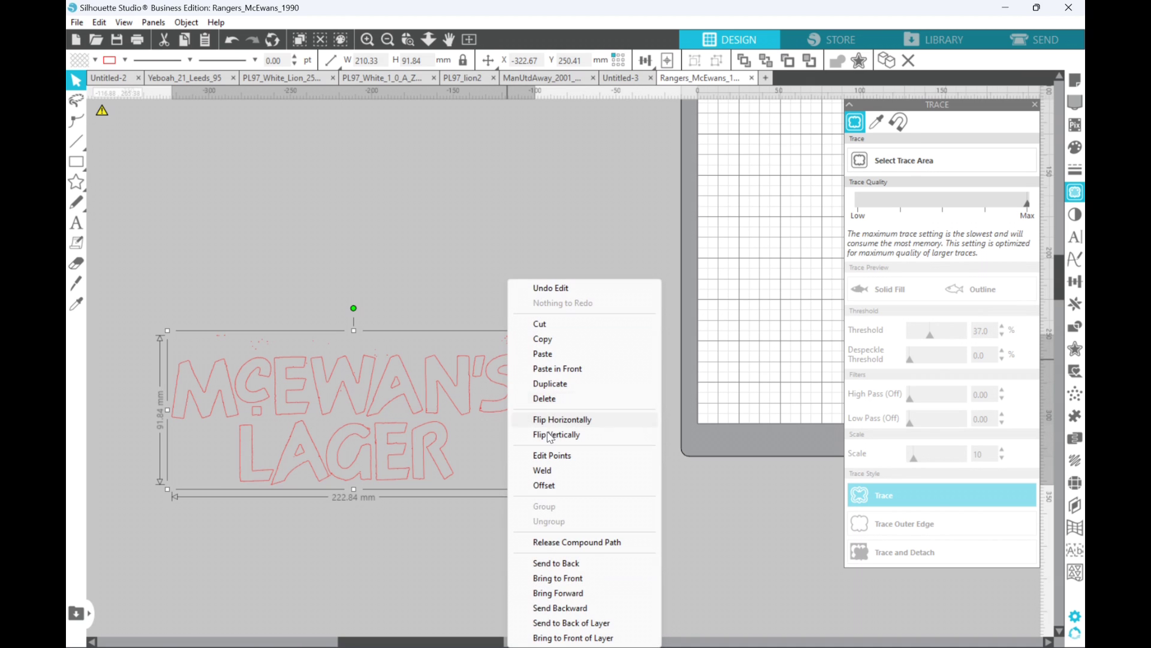
click(543, 543)
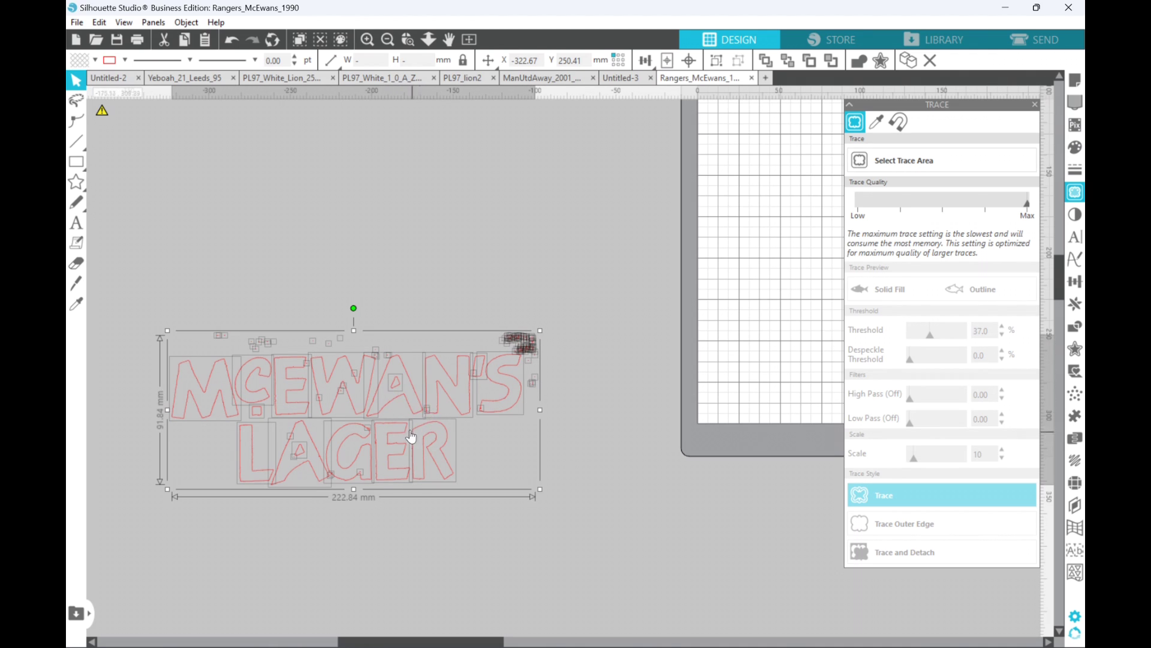
click(289, 291)
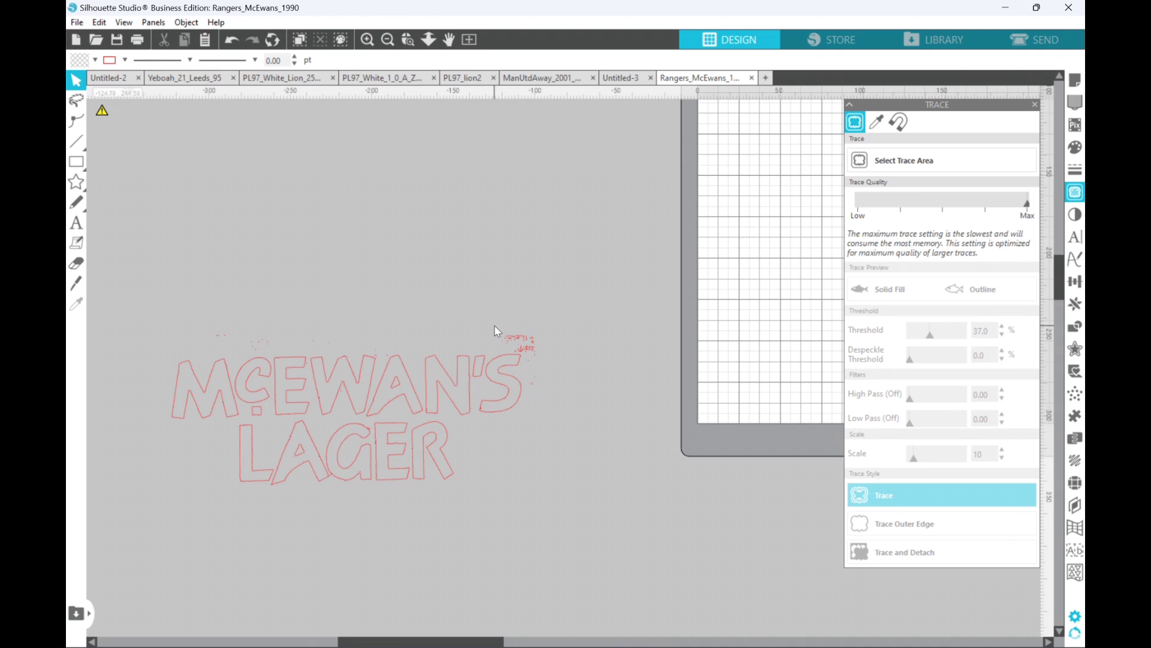
Delete the specks right of McEWAN'S, then select its M, c, E, W, A, N, apostrophe and S.
drag(495, 328, 534, 340)
key(Delete)
click(191, 366)
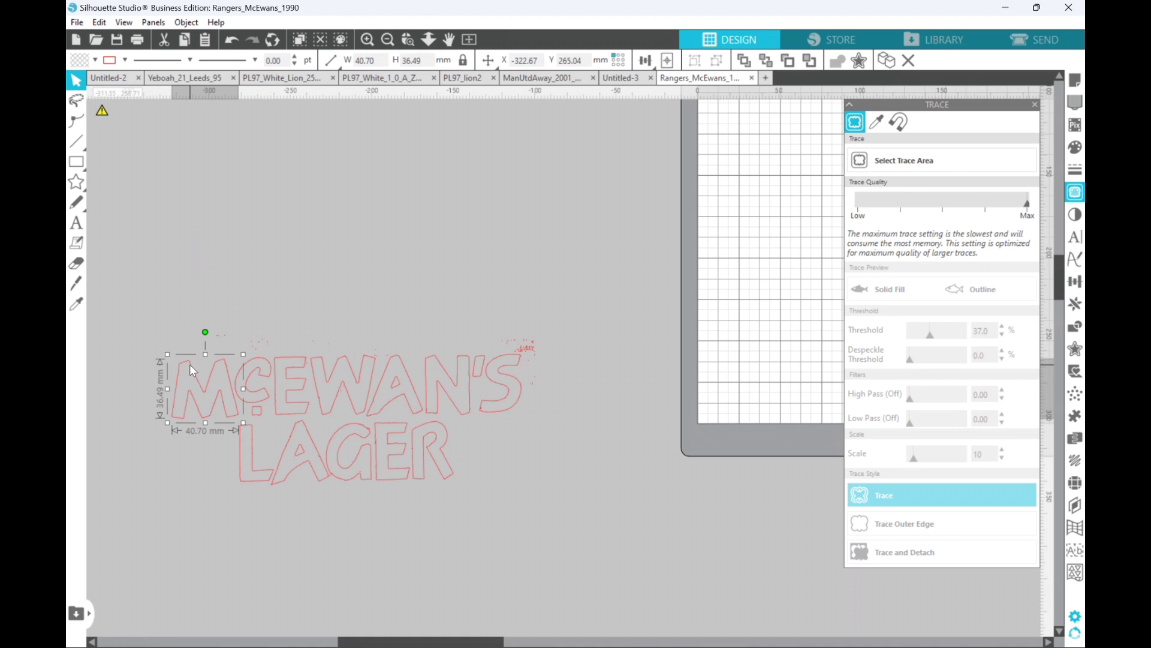
shift+click(264, 365)
shift+click(256, 411)
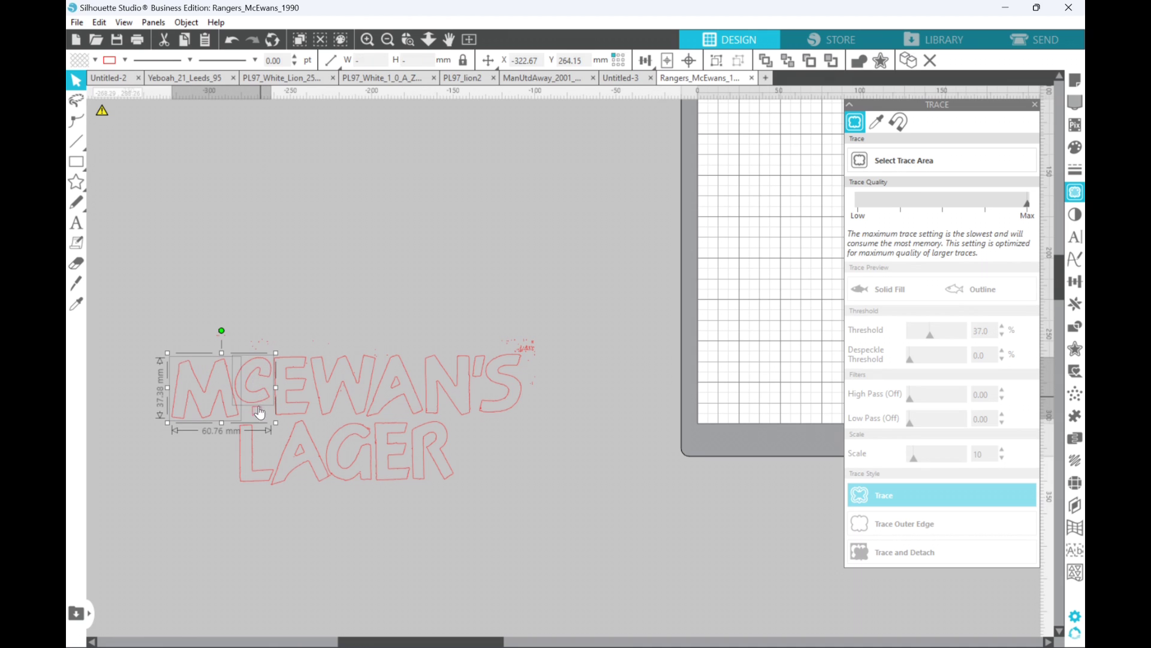
shift+click(303, 357)
shift+click(345, 354)
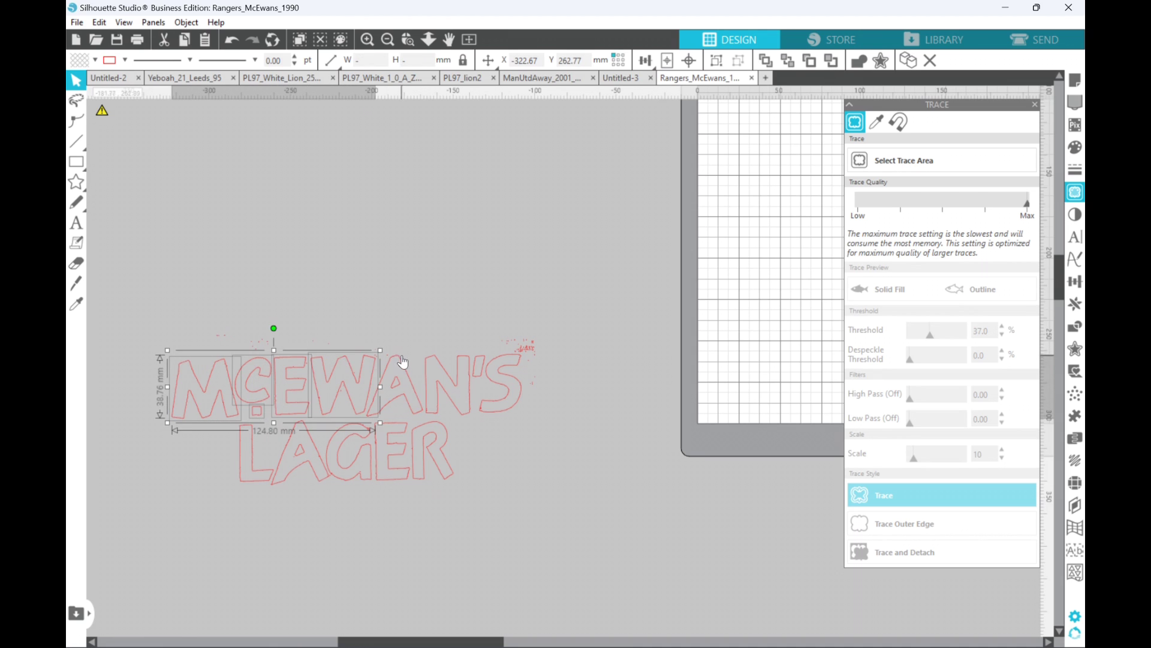
shift+click(402, 362)
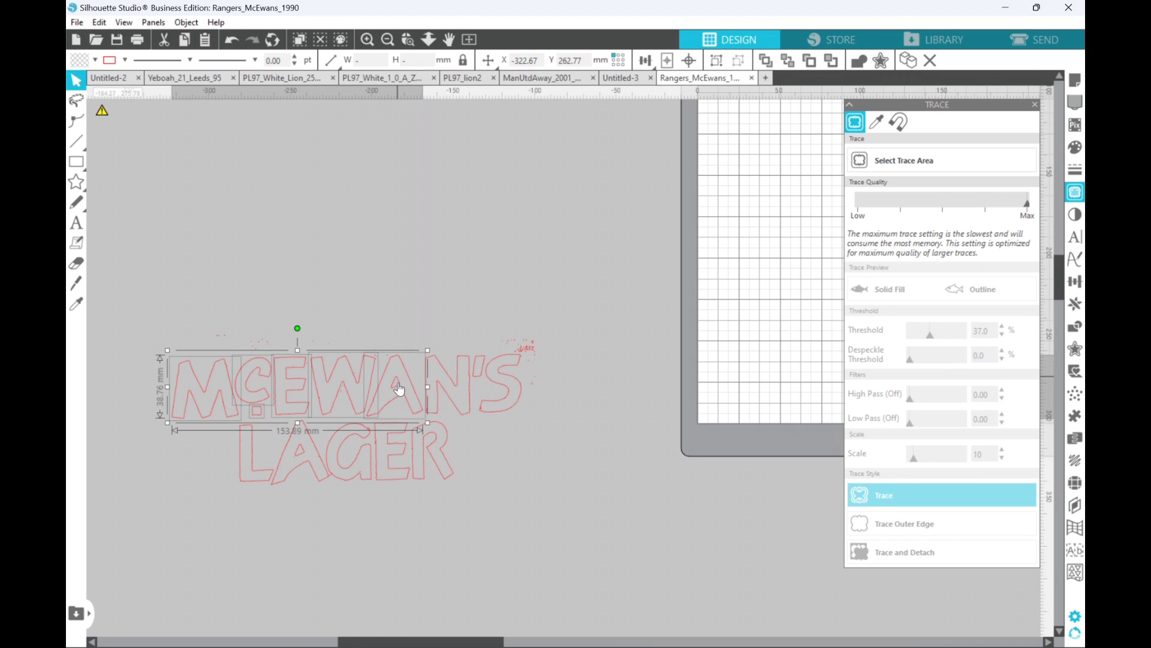
shift+click(449, 369)
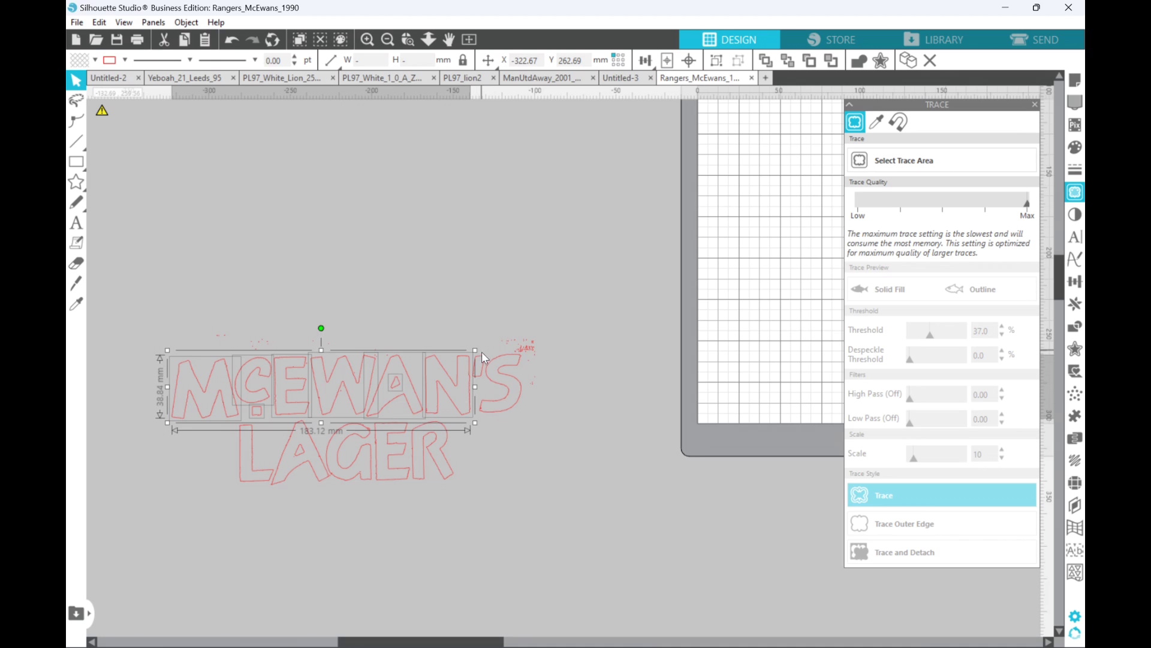
shift+click(483, 359)
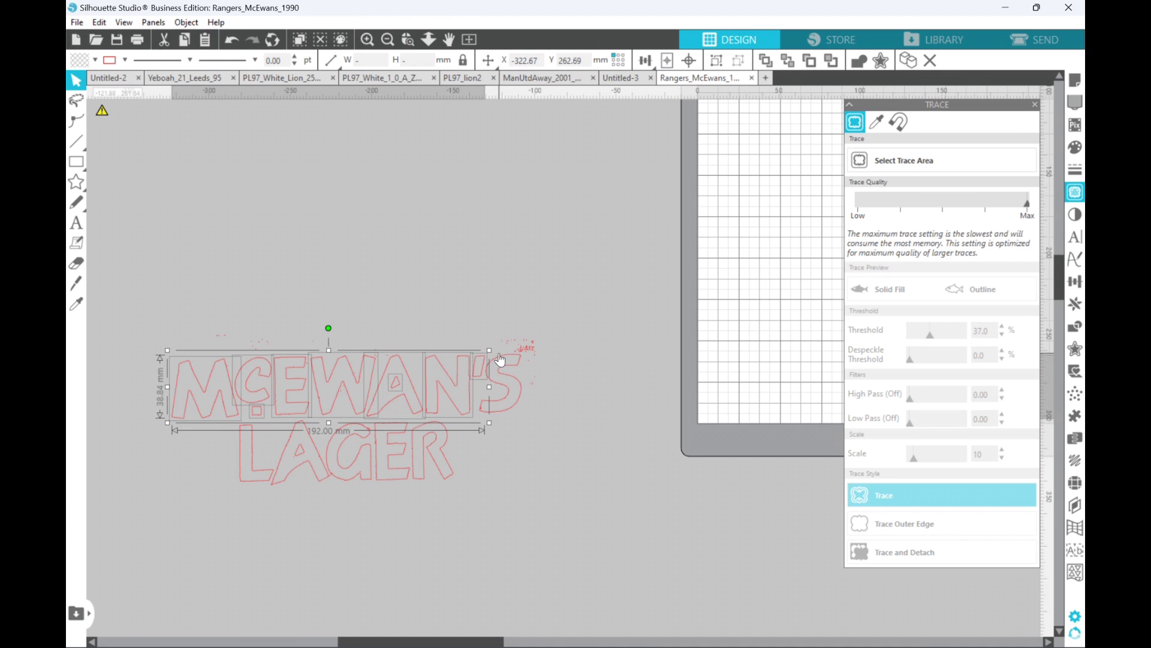
shift+click(501, 358)
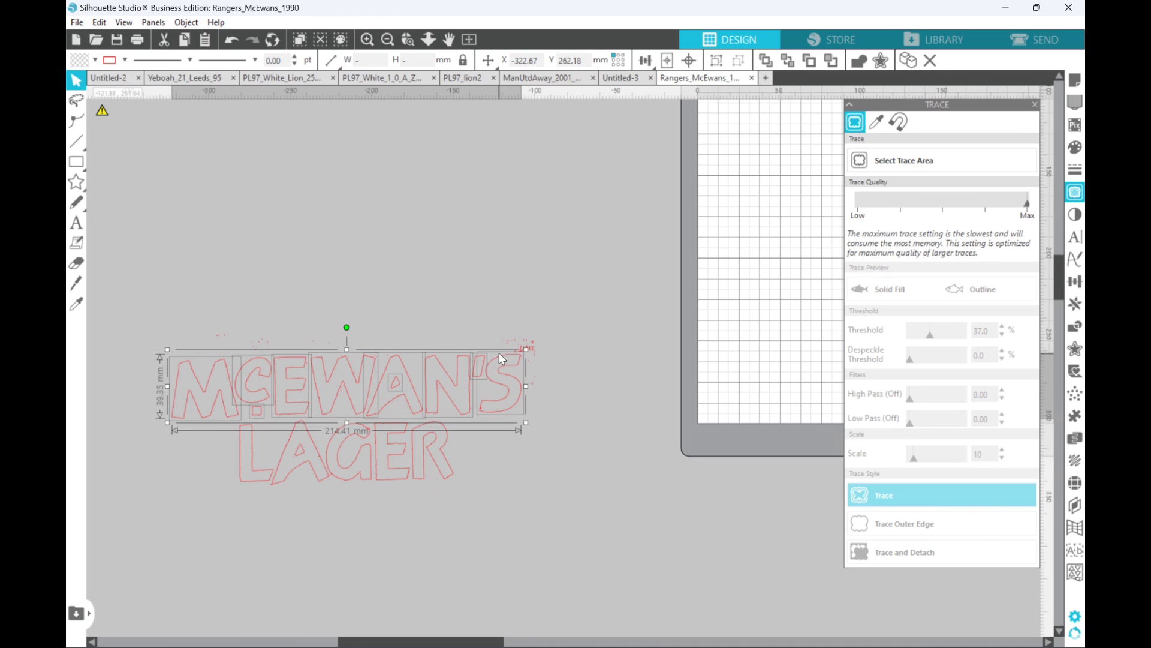
Add the L, A, G, E and R of LAGER to the selection.
shift+click(256, 478)
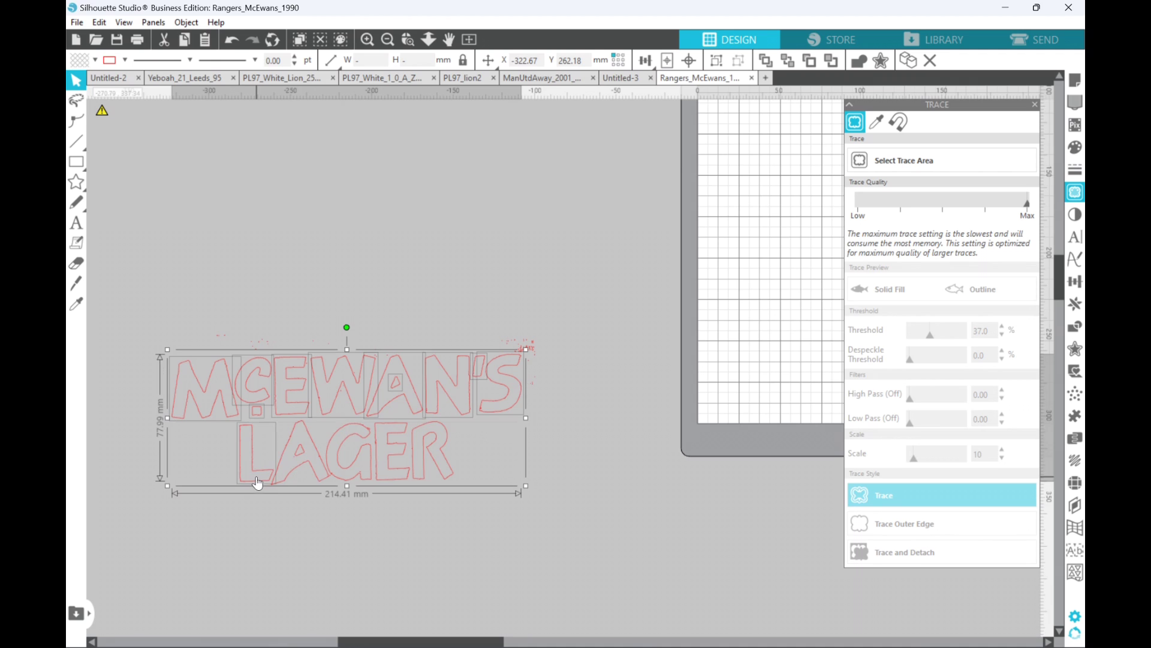
shift+click(296, 472)
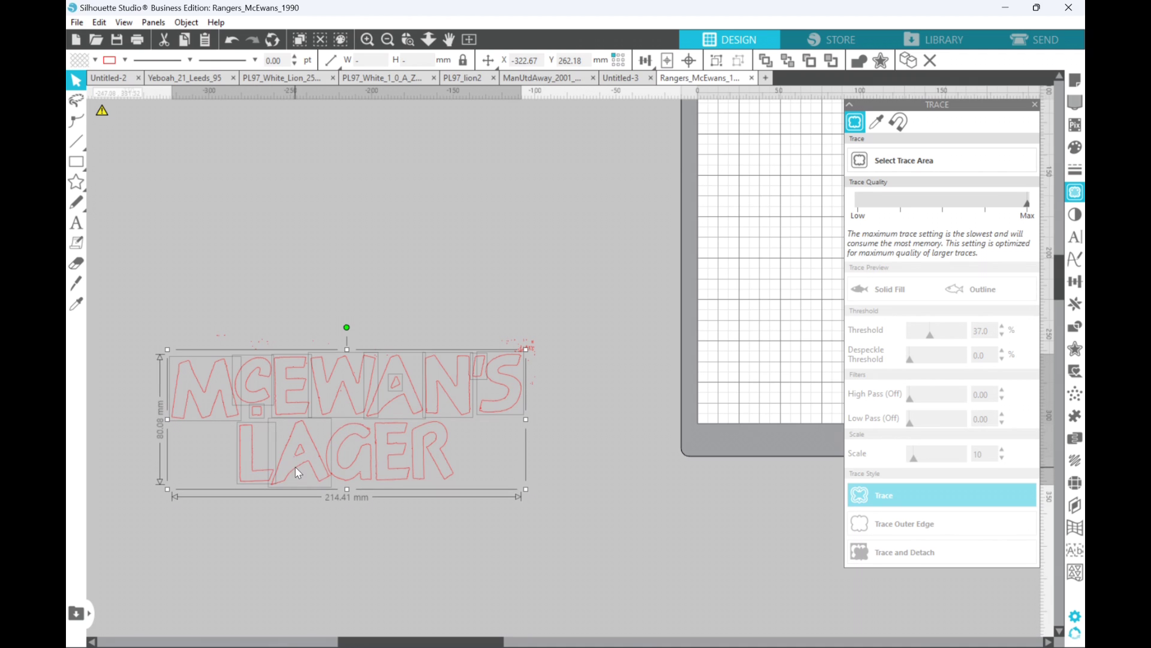
shift+click(358, 441)
shift+click(389, 437)
shift+click(451, 449)
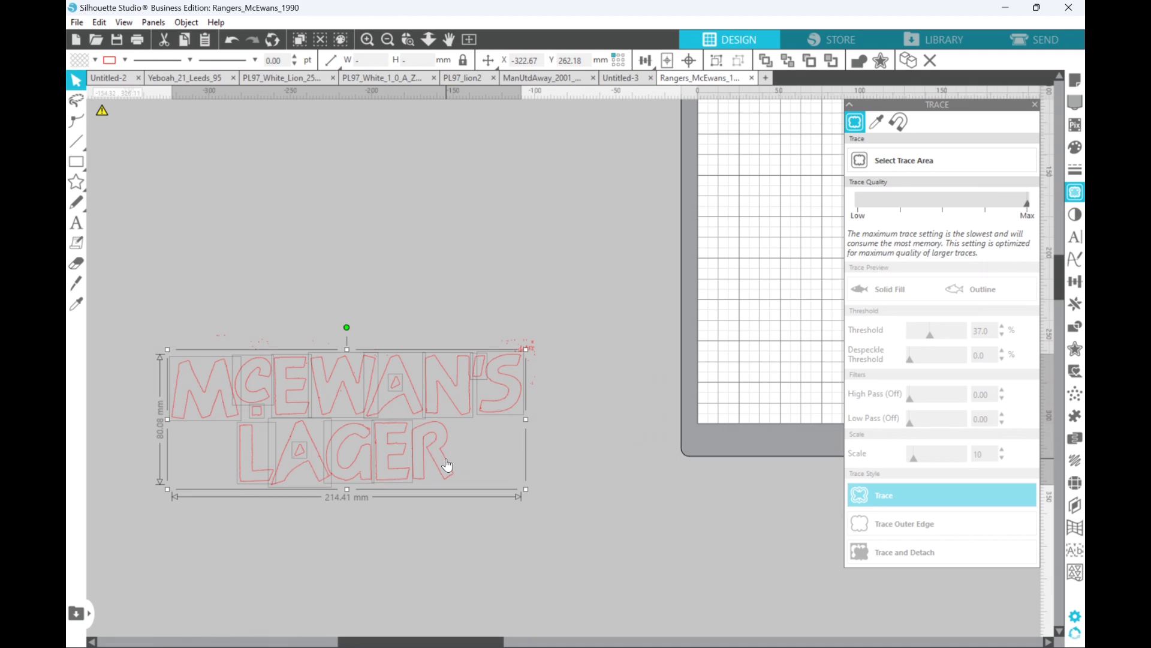
shift+click(447, 465)
Move the selected lettering onto the mat, delete the leftover specks, and select the outlines there.
mouse_move(446, 458)
mouse_down()
mouse_move(492, 539)
mouse_move(571, 557)
mouse_move(735, 469)
mouse_move(792, 346)
mouse_move(790, 282)
mouse_move(755, 228)
mouse_move(809, 249)
mouse_move(929, 252)
mouse_up()
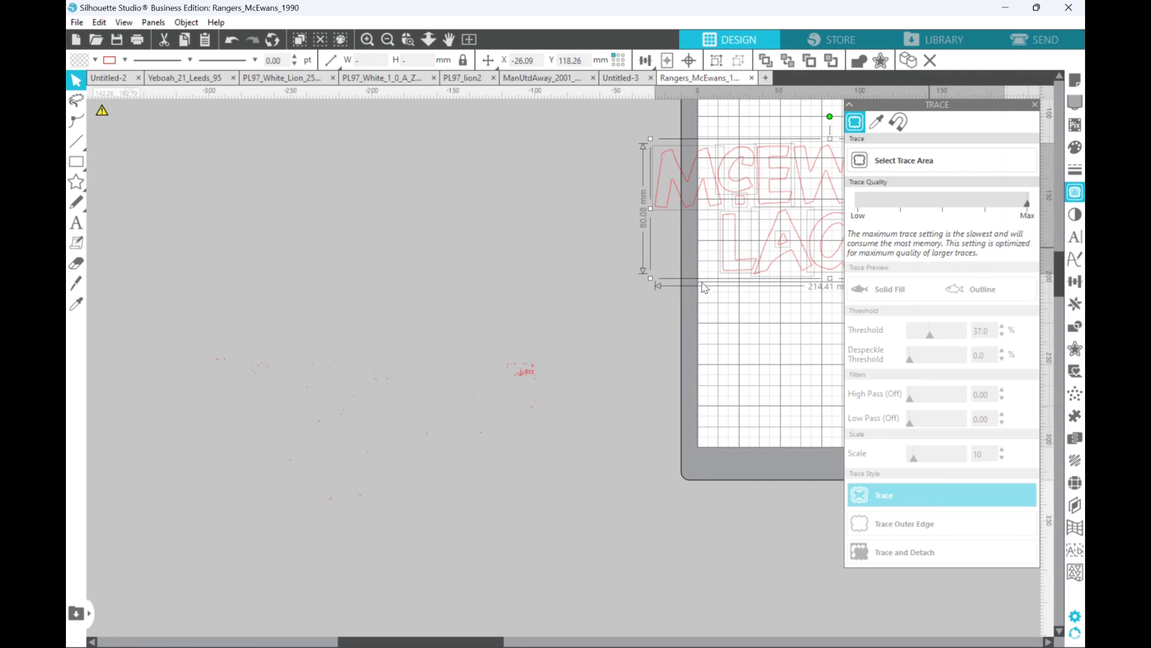
click(158, 317)
mouse_move(156, 312)
mouse_down()
mouse_move(547, 562)
mouse_move(583, 571)
mouse_up()
key(Delete)
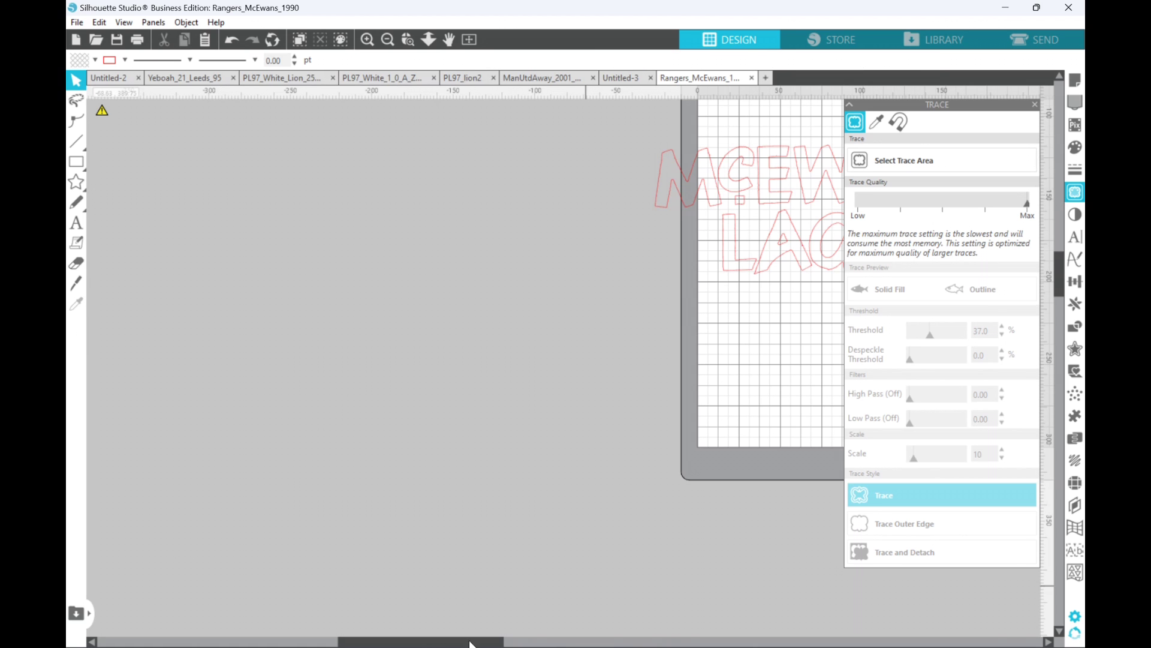
drag(459, 642, 593, 645)
mouse_move(208, 123)
mouse_down()
mouse_move(490, 275)
mouse_move(583, 294)
mouse_move(602, 318)
mouse_up()
Zoom in twice on the lettering and double-click the LAGER E into point editing.
click(370, 39)
click(369, 40)
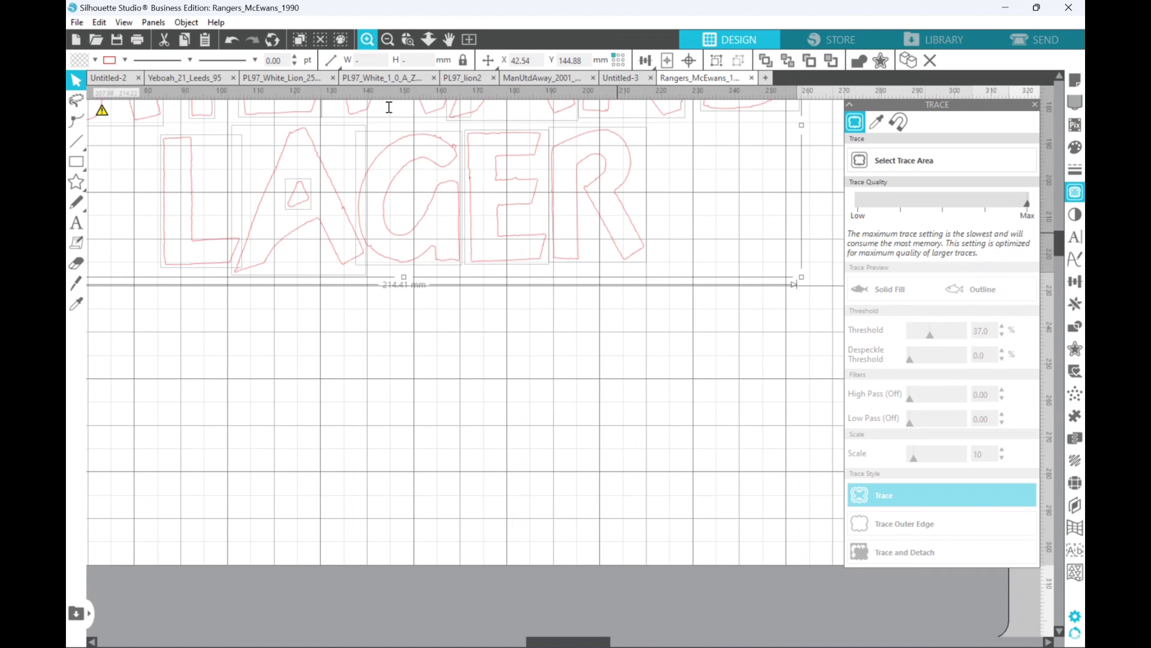
scroll(705, 224, up, 3)
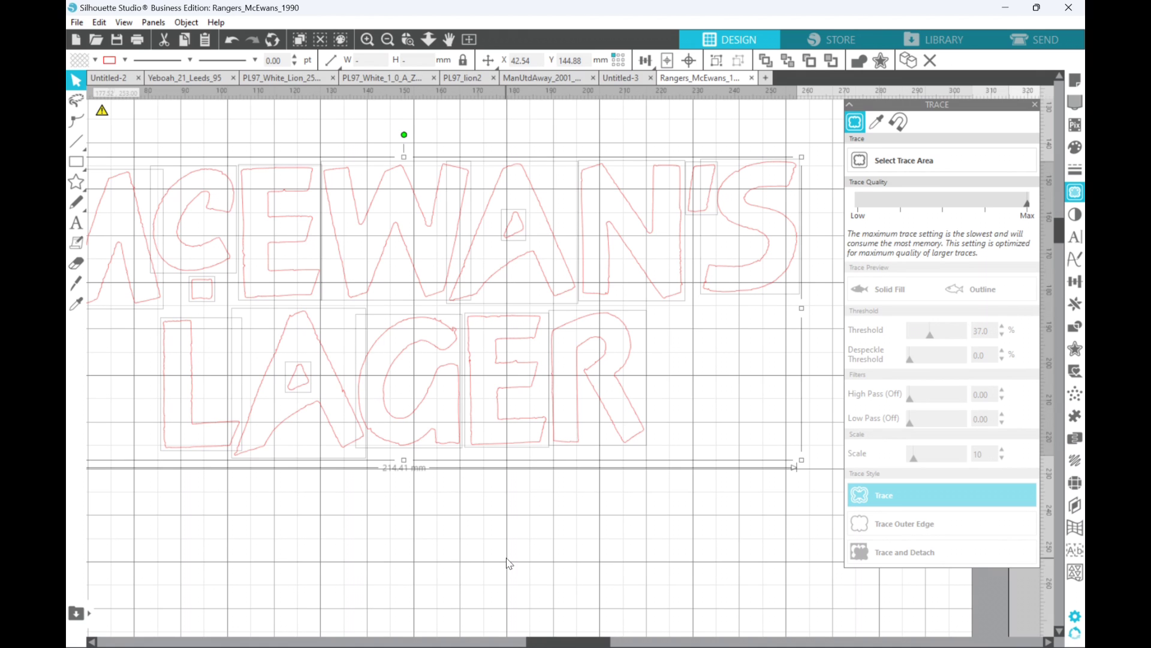
click(514, 520)
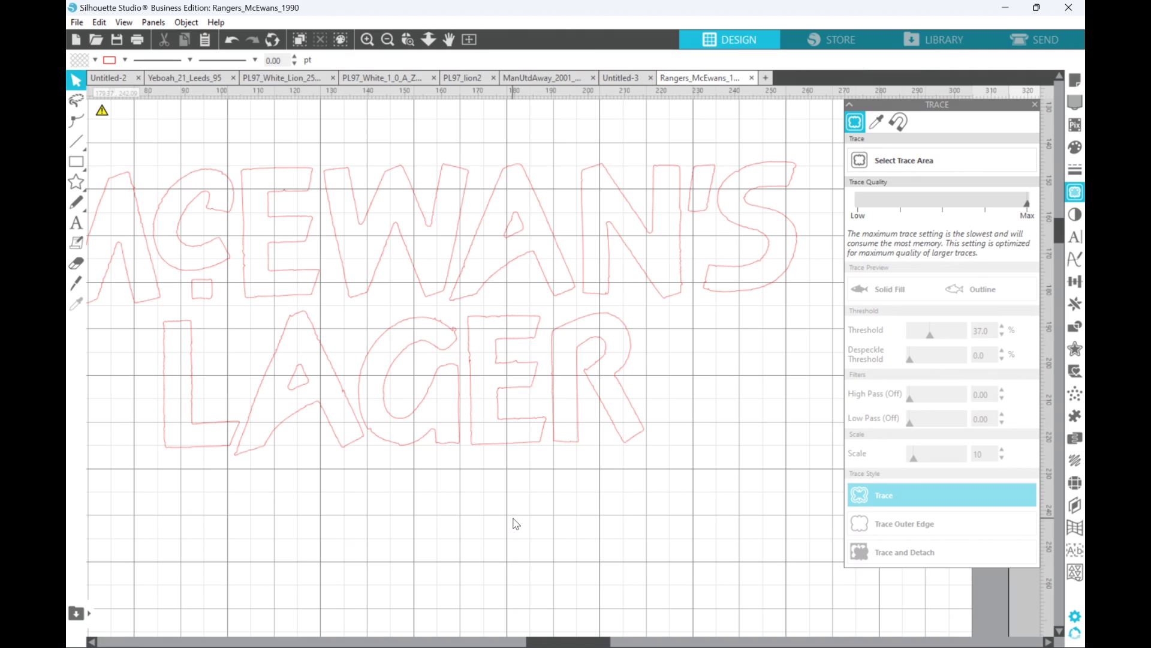
double_click(524, 447)
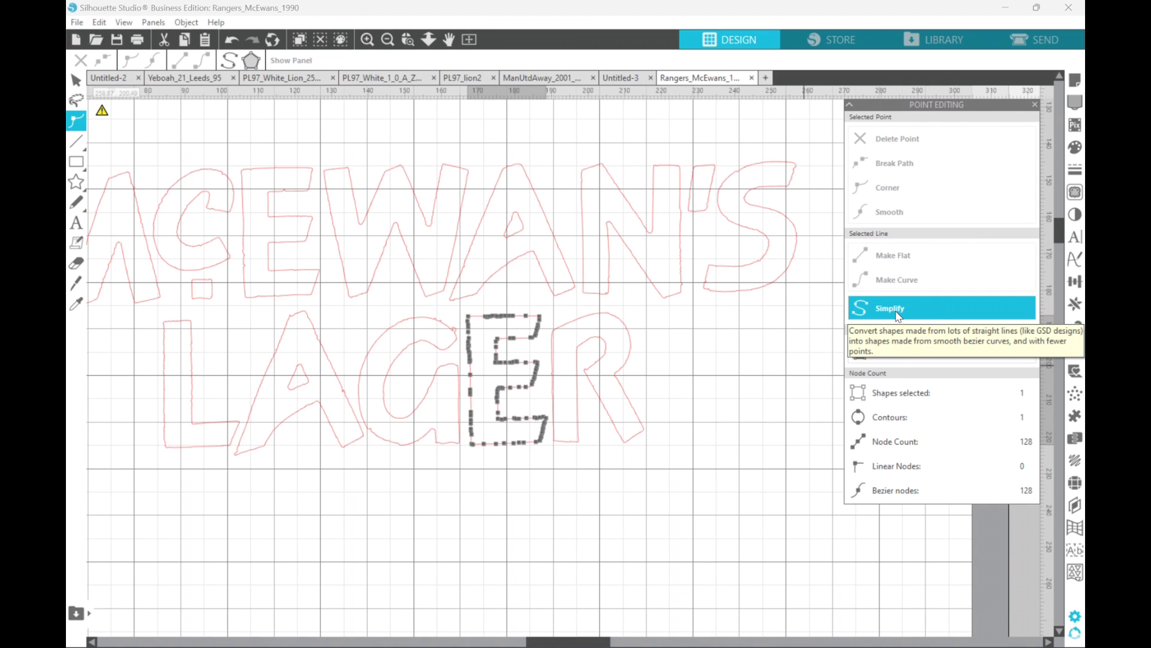
Simplify the LAGER E outline, undoing the extra passes so only one simplification remains.
click(890, 308)
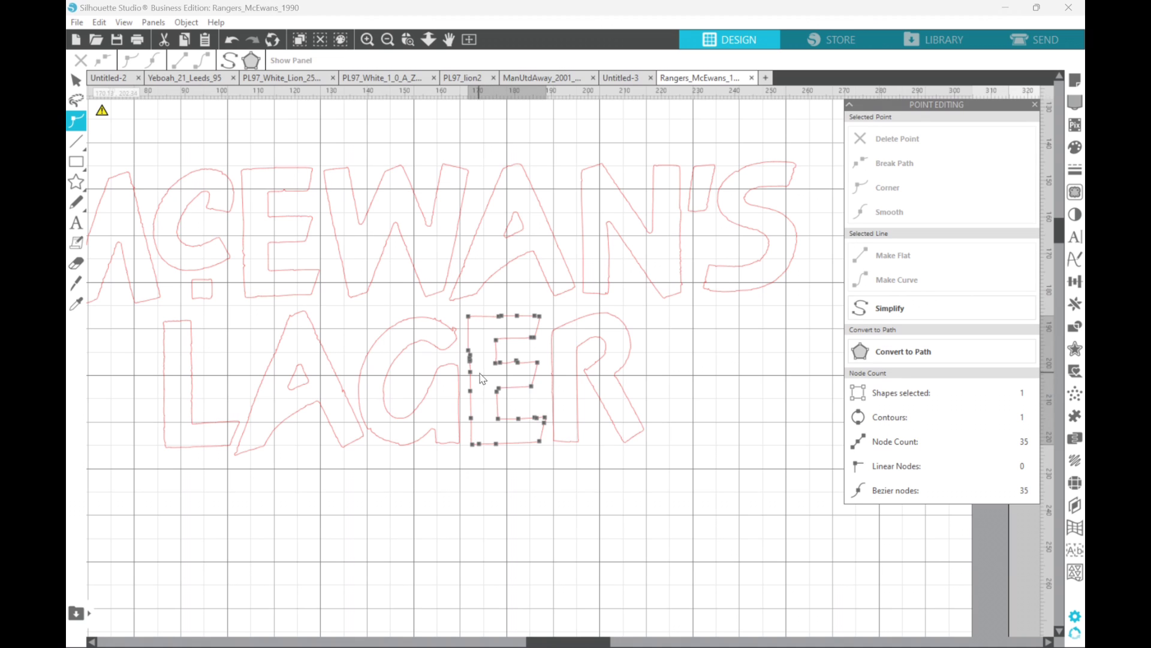
click(879, 307)
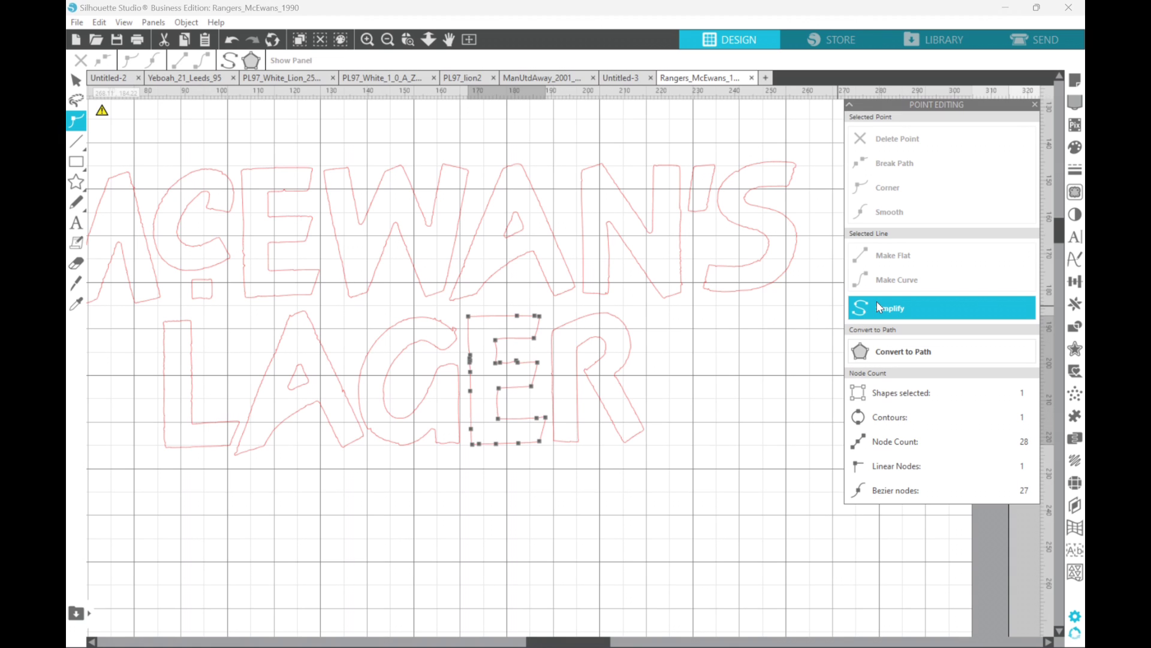
click(231, 42)
click(231, 42)
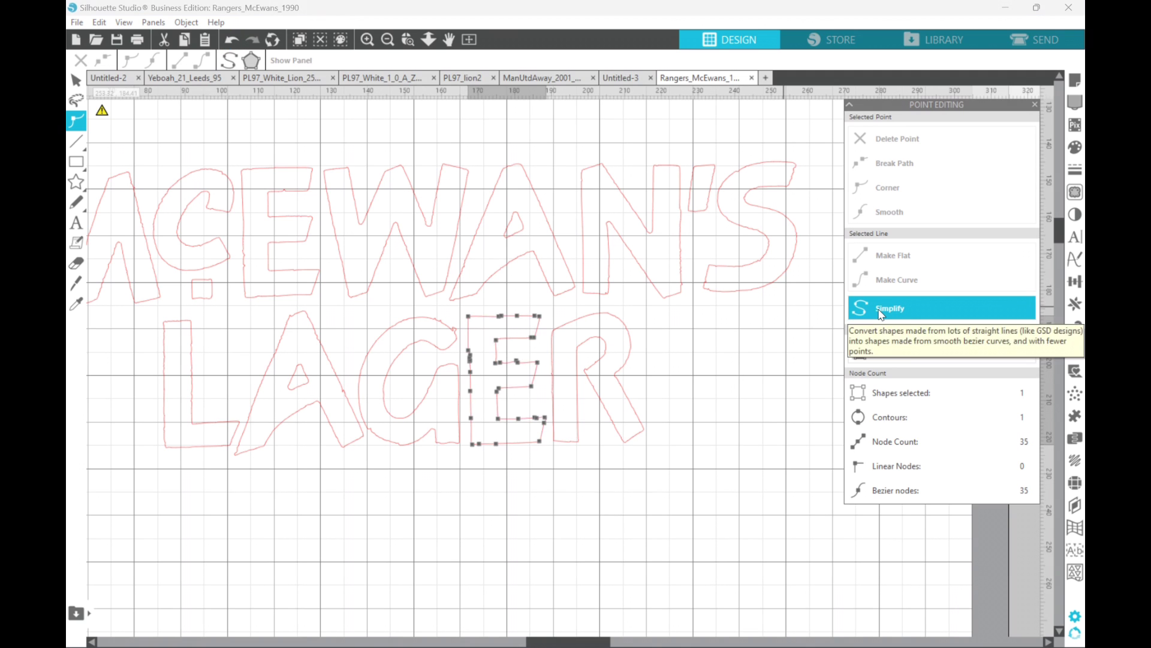
click(881, 312)
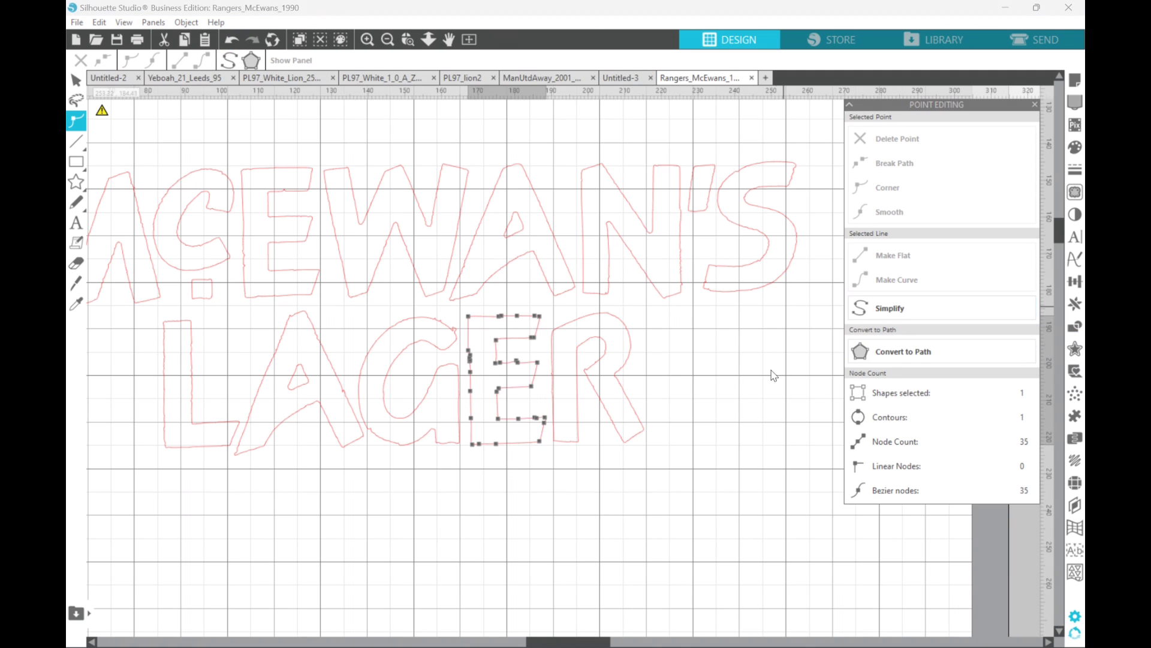
click(527, 474)
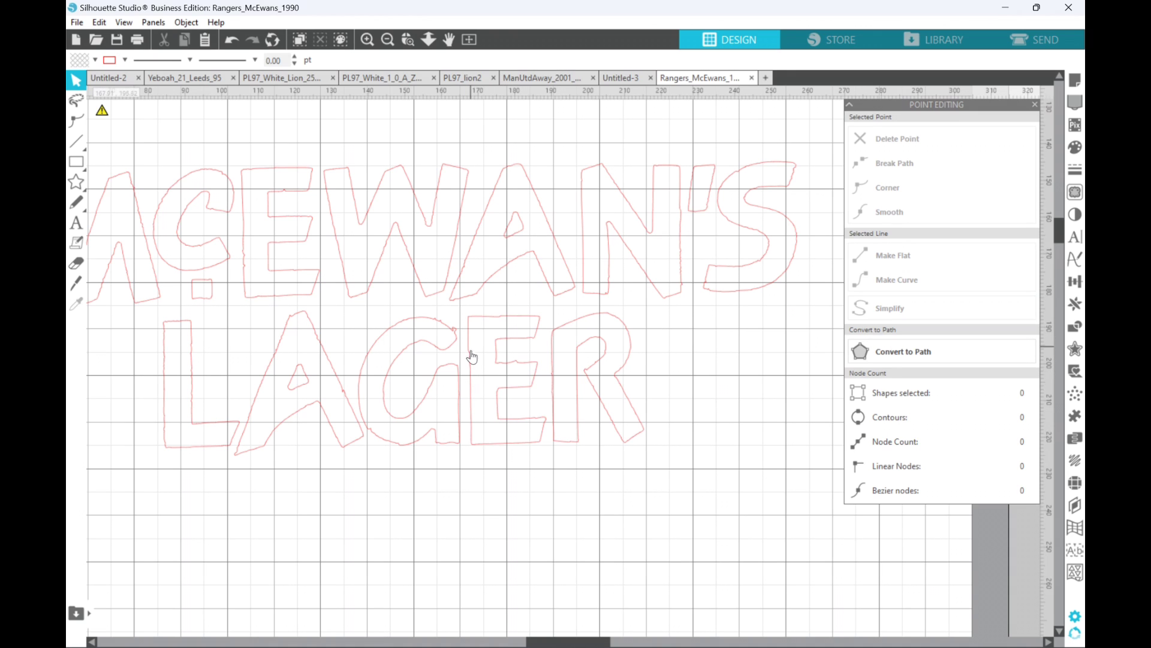
Delete six surplus nodes on the E's bottom, left edge, top, upper arm and middle bar.
double_click(505, 452)
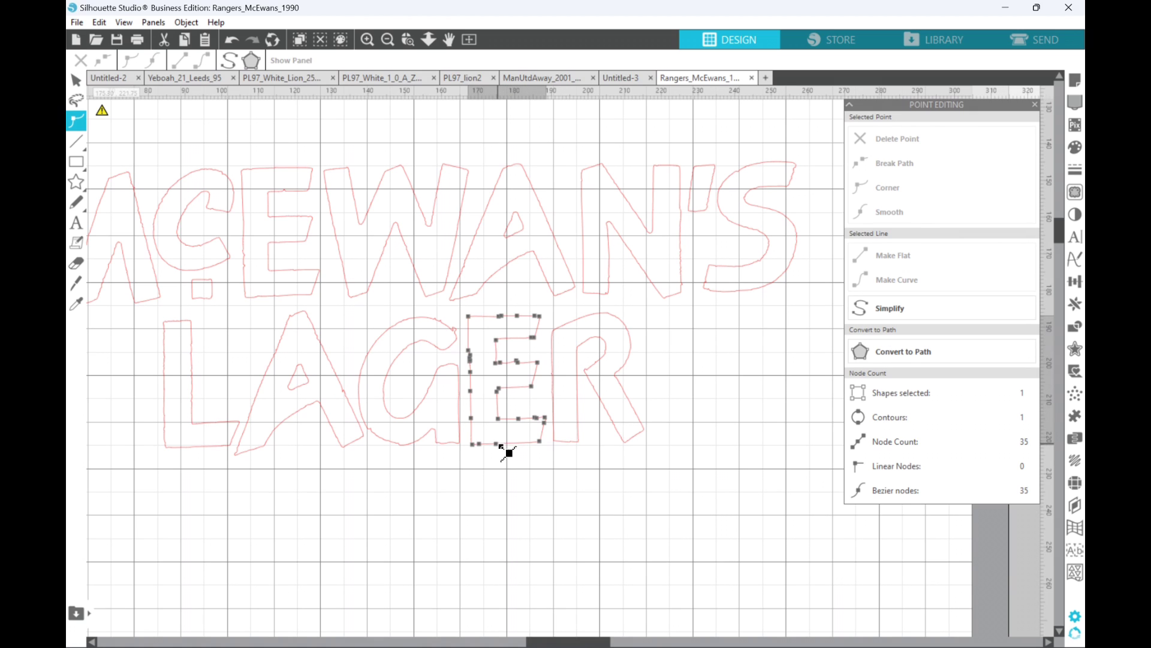
click(497, 444)
key(Delete)
key(Delete)
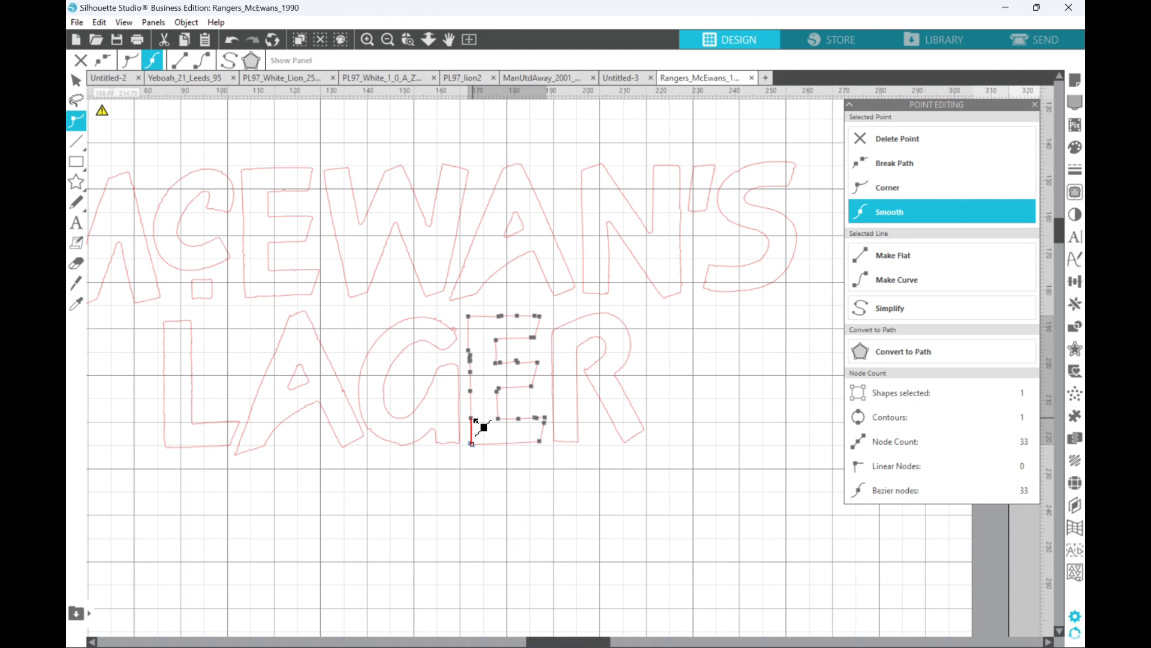
key(Delete)
key(Delete)
key(Delete)
key(Delete)
key(Delete)
key(Delete)
key(Delete)
key(Delete)
key(Delete)
key(Delete)
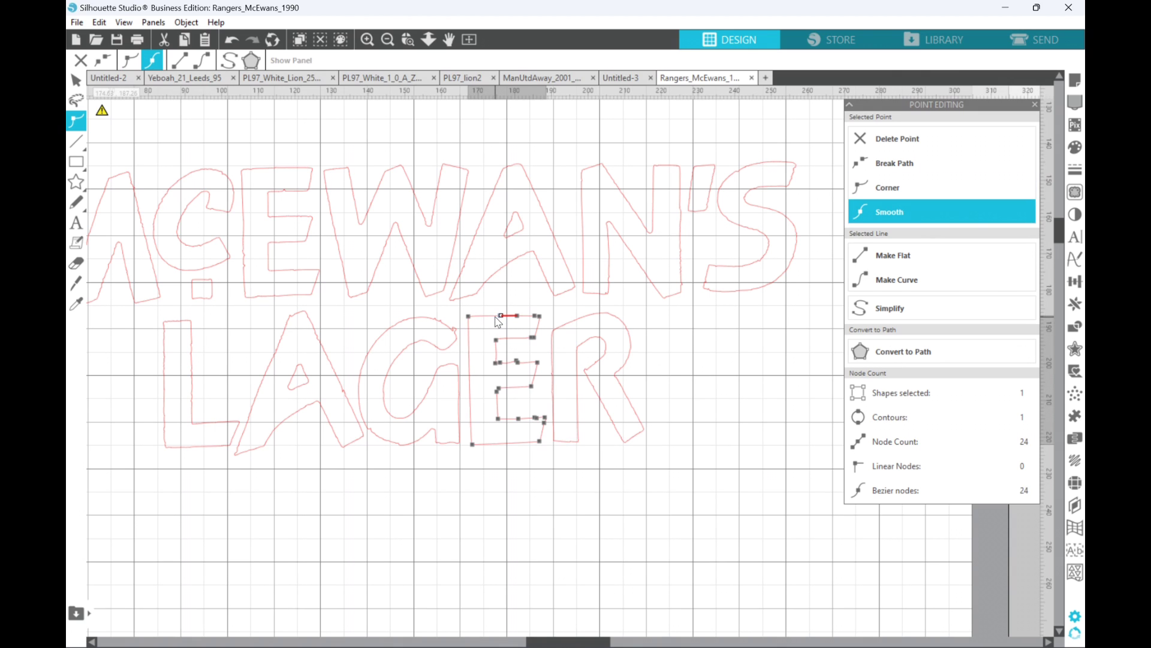
key(Delete)
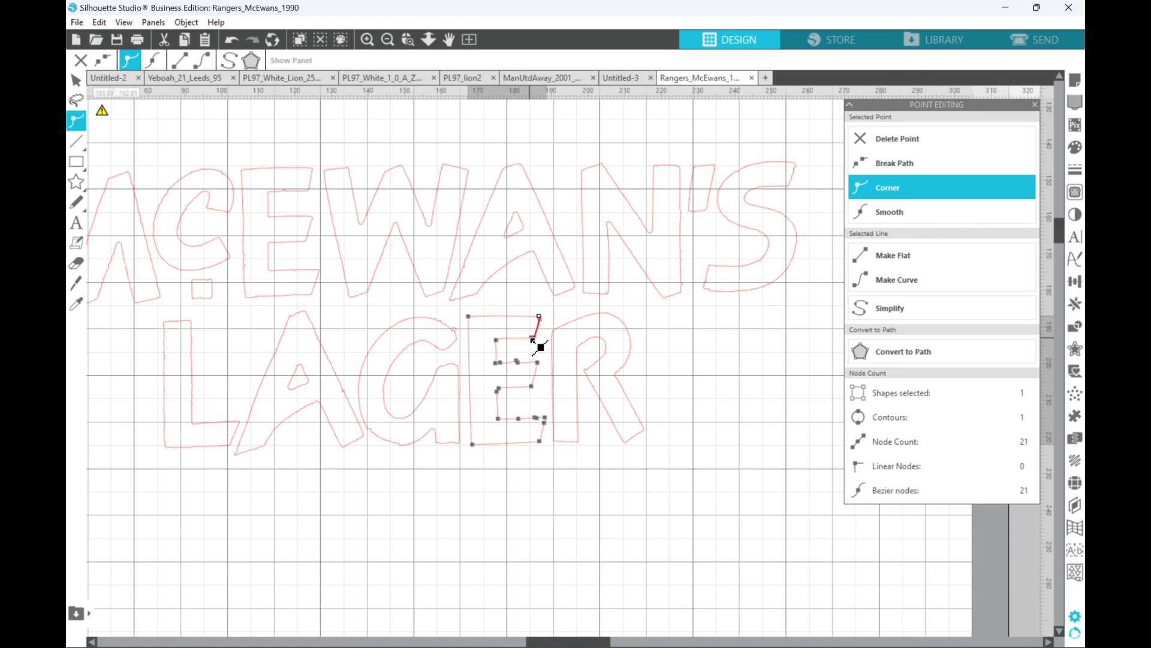
key(Delete)
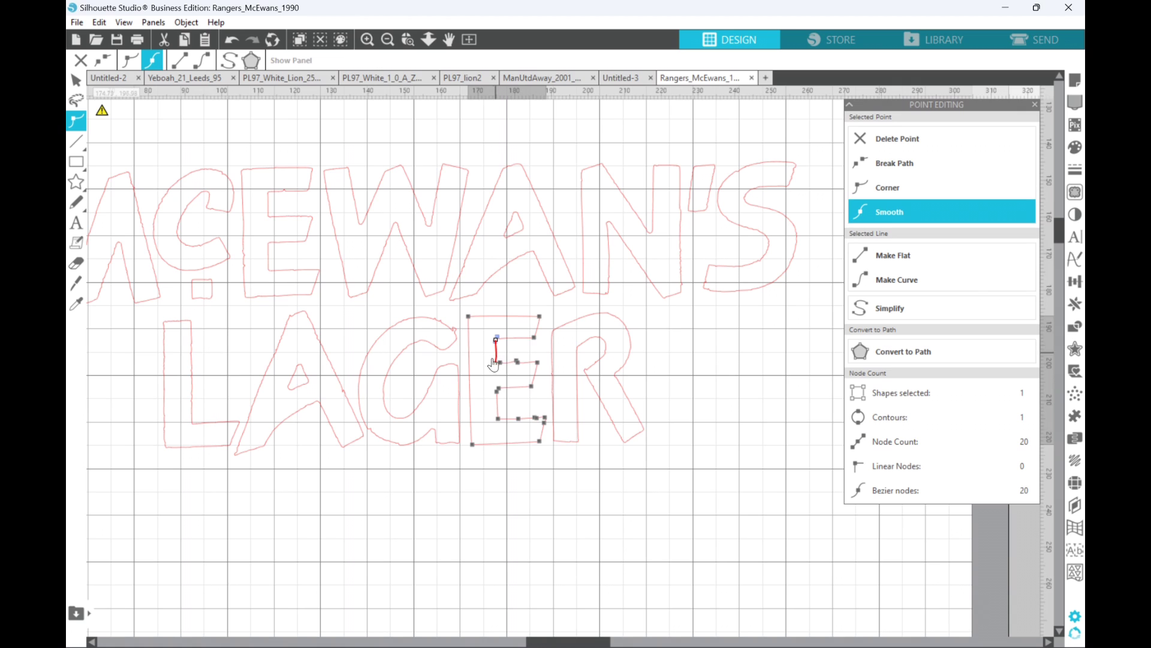
key(Delete)
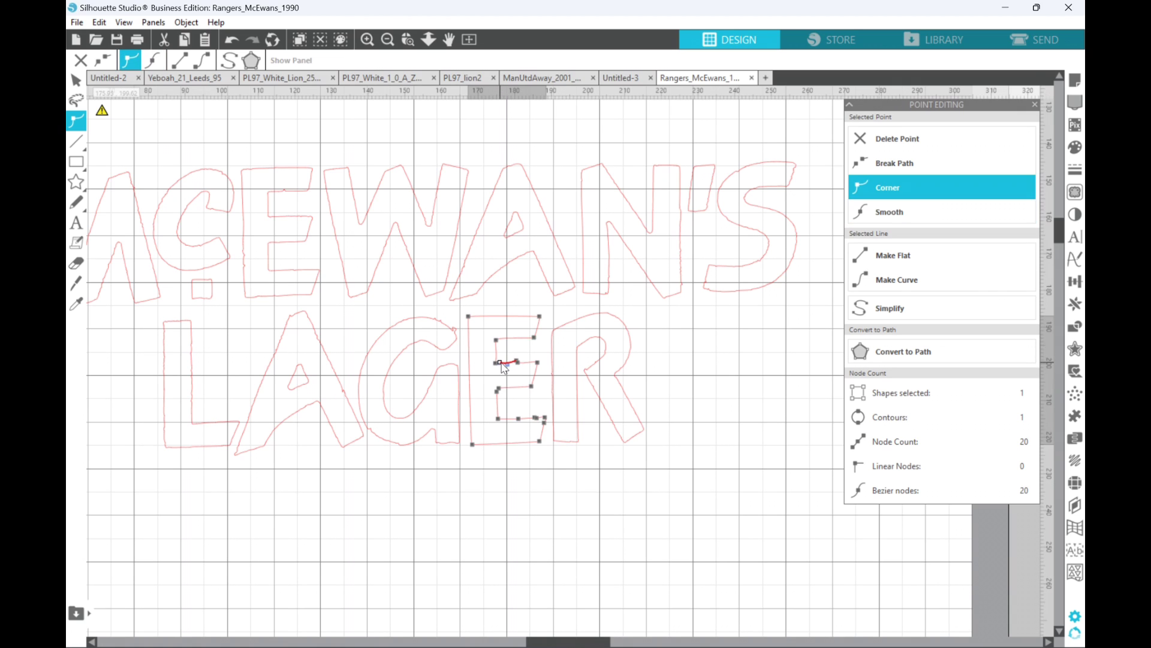
key(Delete)
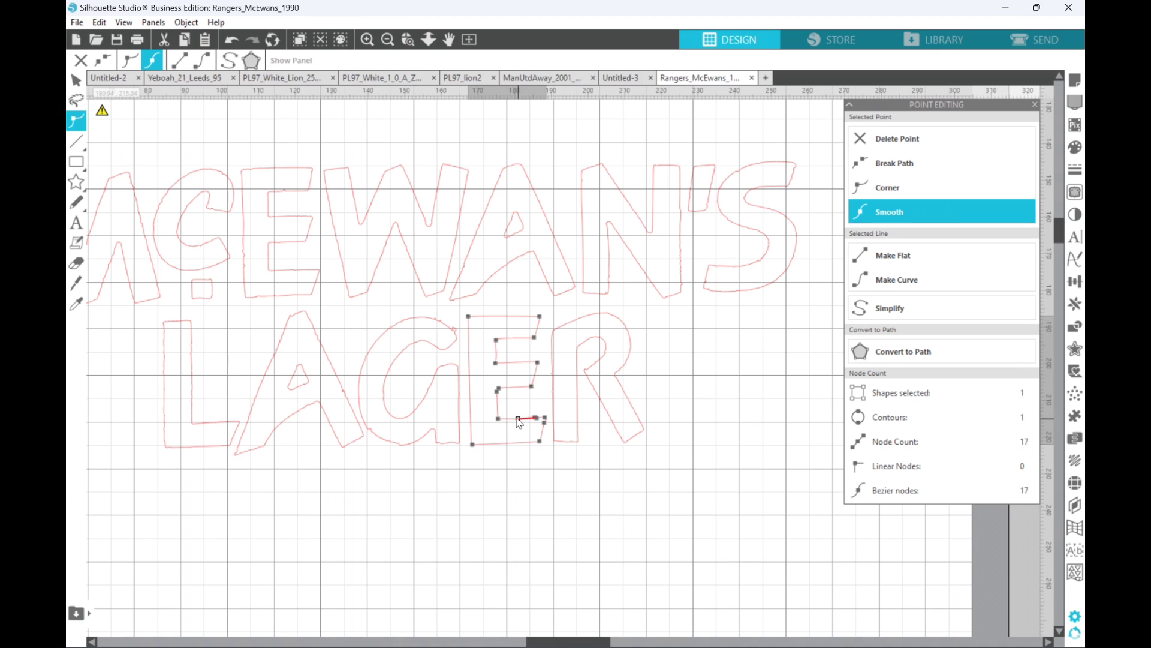
click(515, 469)
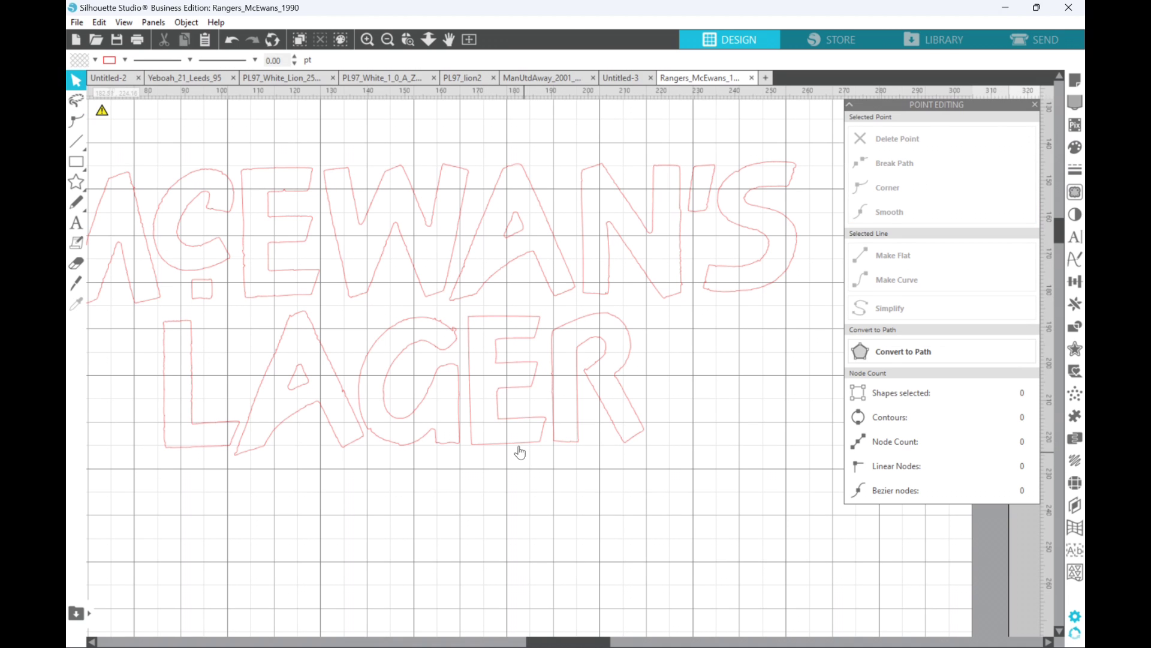
mouse_move(514, 449)
mouse_down()
mouse_move(313, 296)
mouse_move(266, 301)
mouse_move(288, 300)
mouse_move(359, 387)
mouse_move(514, 446)
mouse_up()
Remove the E's extra bottom nodes and move its lower inner node up into line.
double_click(540, 441)
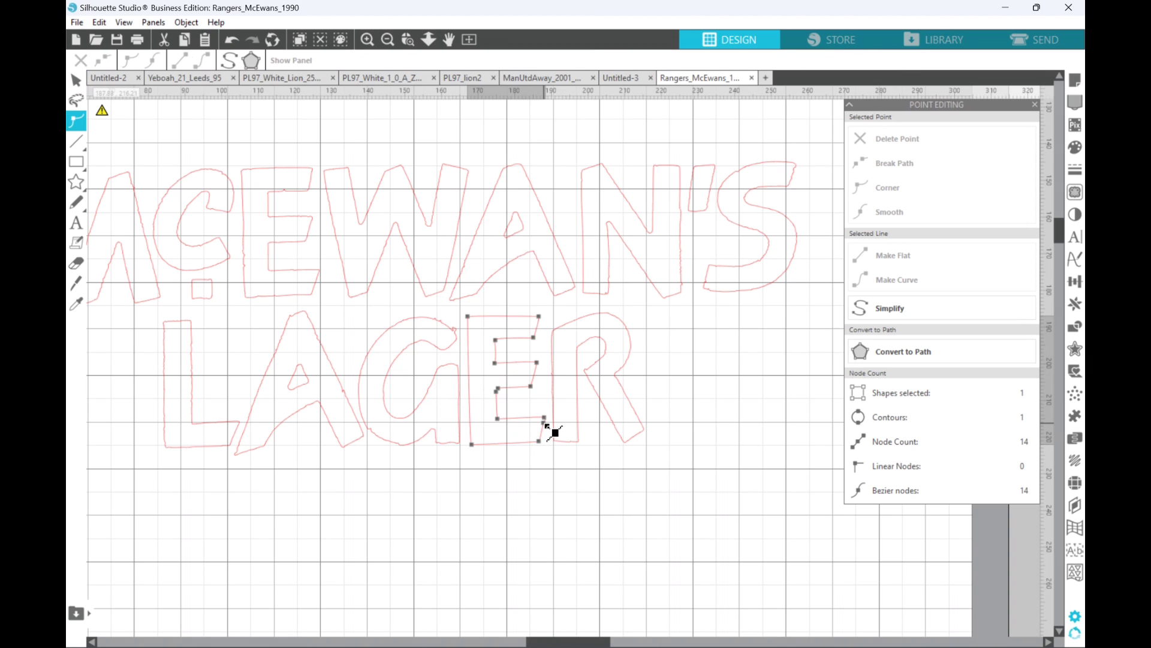
click(546, 424)
key(Delete)
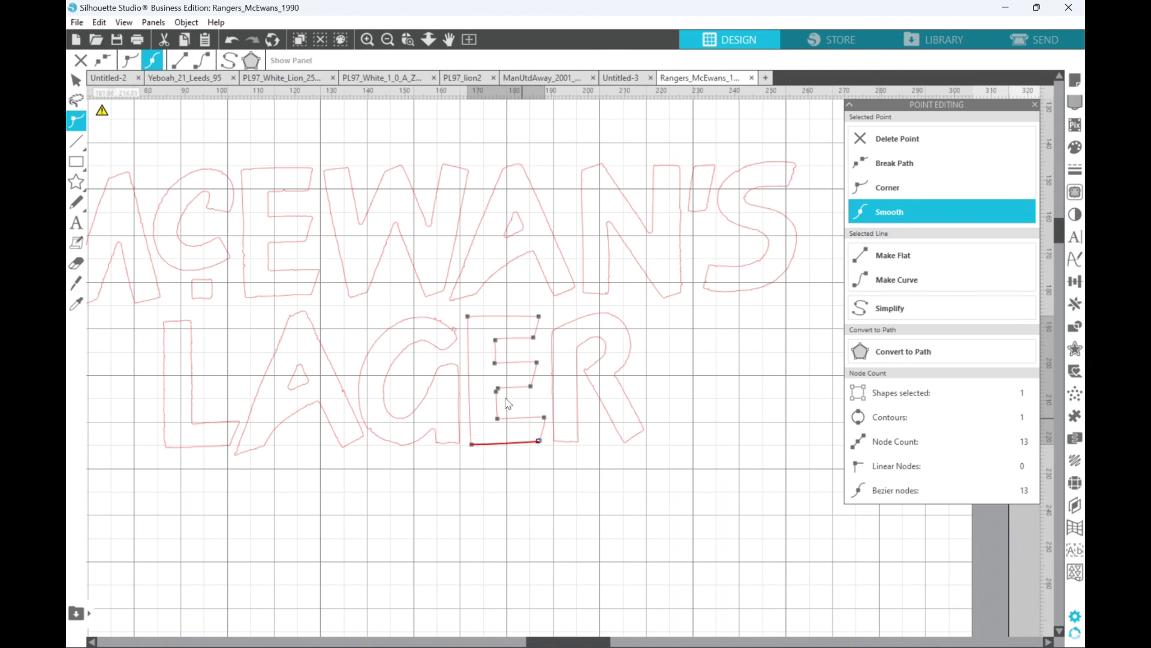
click(367, 40)
click(367, 39)
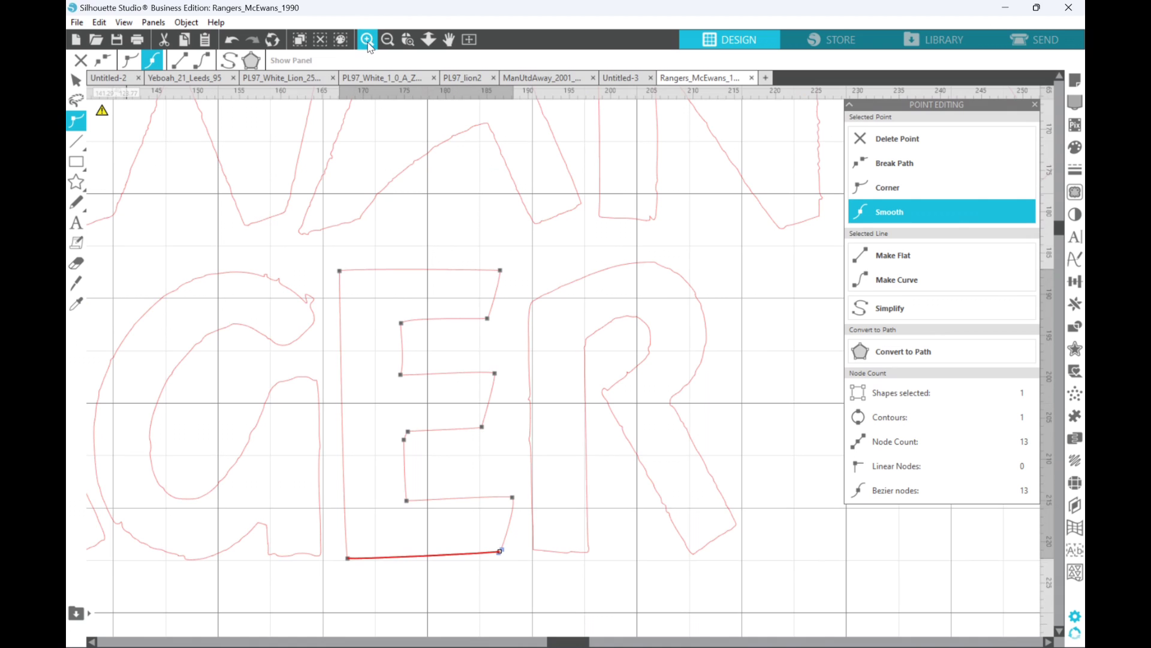
click(409, 431)
key(Delete)
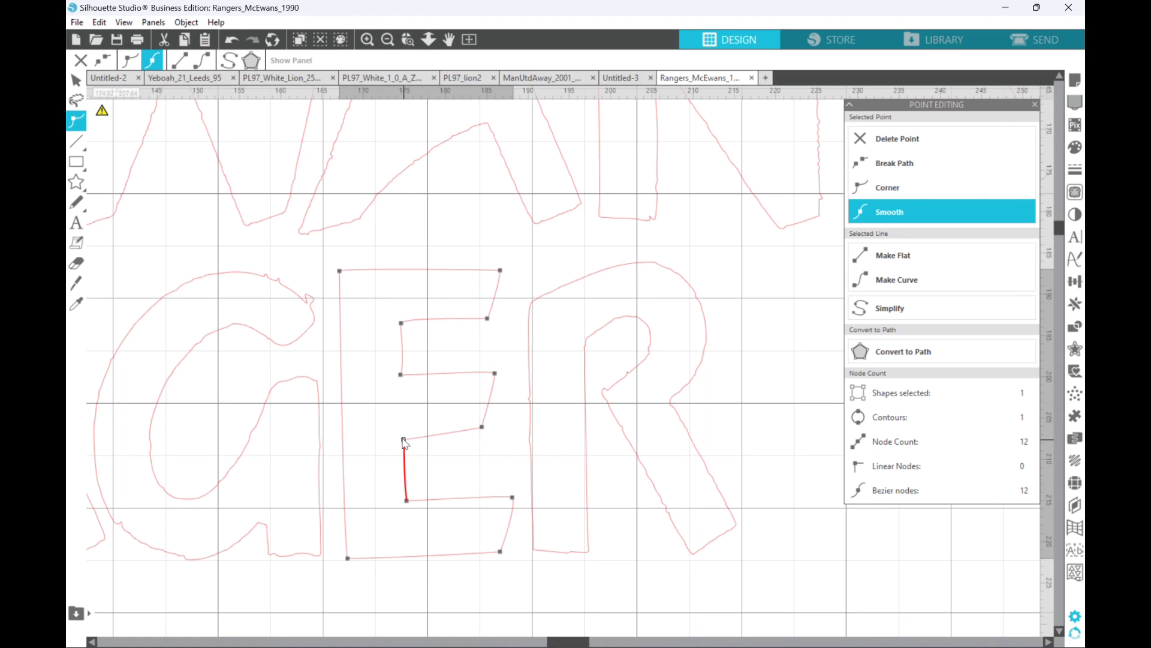
drag(404, 439, 404, 430)
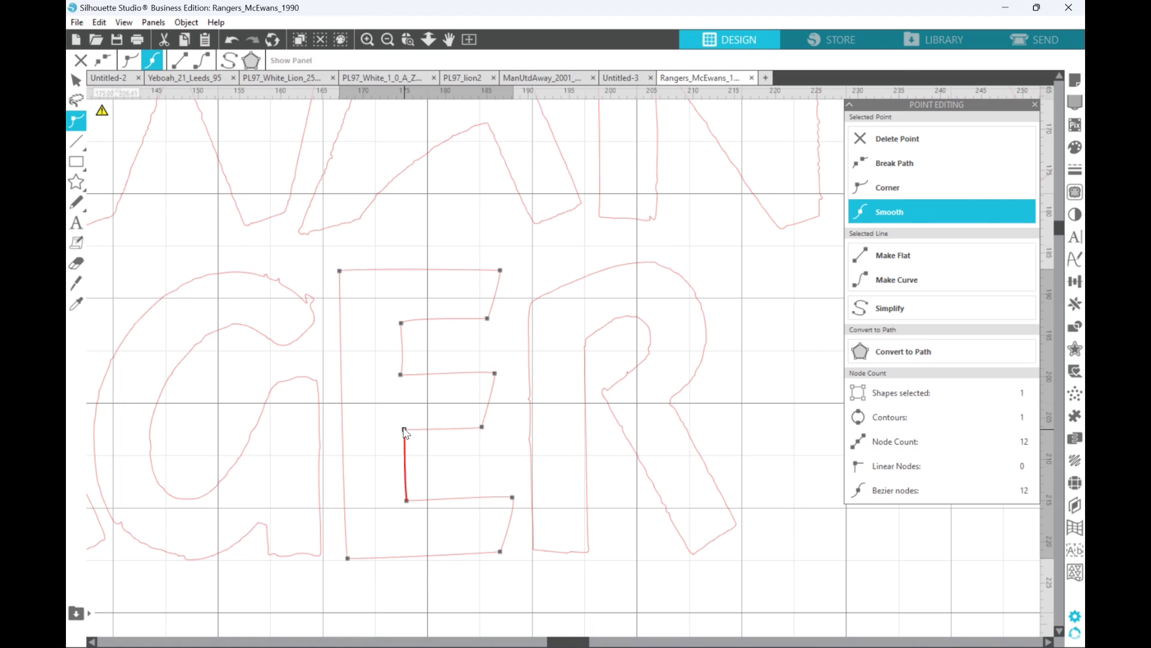
click(402, 350)
key(ctrl+z)
Nudge the E's upper inner corner up and flatten the curve on its middle bar.
click(405, 374)
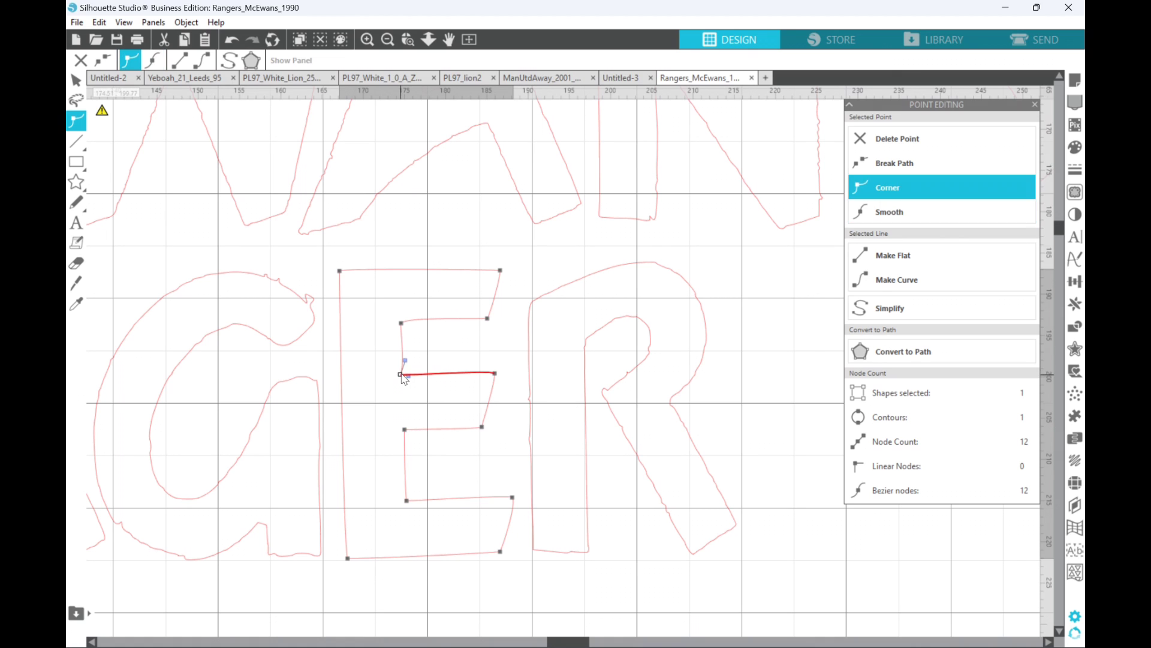
click(401, 325)
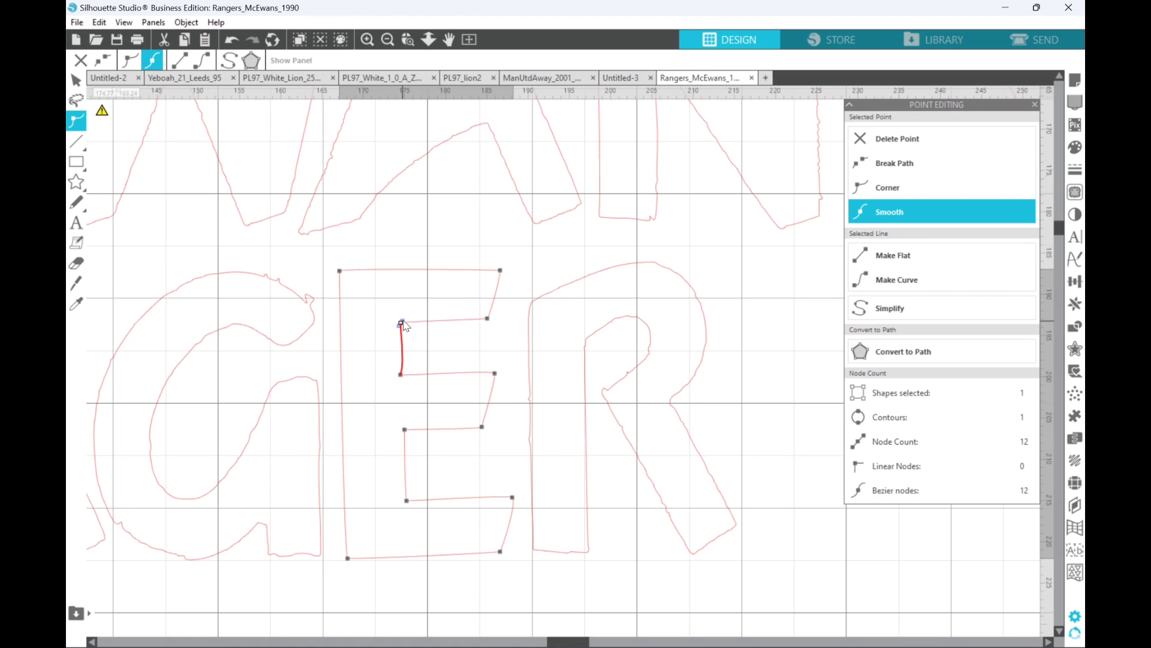
drag(406, 324, 404, 320)
click(400, 374)
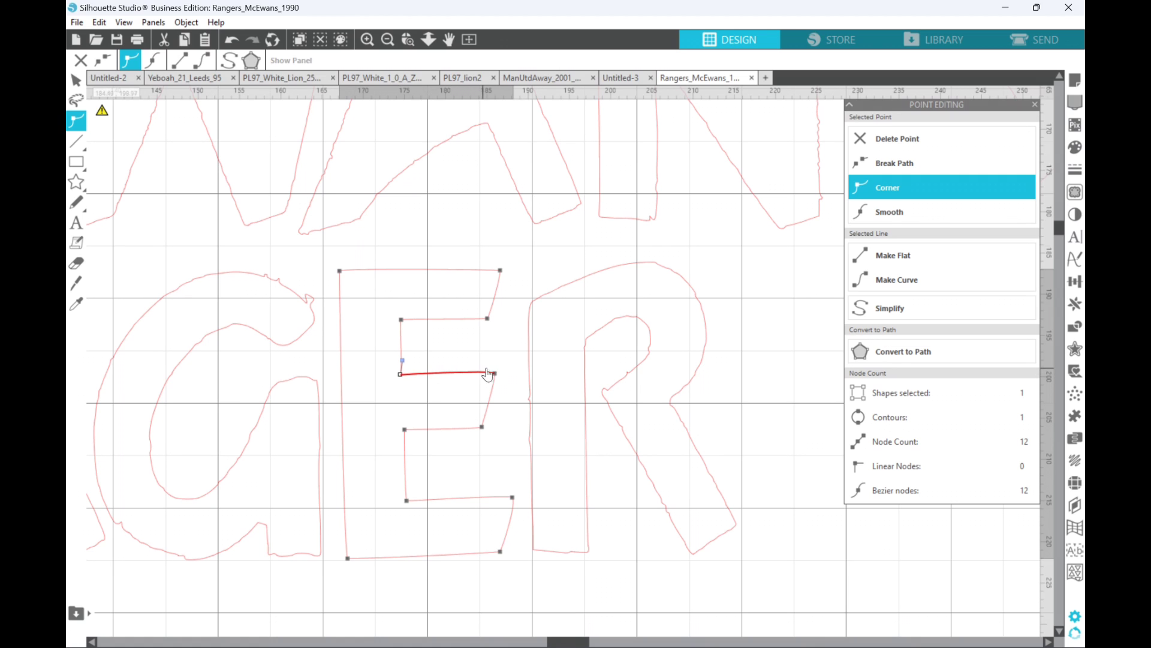
click(495, 372)
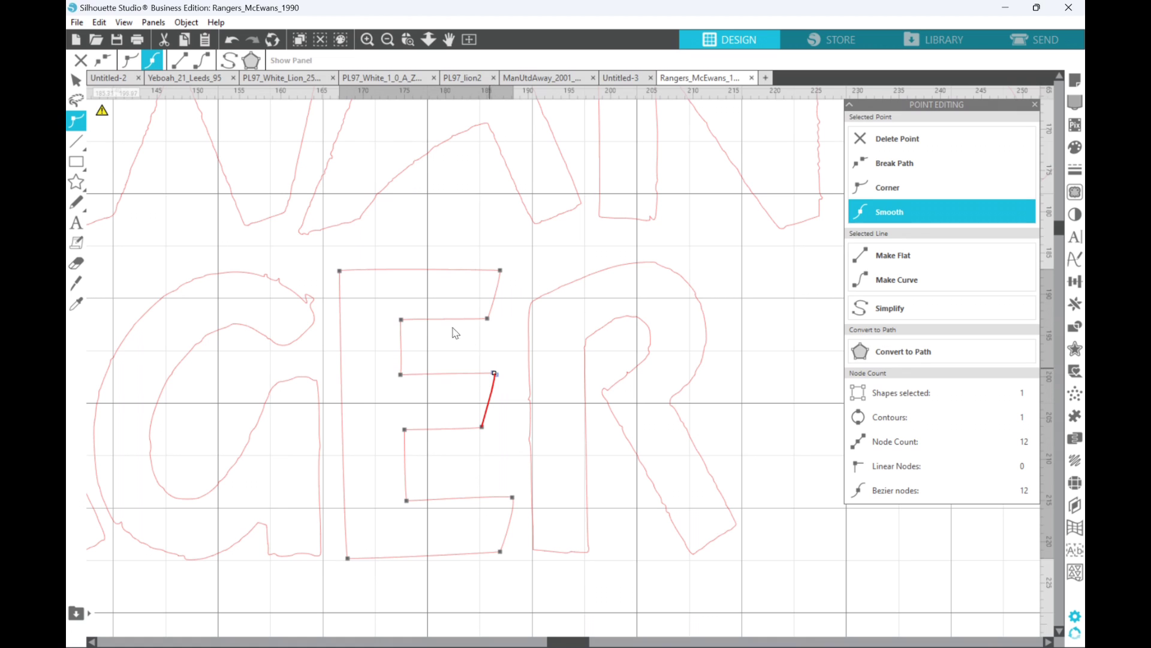
click(400, 376)
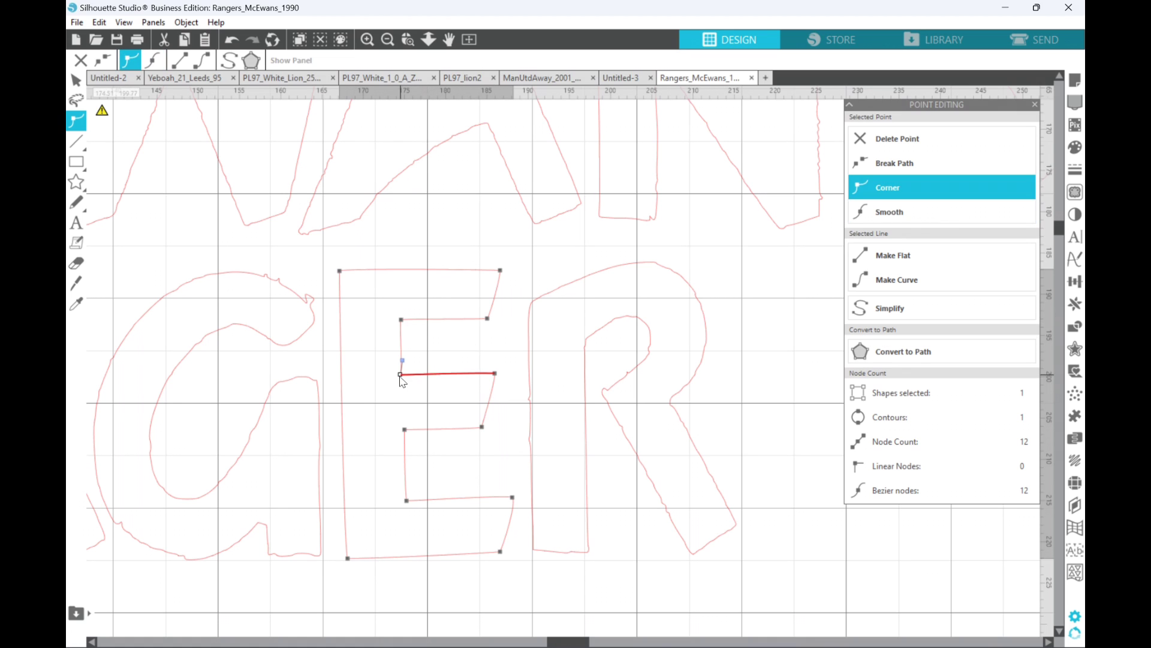
drag(403, 362, 401, 372)
click(424, 358)
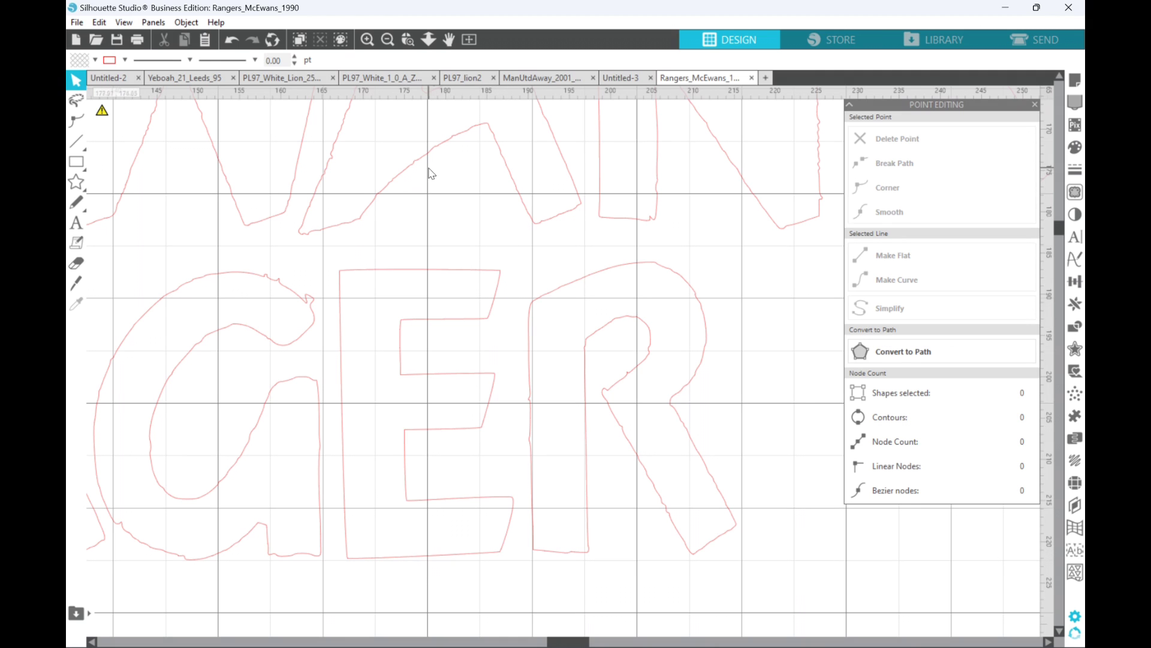
Open the S of McEwan's for point editing and delete the jagged nodes on its inner curve.
click(387, 40)
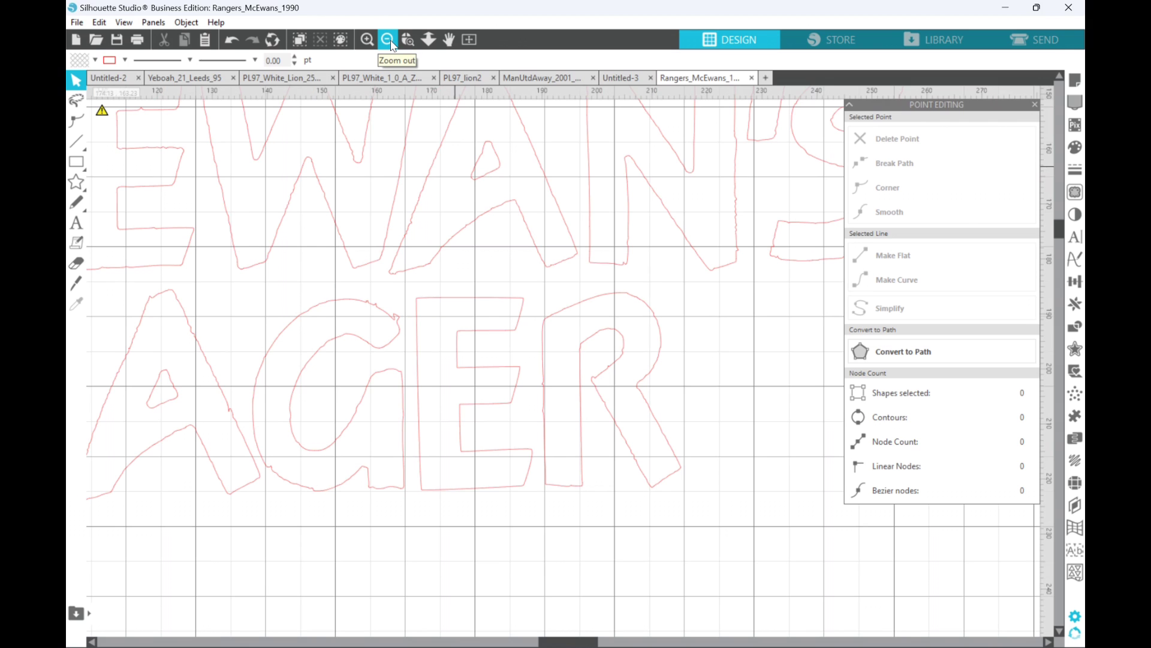
scroll(481, 214, up, 3)
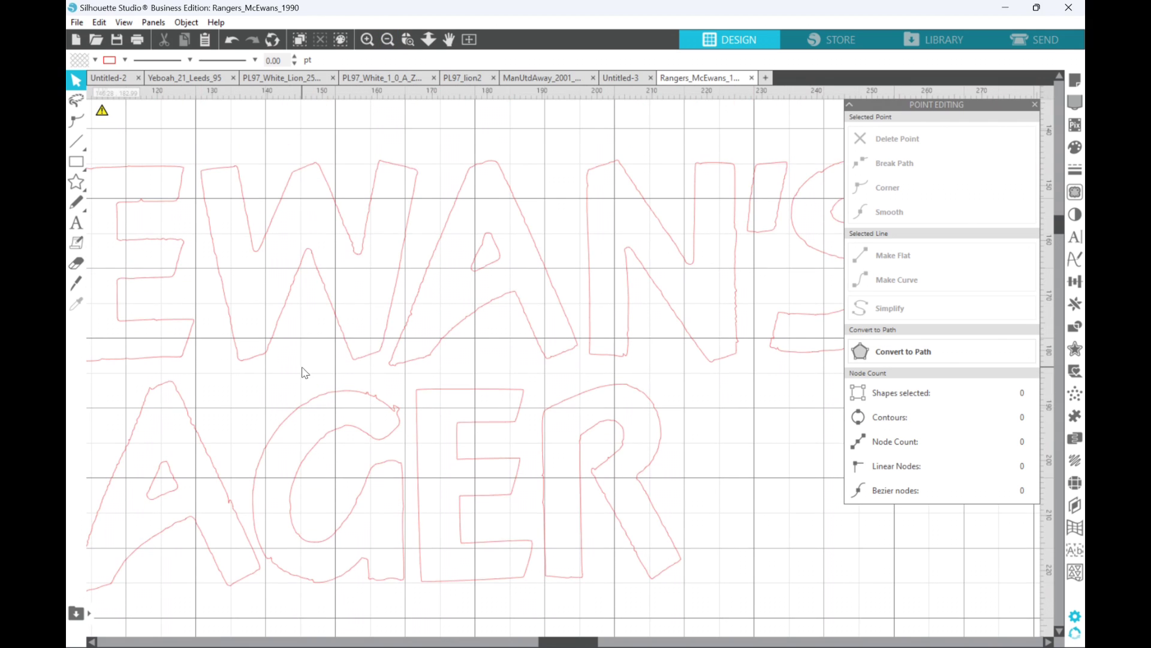
scroll(658, 332, right, 2)
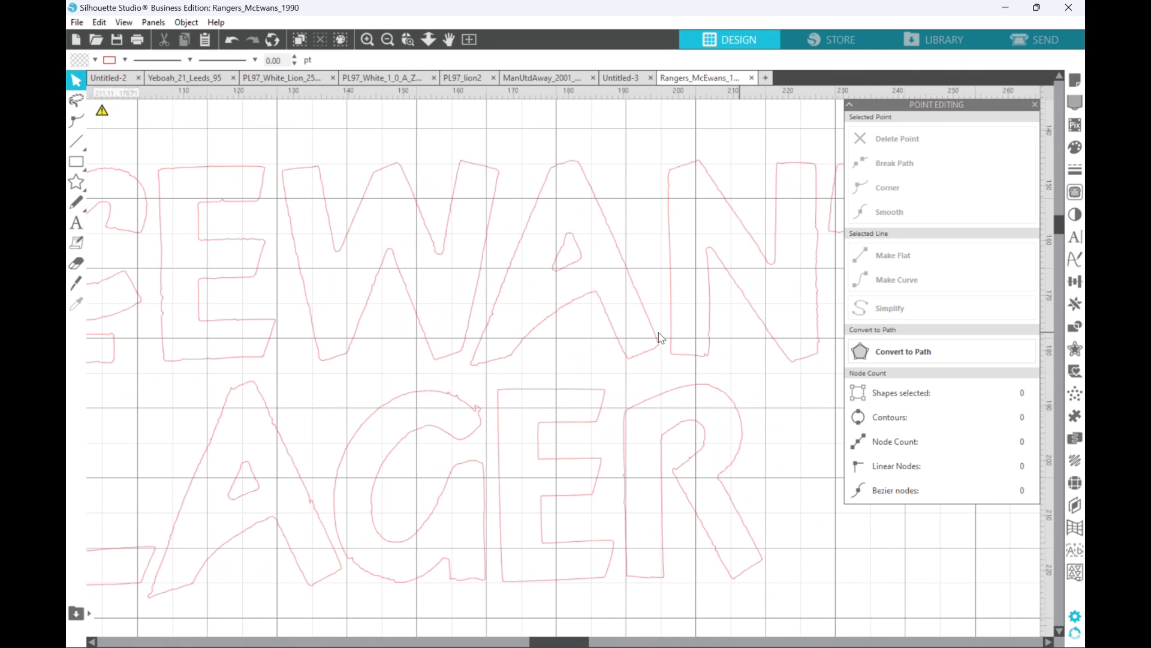
scroll(659, 337, right, 6)
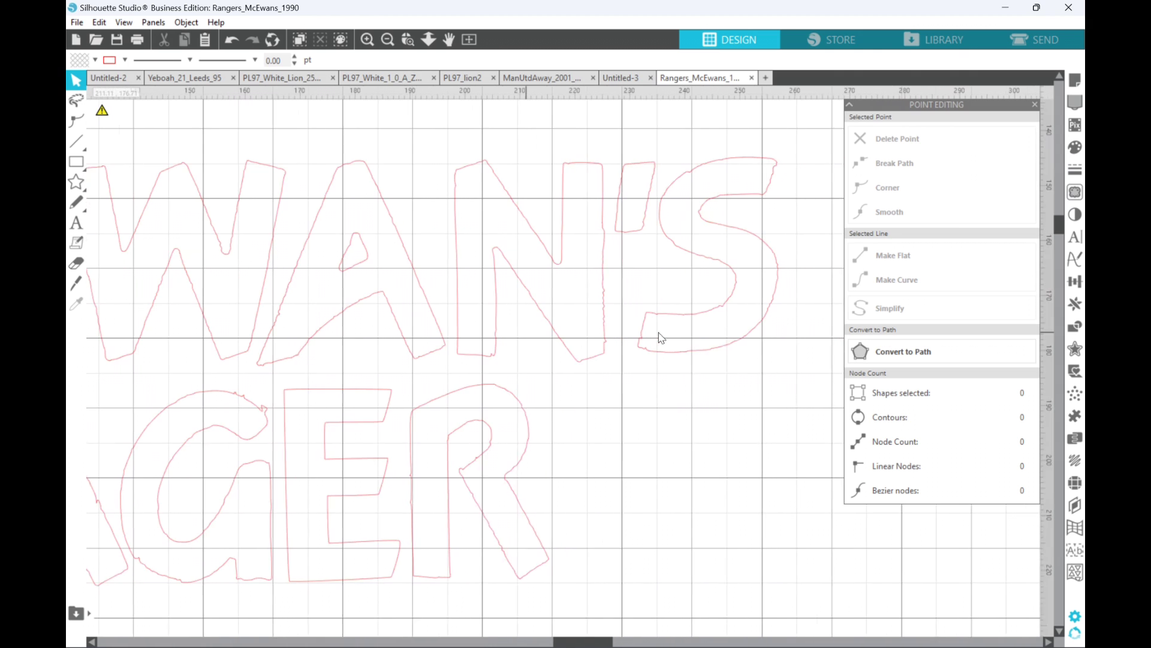
click(689, 304)
double_click(689, 304)
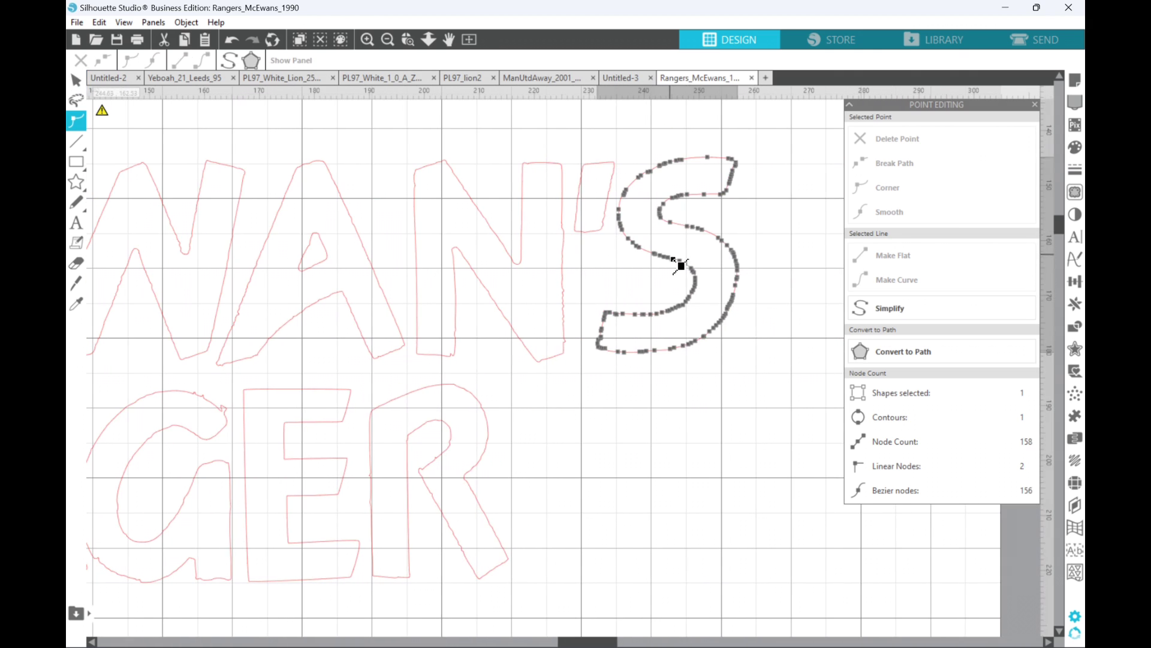
click(660, 256)
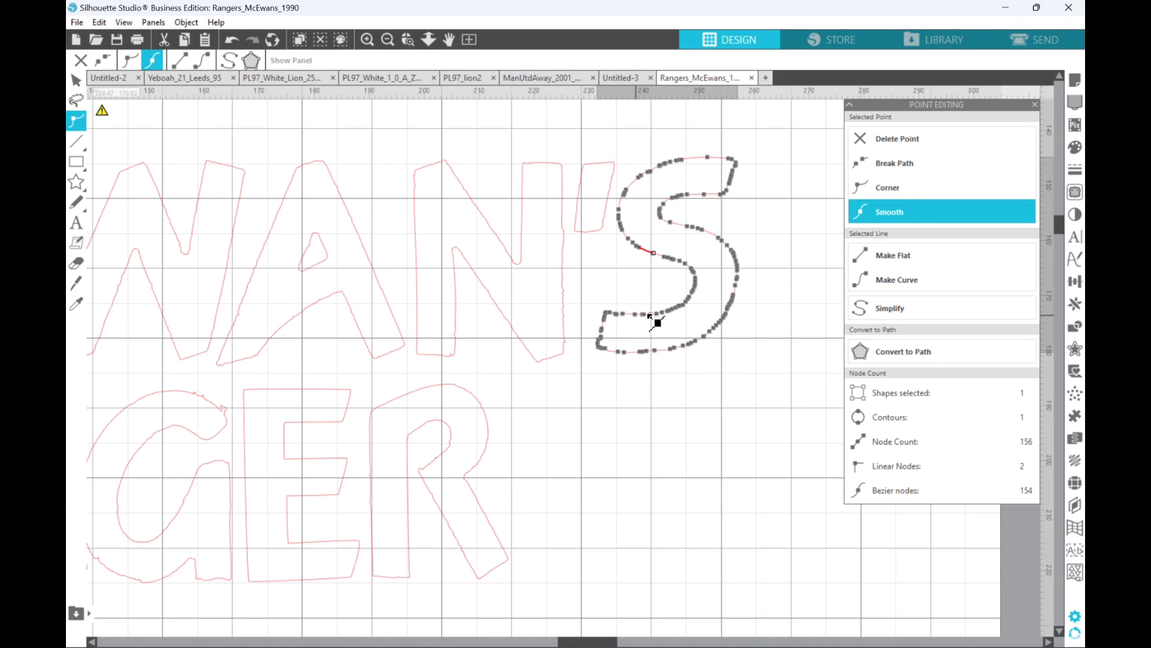
click(662, 312)
key(Delete)
key(Delete)
key(Delete)
key(Delete)
key(Delete)
key(Delete)
key(Delete)
key(Delete)
key(Delete)
key(Delete)
key(Delete)
key(Delete)
key(Delete)
key(Delete)
key(Delete)
key(Delete)
key(Delete)
key(Delete)
key(Delete)
key(Delete)
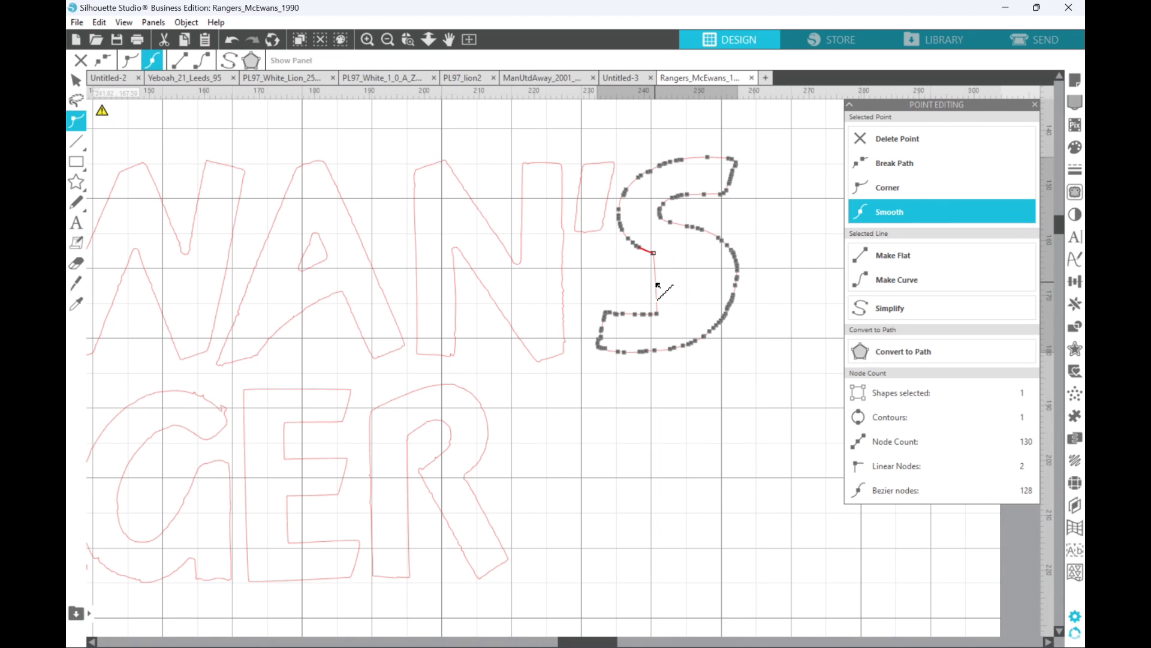
Add a node to the S's inner segment and shape its handles into one smooth curve.
click(657, 284)
drag(656, 283, 696, 278)
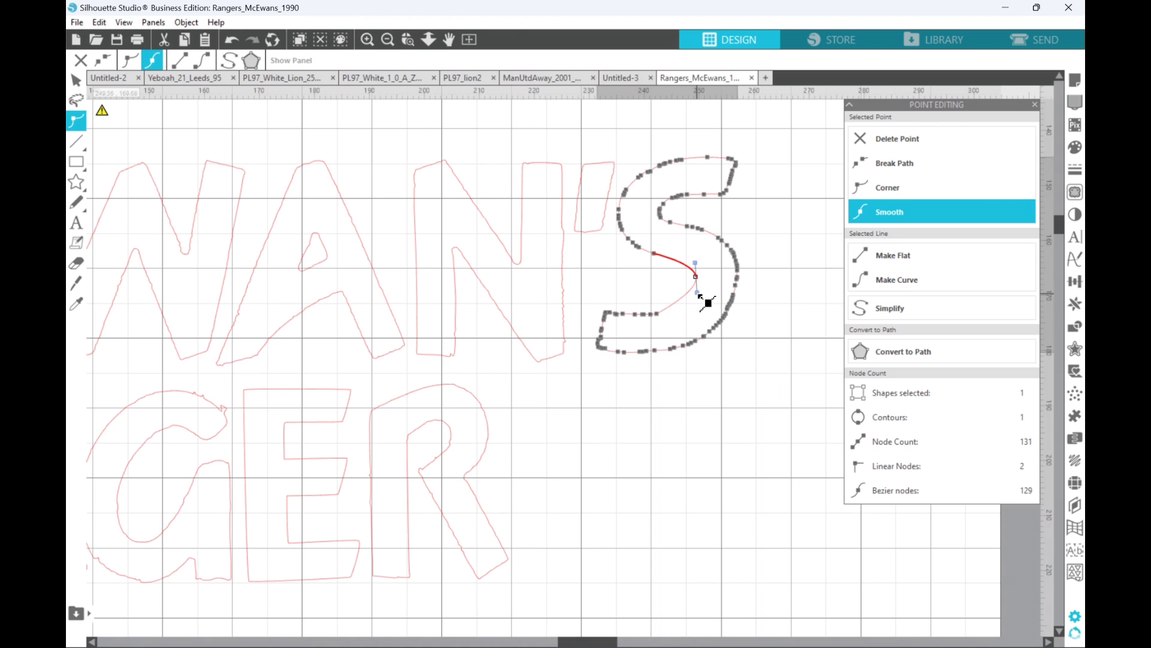
drag(698, 294, 693, 307)
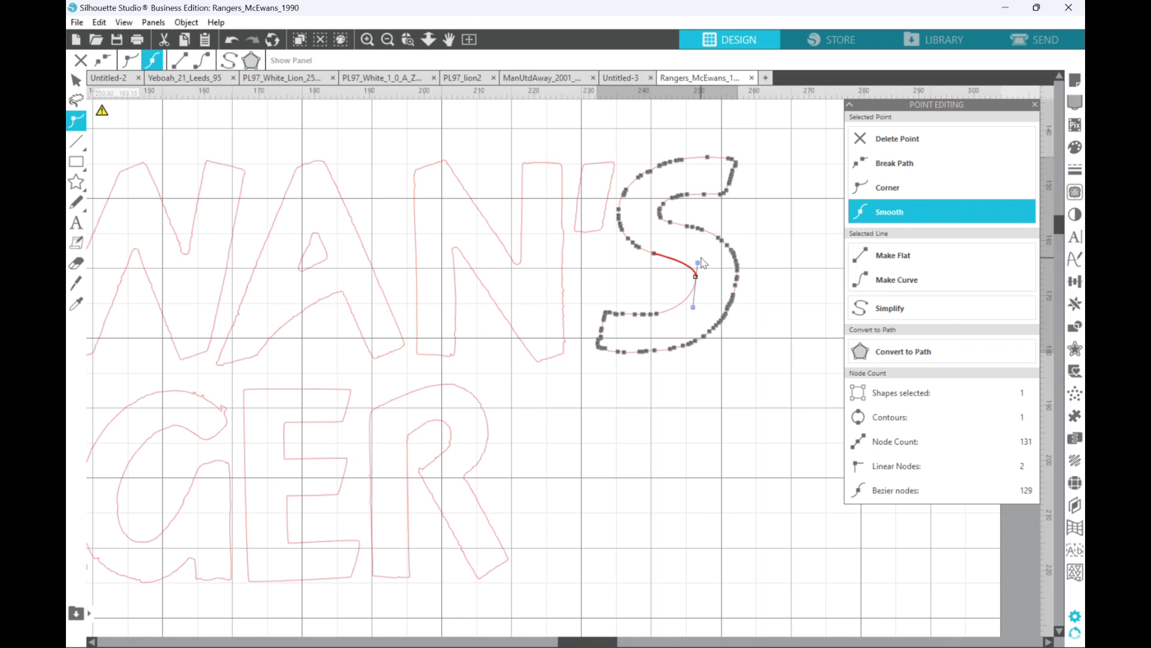
drag(699, 262, 697, 259)
click(735, 375)
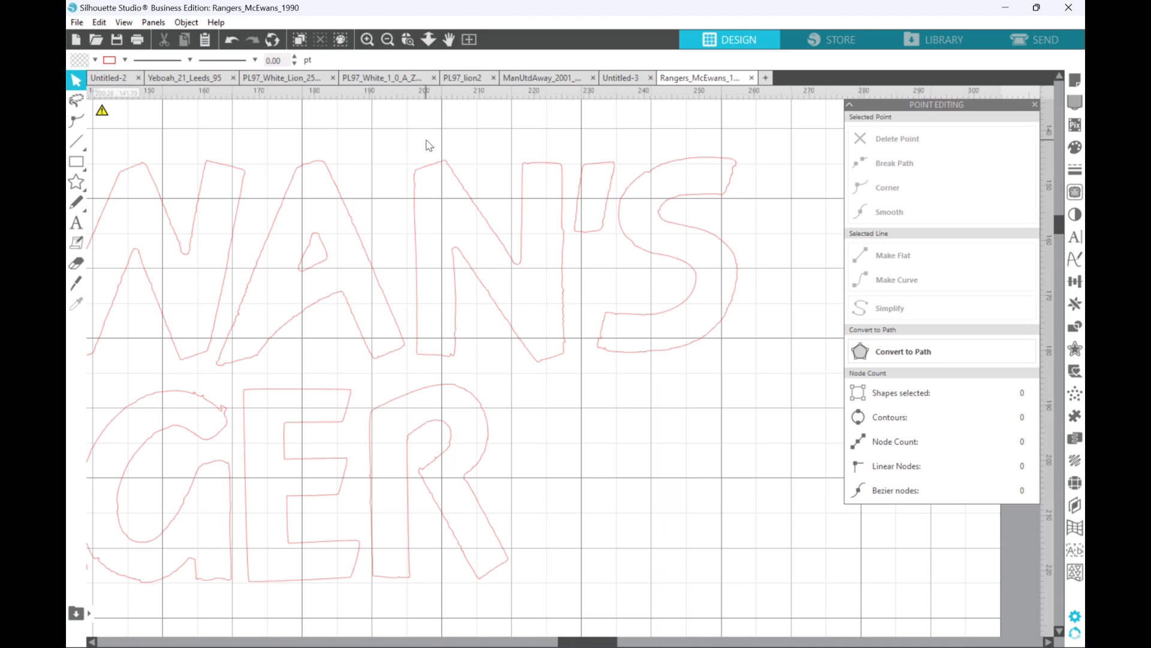
Select the whole large McEwan's Lager lettering and move it down-left to X 50.29, Y 377.54.
click(391, 35)
click(390, 35)
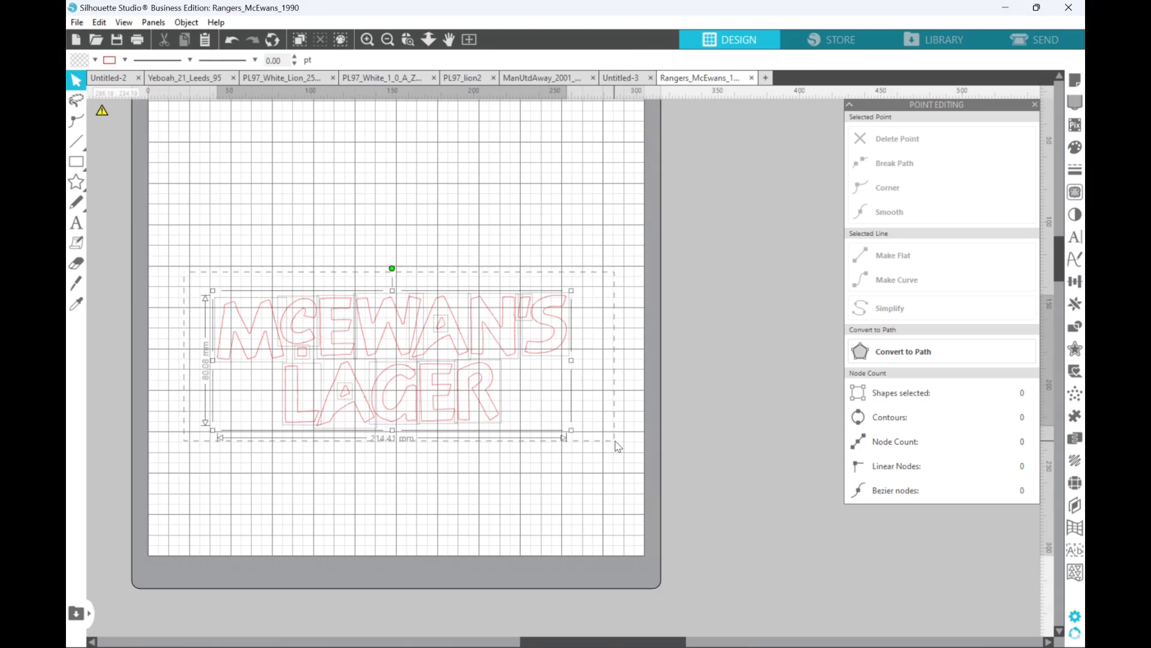
drag(543, 357, 1080, 353)
click(387, 39)
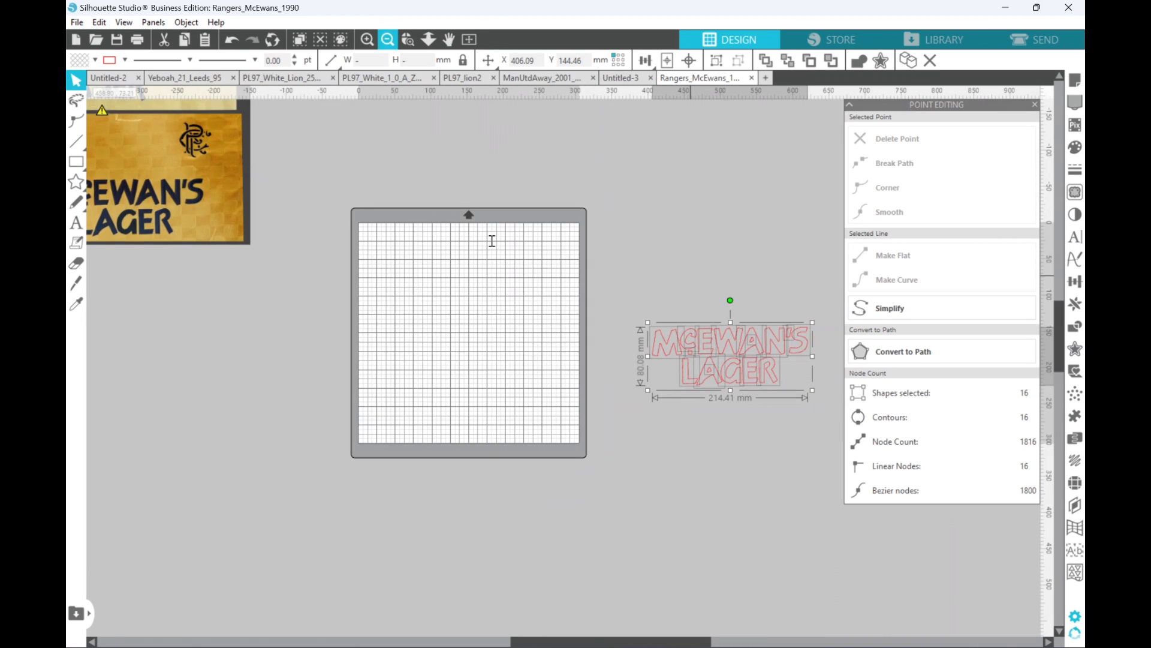
scroll(448, 535, down, 10)
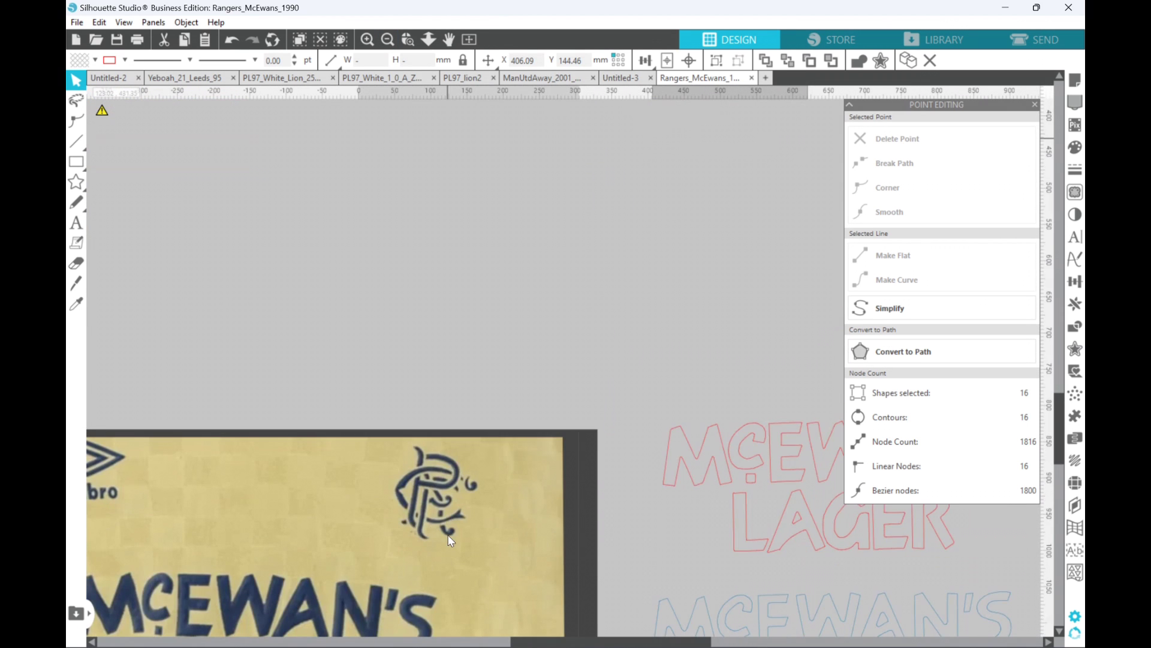
scroll(559, 316, up, 2)
drag(663, 645, 739, 628)
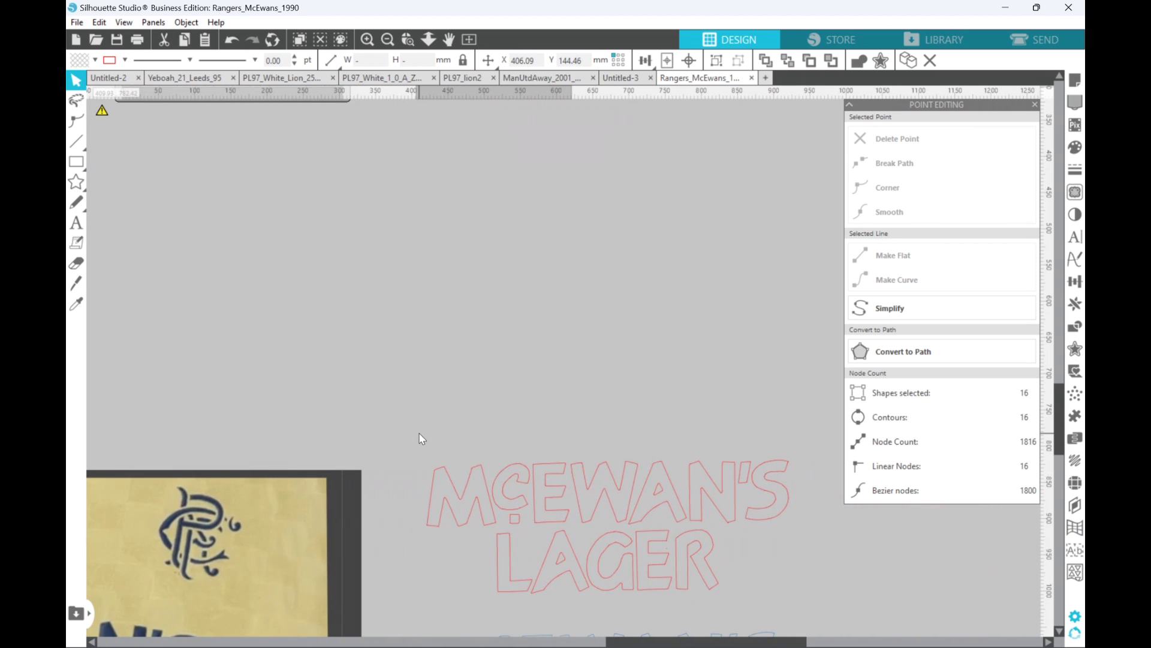
drag(412, 434, 483, 241)
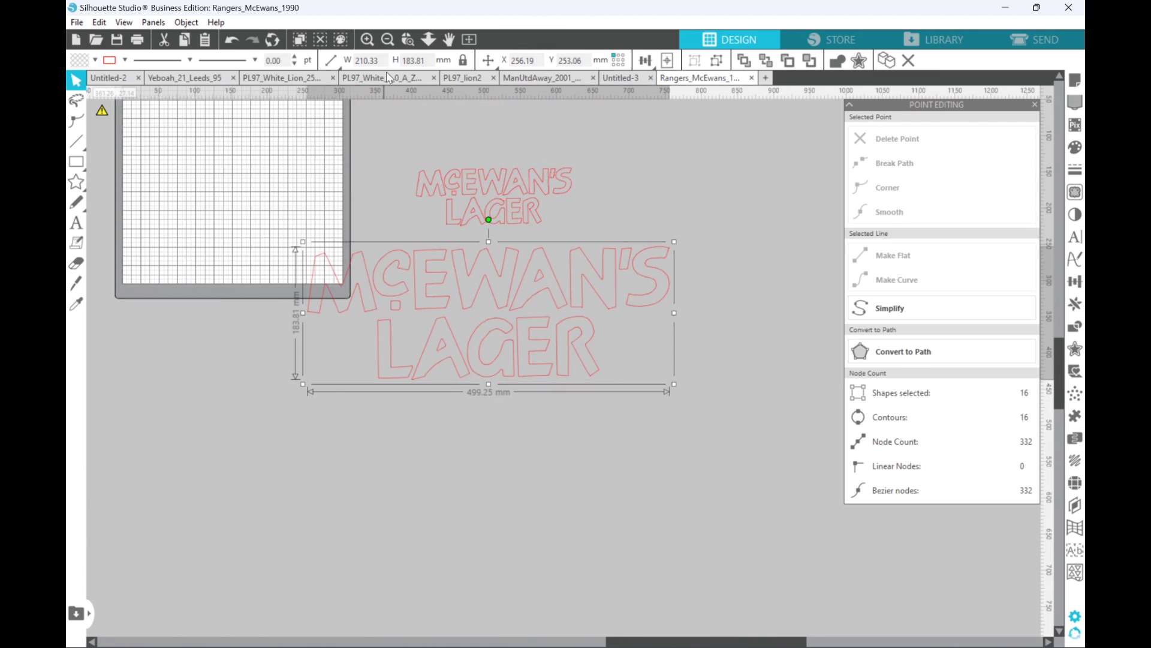
click(367, 40)
click(368, 40)
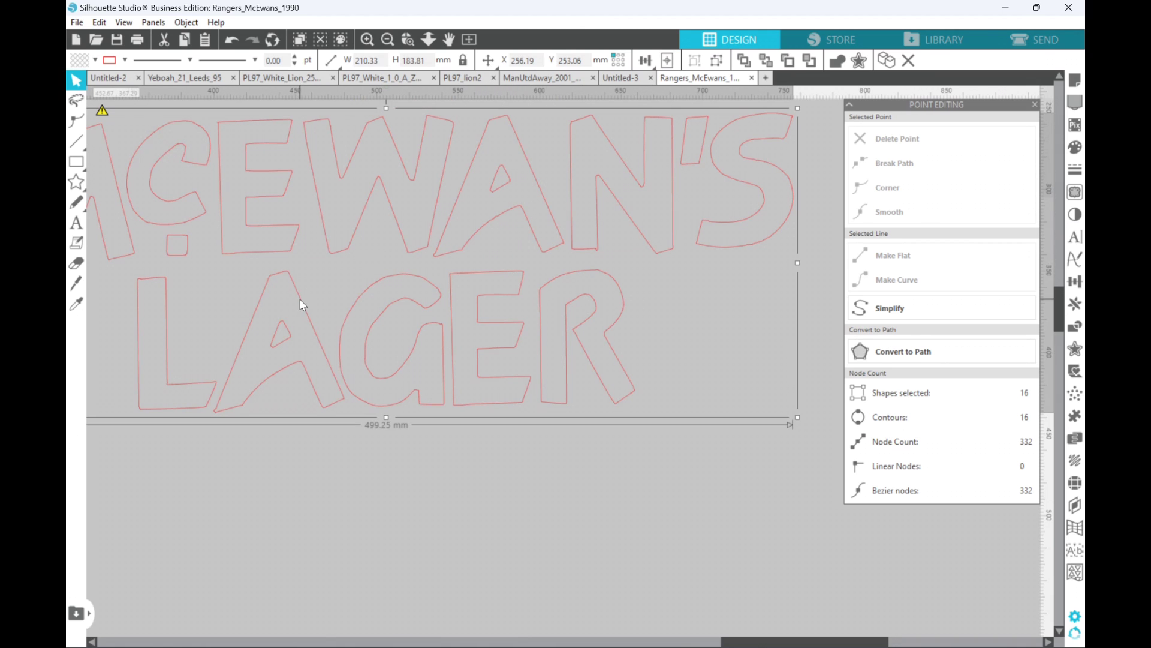
scroll(493, 379, down, 2)
drag(493, 379, 344, 469)
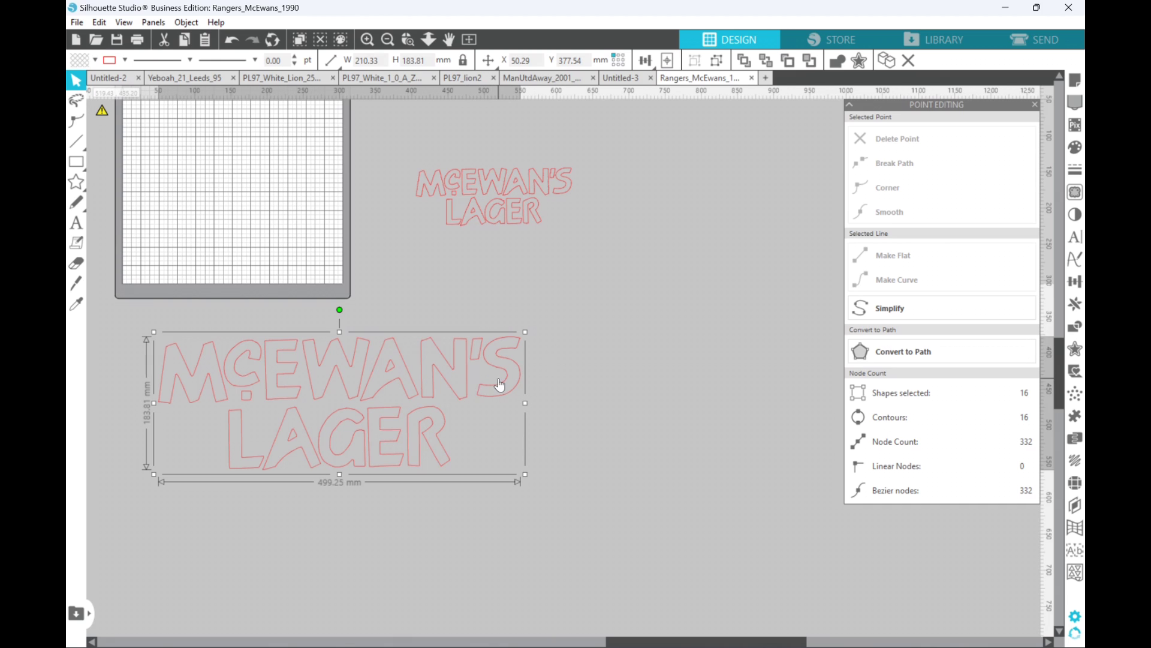
Give the selected lettering an offset of 1.70 mm with sharp corners.
click(1080, 352)
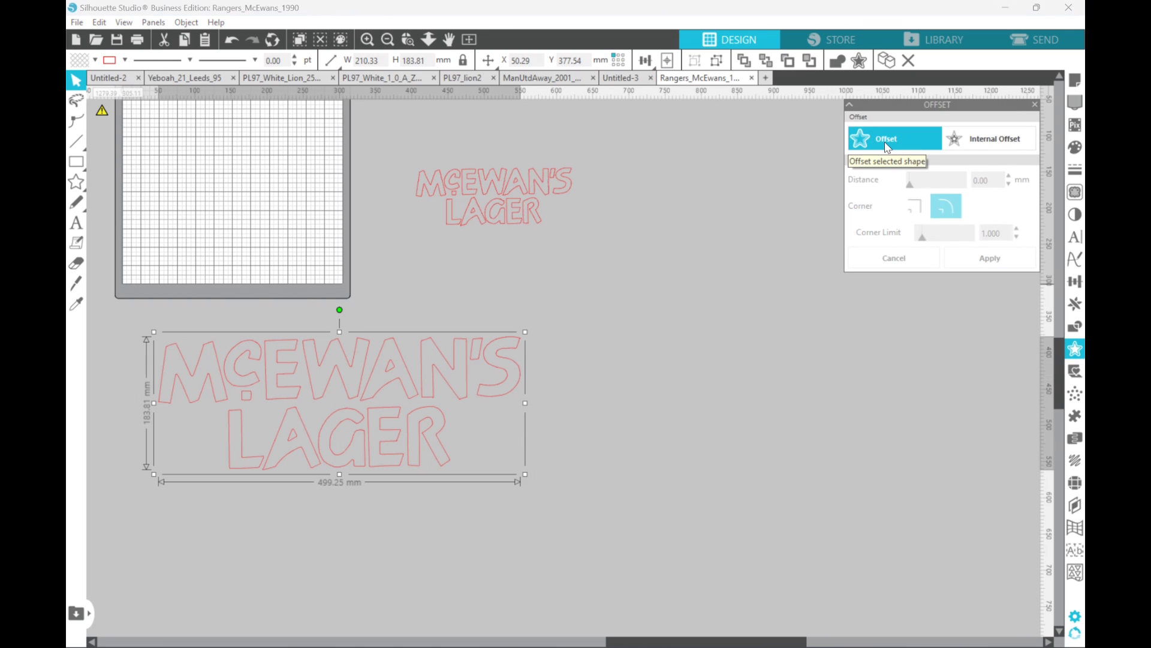
click(983, 138)
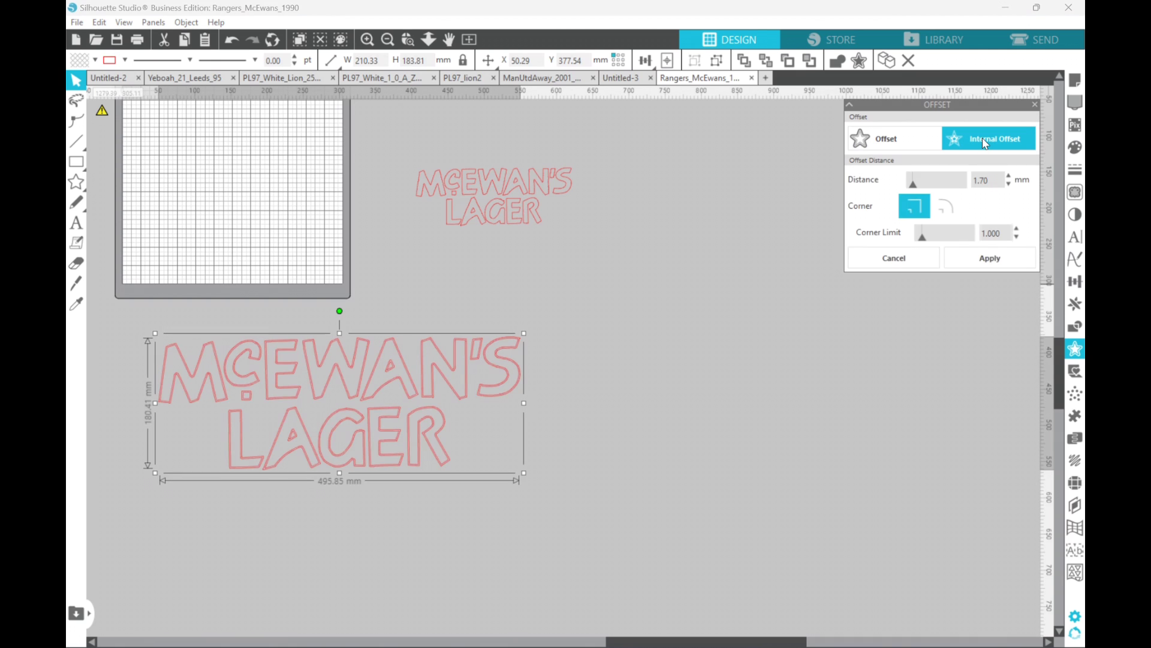
click(1009, 185)
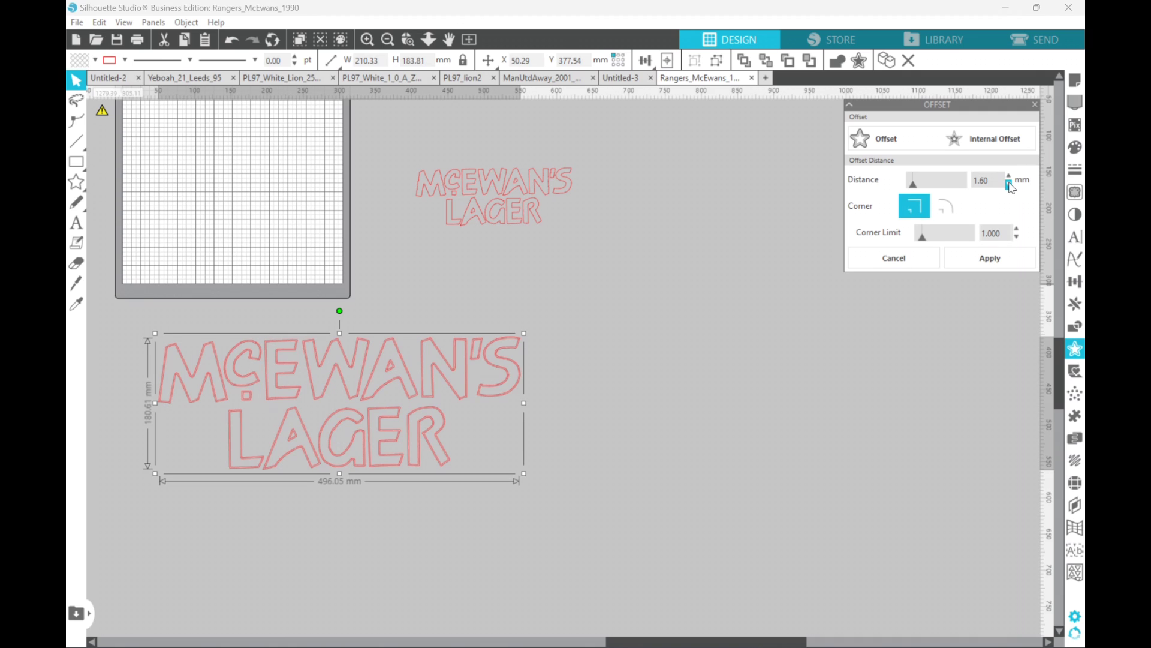
click(1010, 177)
click(1009, 176)
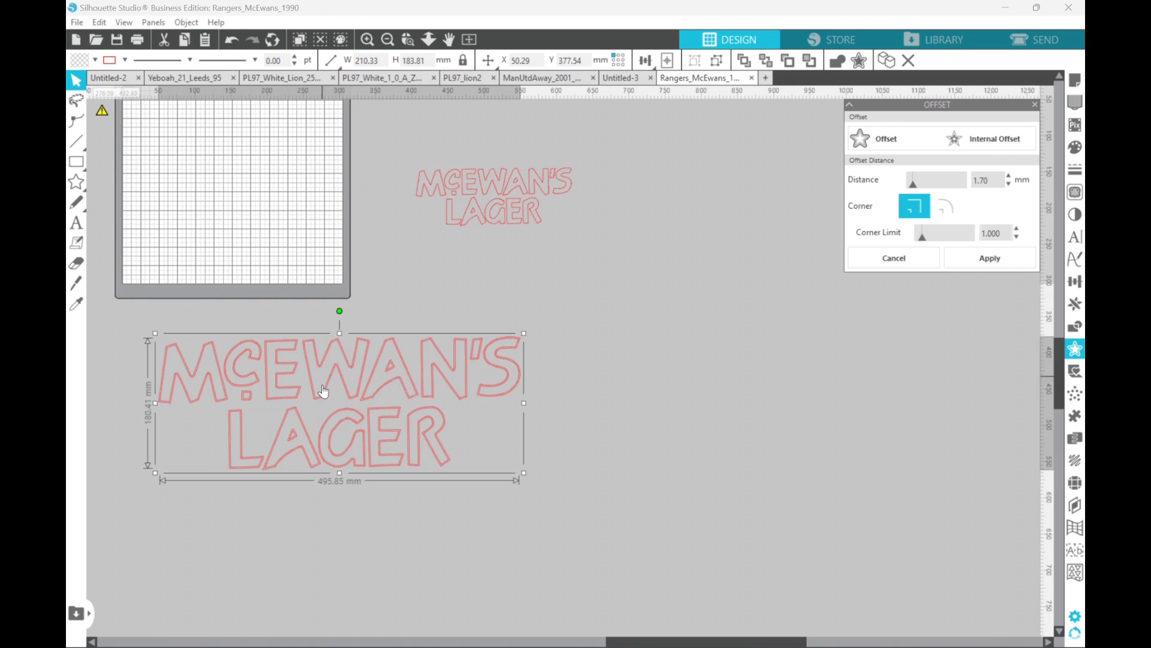
Recolour the new offset outline blue (1B7CB7), then deselect the lettering.
click(1076, 172)
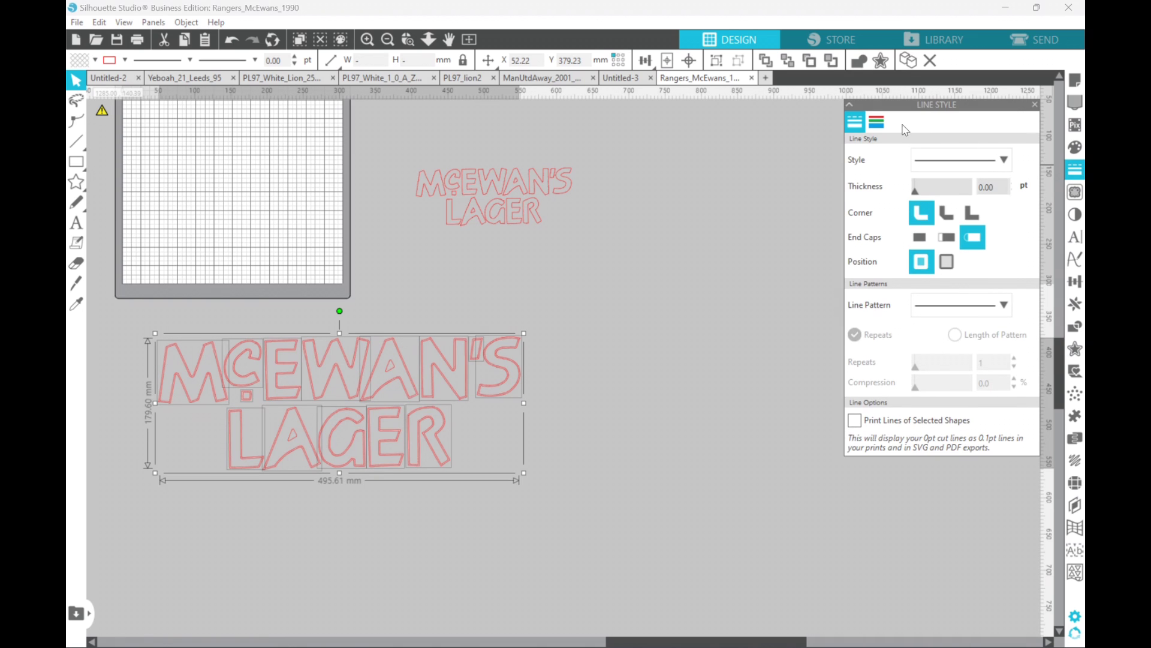
click(877, 122)
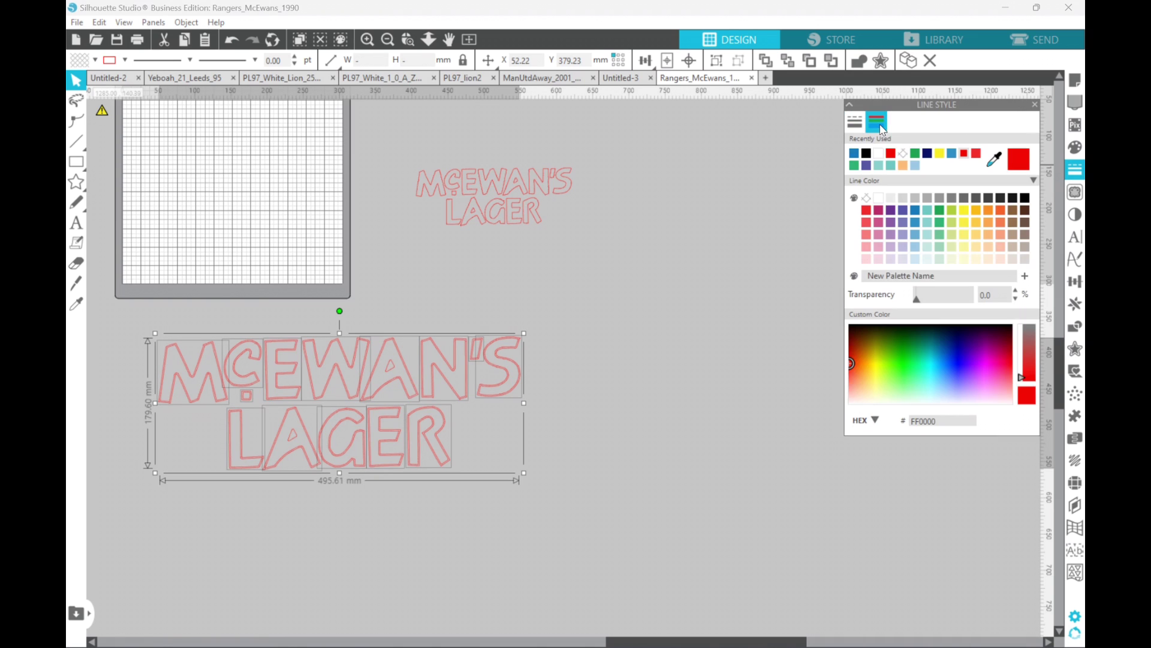
click(855, 156)
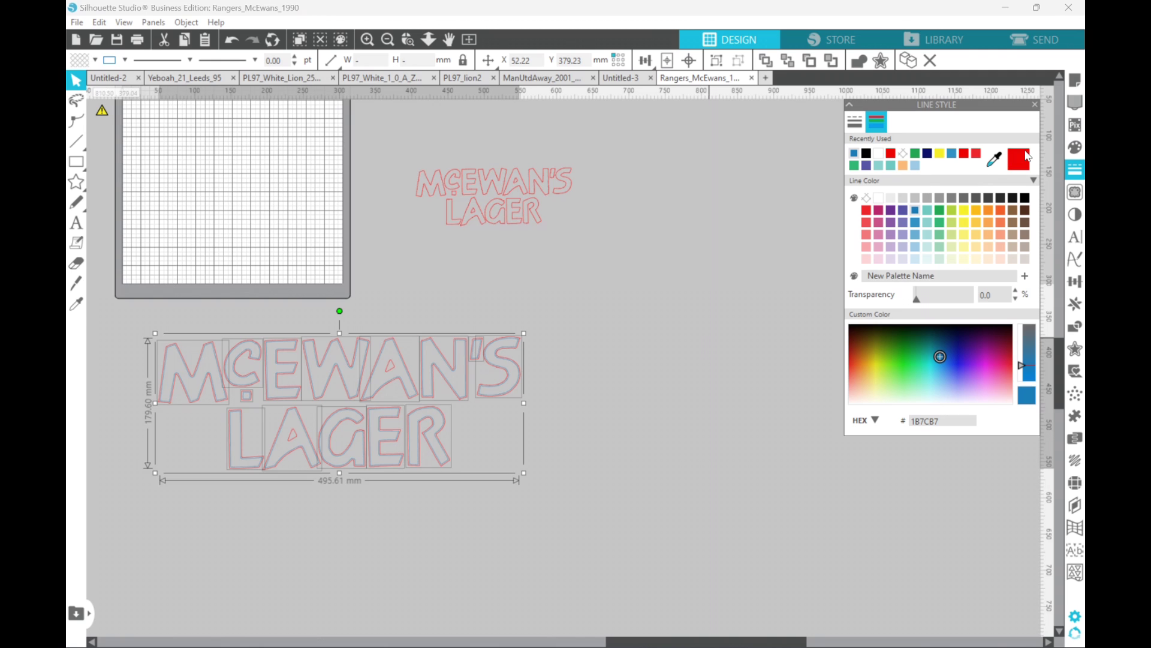
click(1075, 349)
click(734, 357)
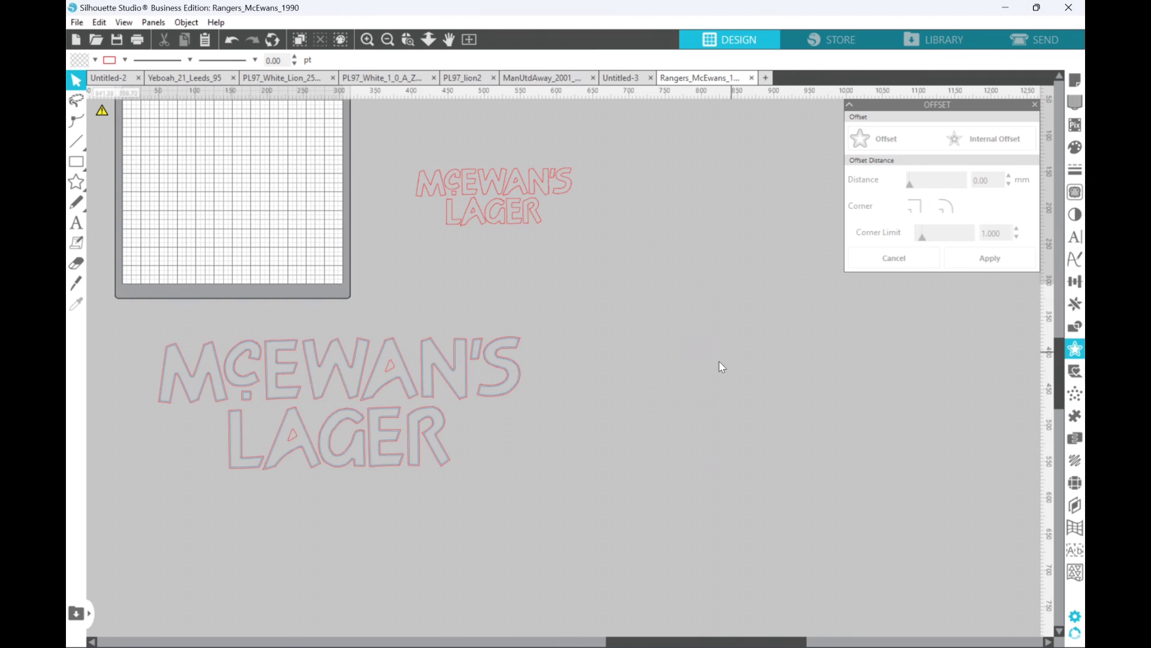
Select the McEwan's Lager lettering group and ungroup it into separate letter shapes.
click(367, 39)
drag(757, 643, 591, 645)
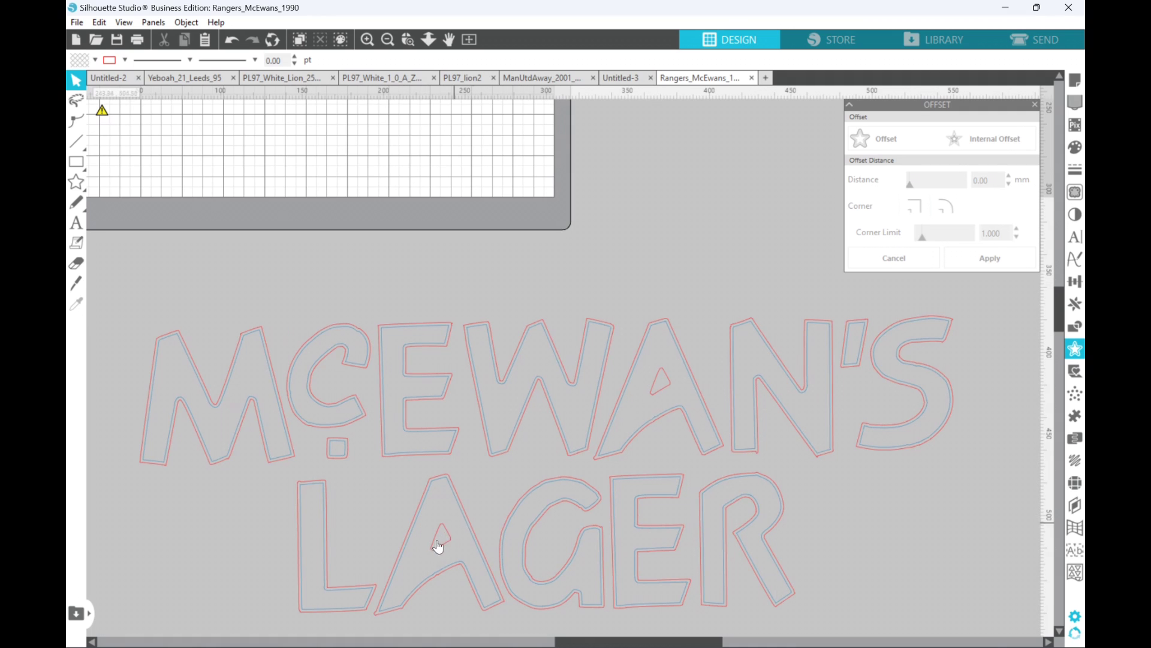
click(656, 379)
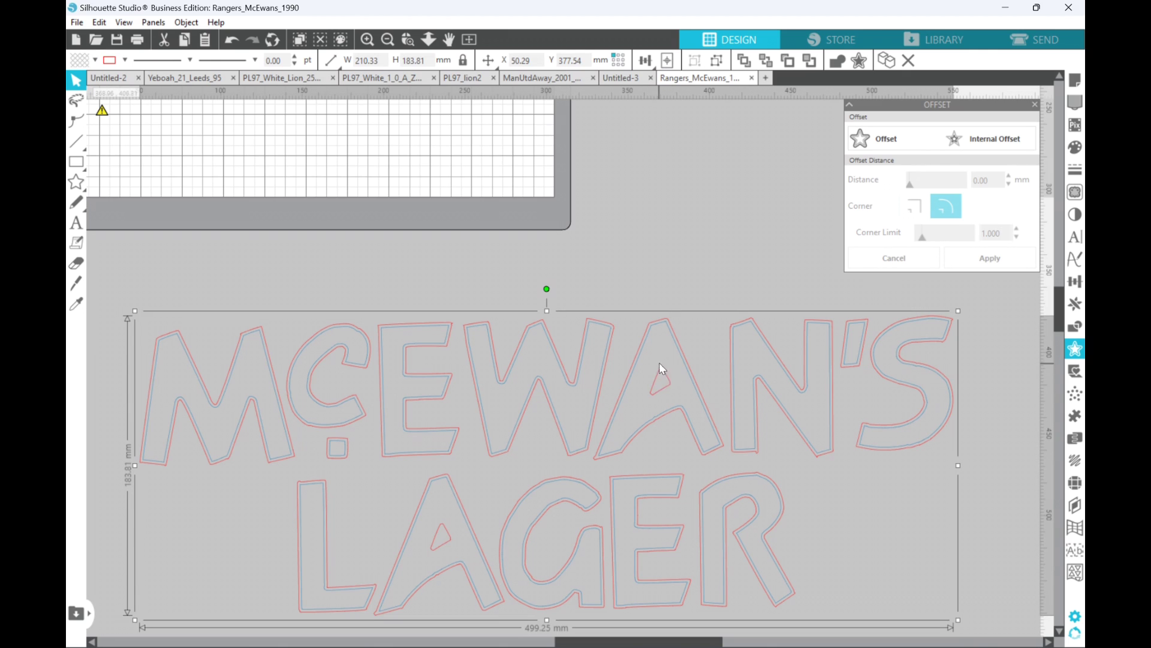
right_click(662, 397)
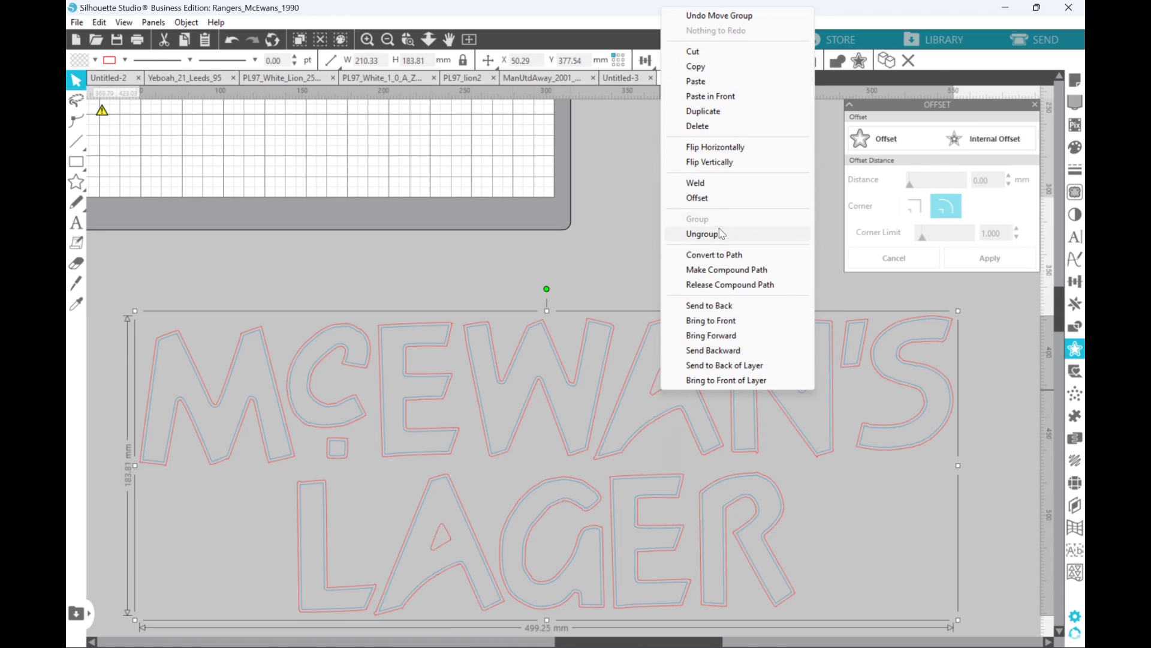
click(703, 233)
click(664, 258)
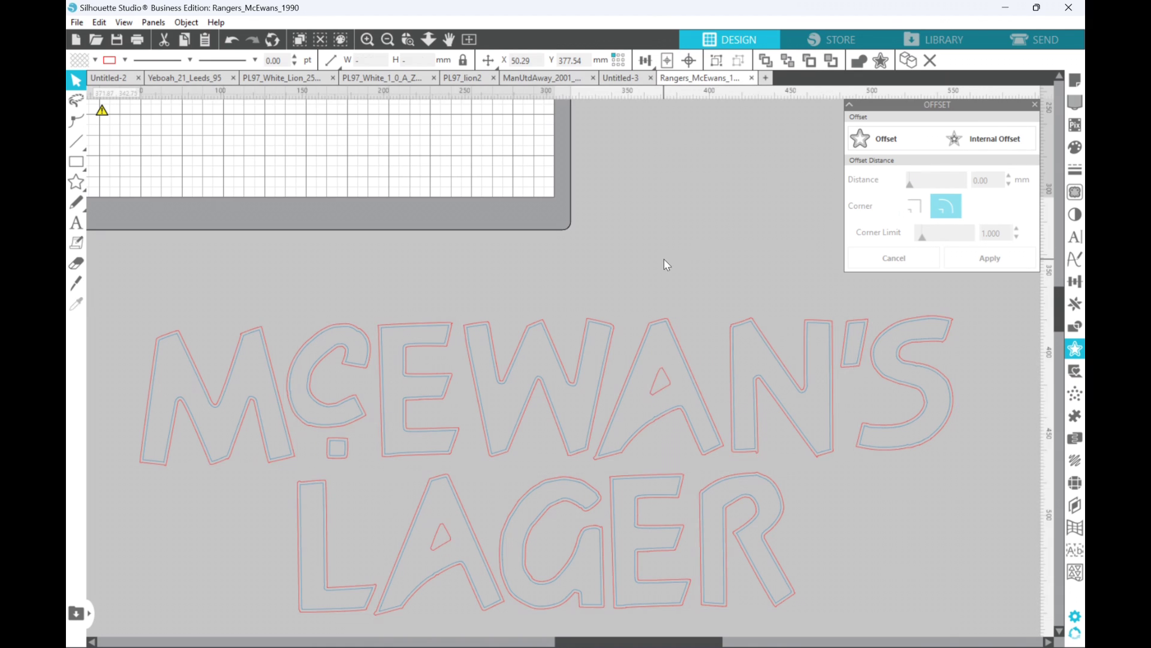
Add a square-cornered 1.70 mm offset to the inner triangle of the A in McEWAN'S.
click(665, 374)
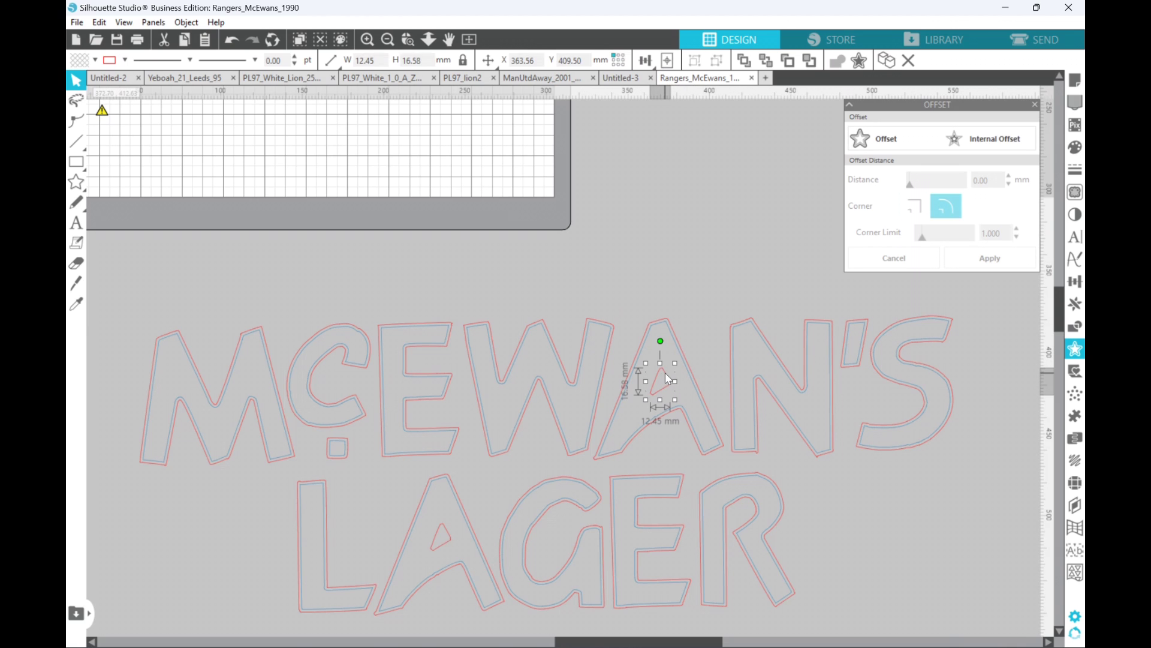
click(892, 143)
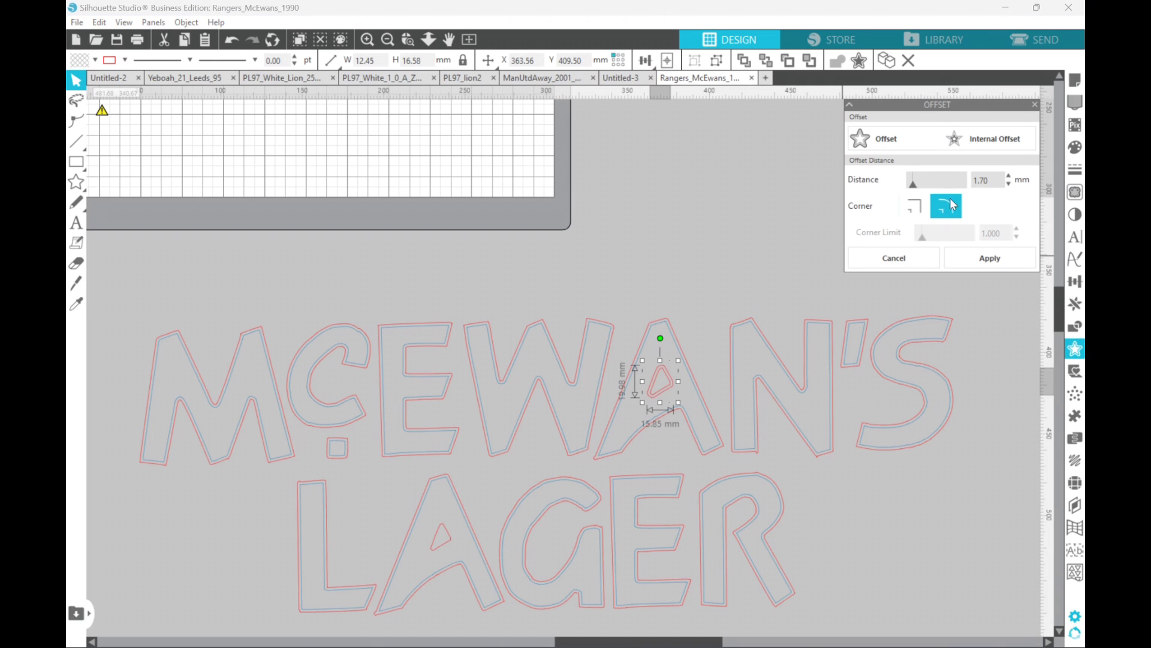
click(921, 210)
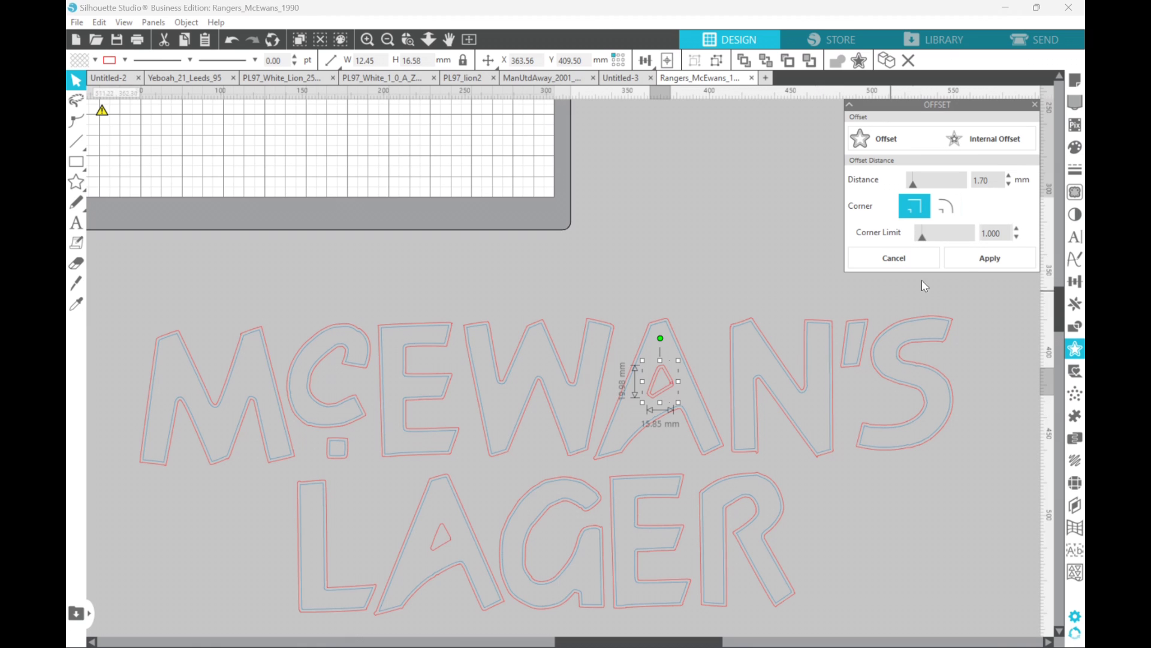
click(977, 261)
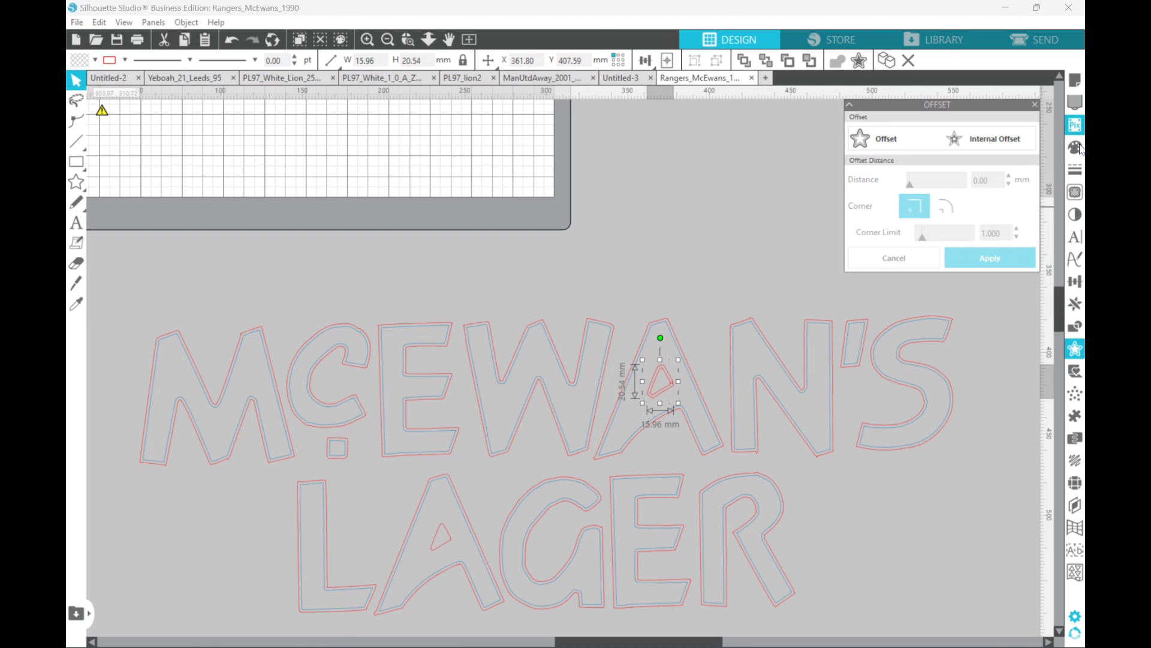
click(1078, 172)
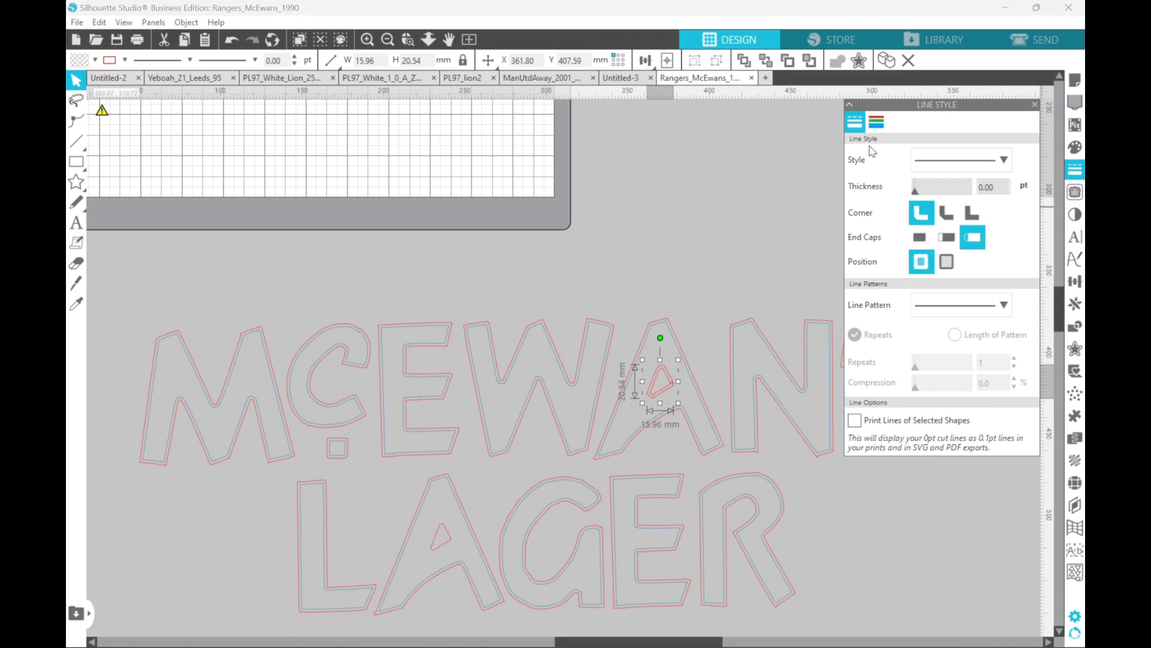
click(877, 123)
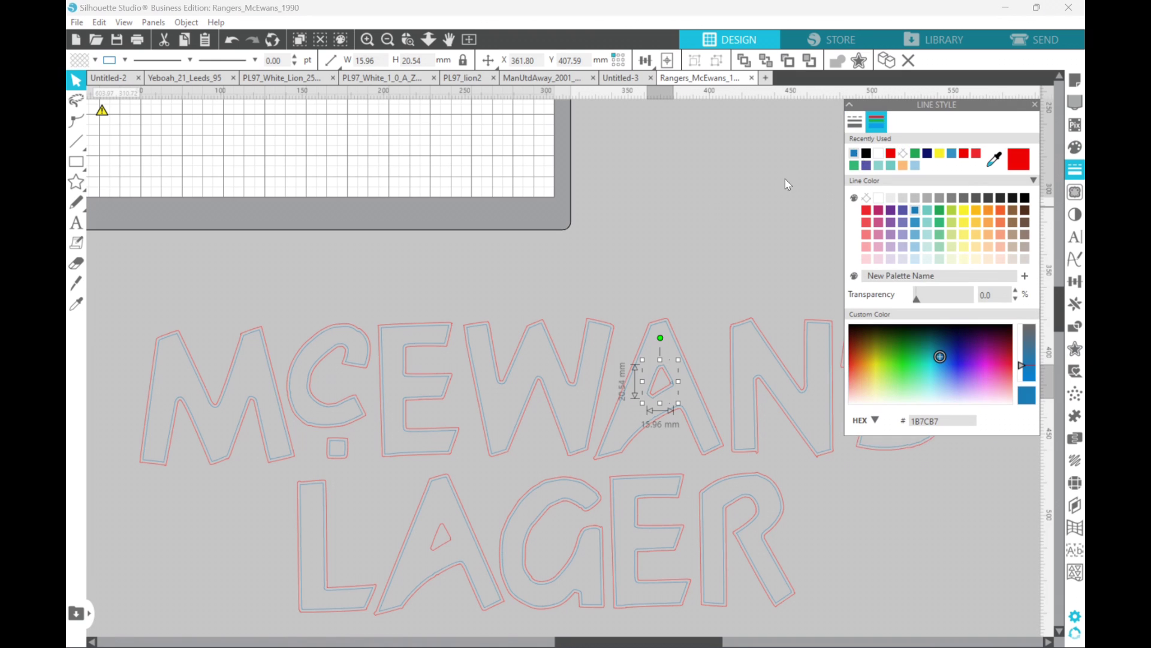
click(681, 224)
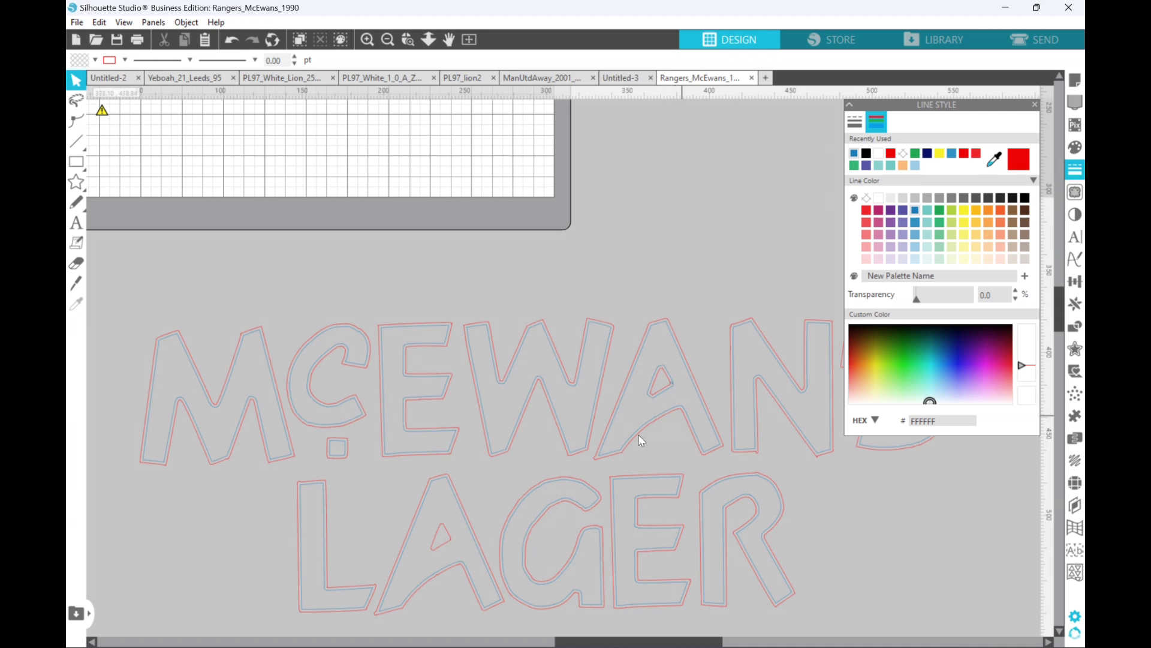
Give the inner triangle of LAGER's A the same square-cornered 1.70 mm offset.
click(445, 528)
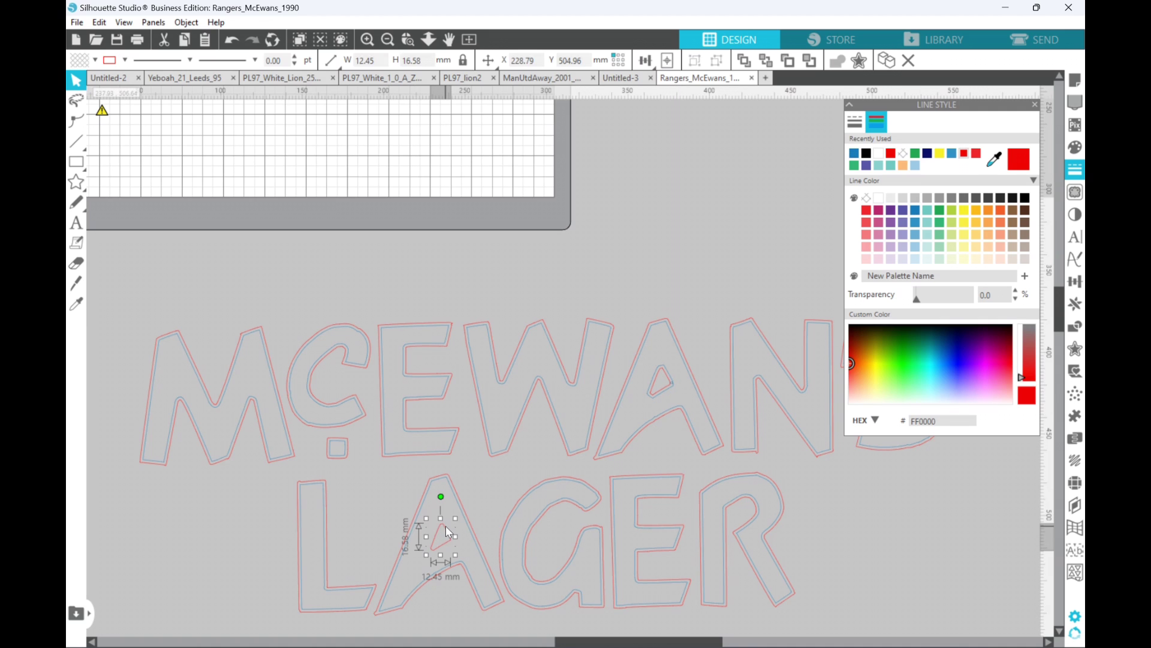
click(1075, 349)
click(894, 144)
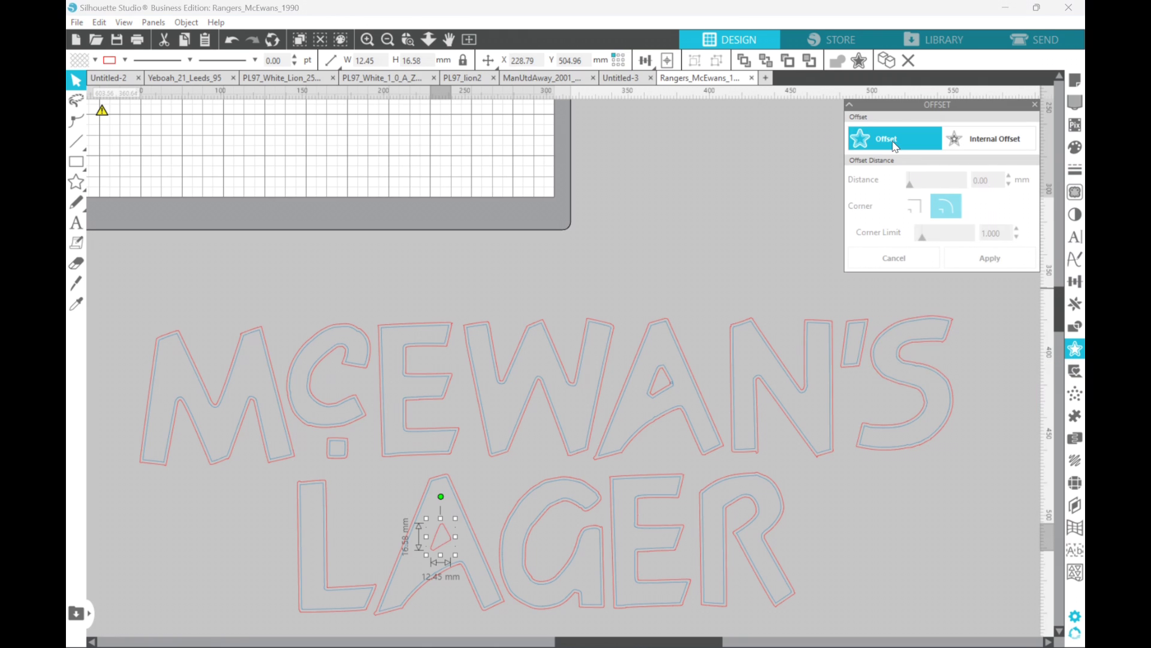
click(914, 204)
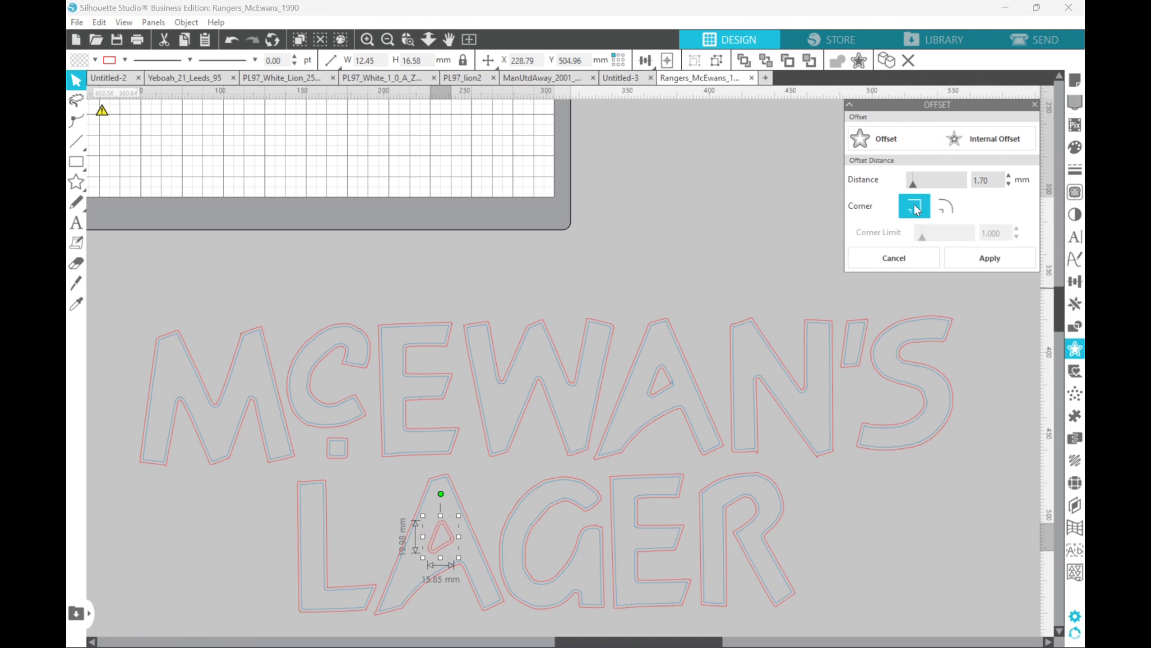
click(1074, 171)
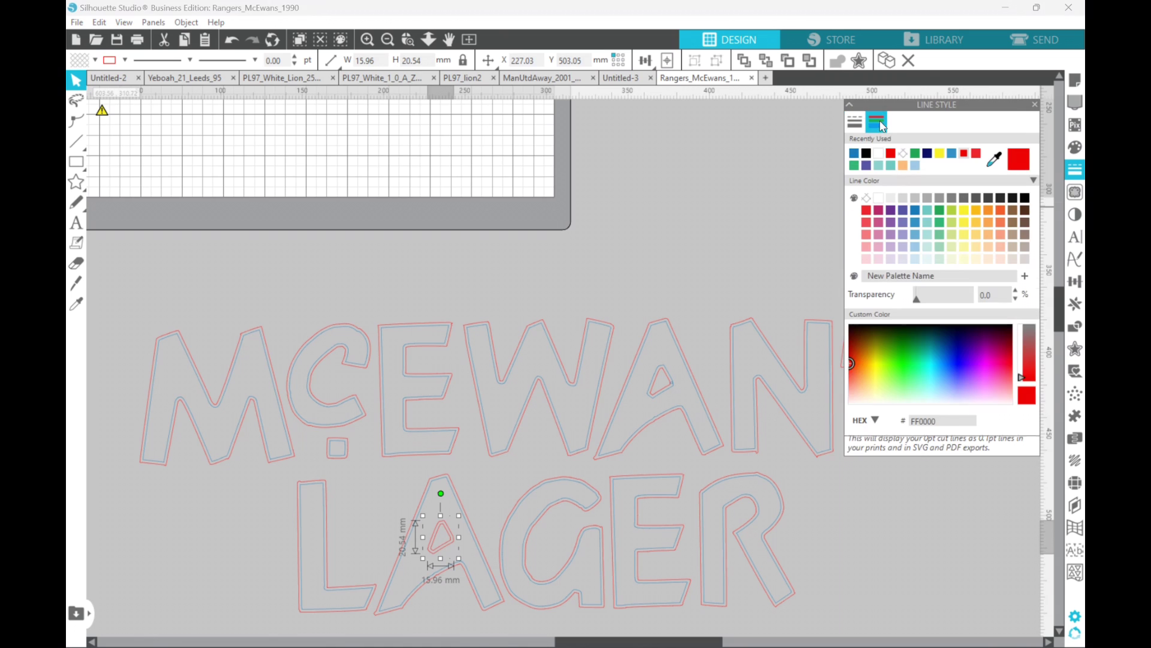
click(718, 215)
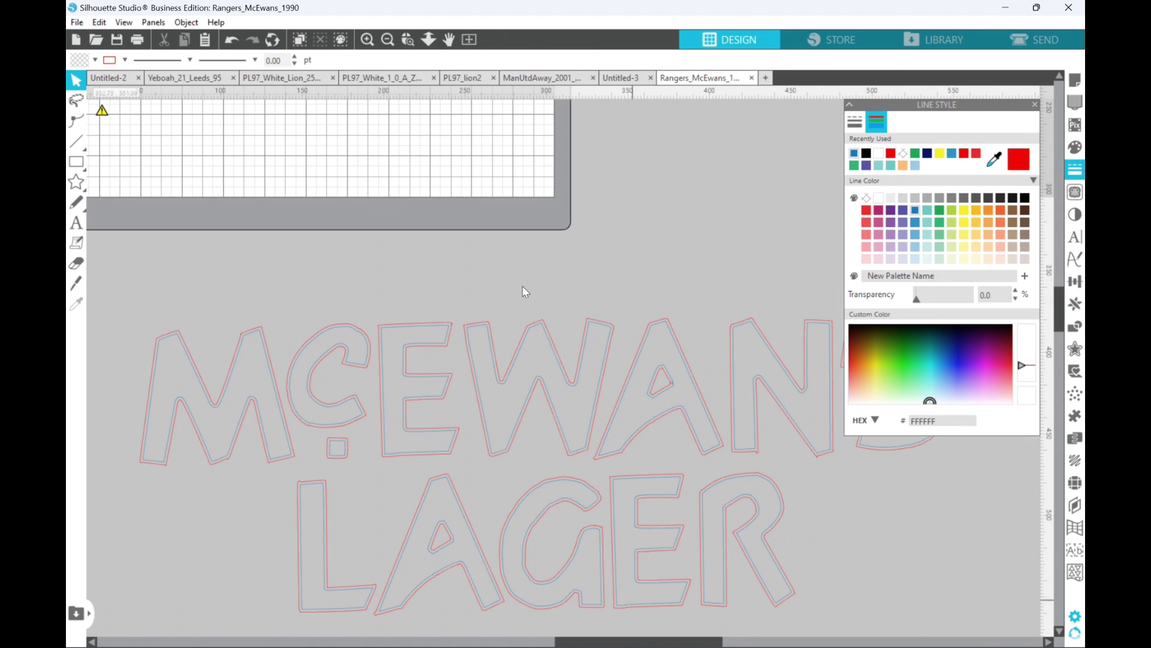
Duplicate all the outlined McEwan's Lager lettering with Ctrl+D and drag the copy below.
scroll(535, 324, down, 2)
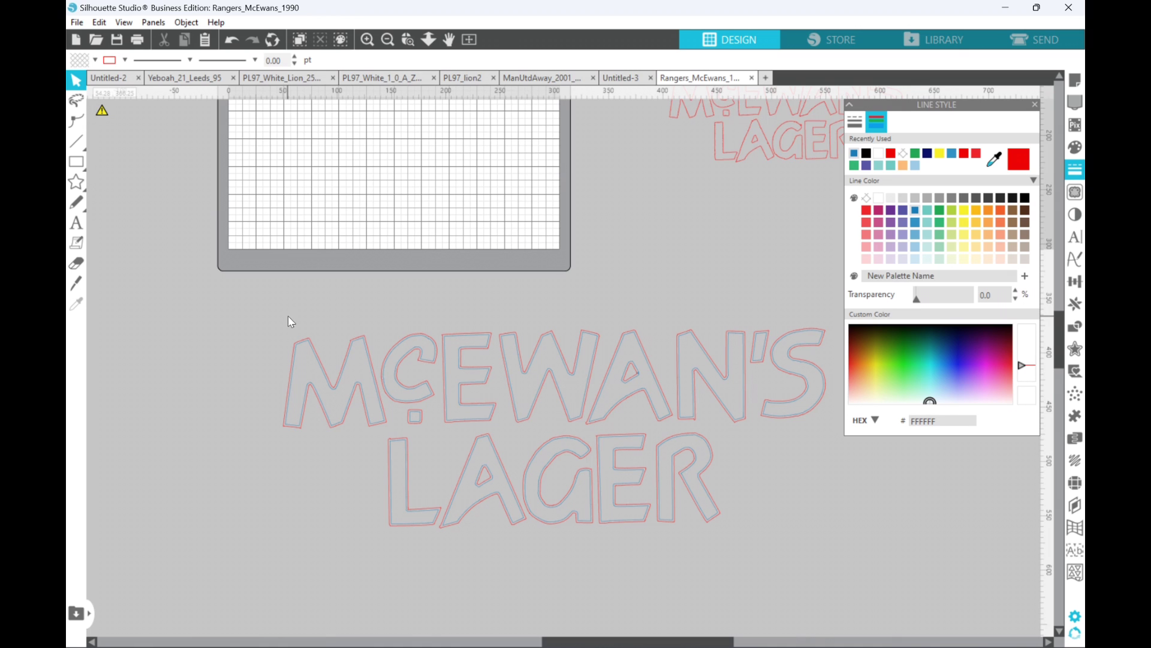
drag(258, 304, 831, 532)
key(i)
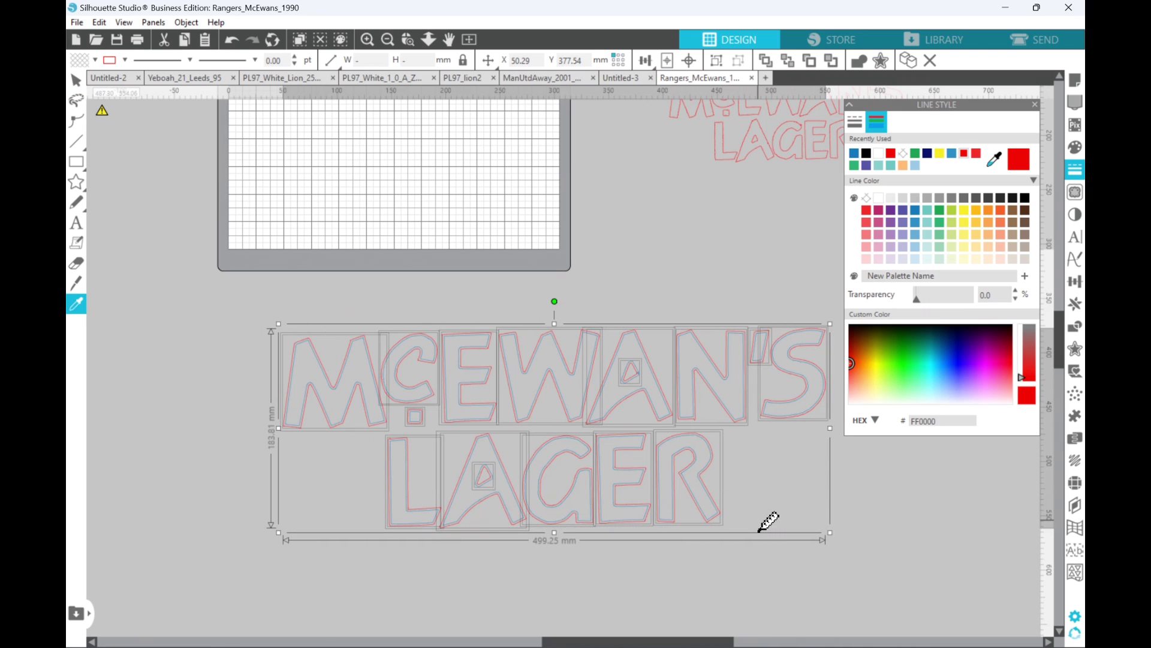
key(ctrl+d)
mouse_move(742, 552)
mouse_down()
mouse_move(728, 646)
mouse_move(726, 550)
mouse_up()
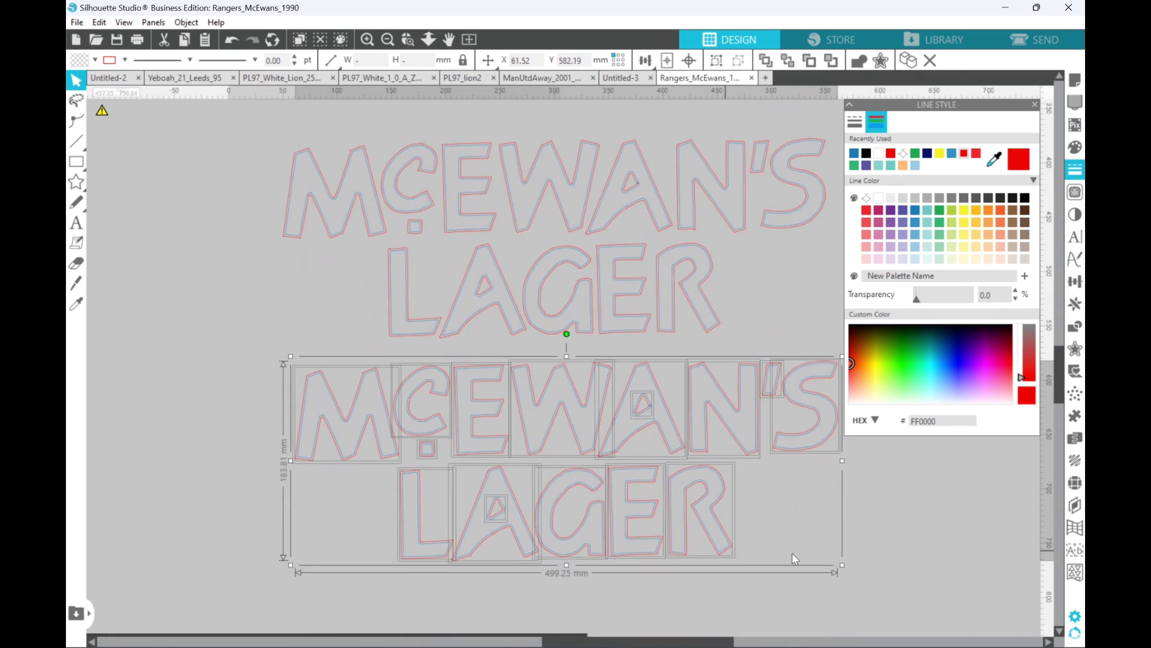
Check shapes in the upper lettering, deleting and then restoring the A's inner triangle.
click(892, 536)
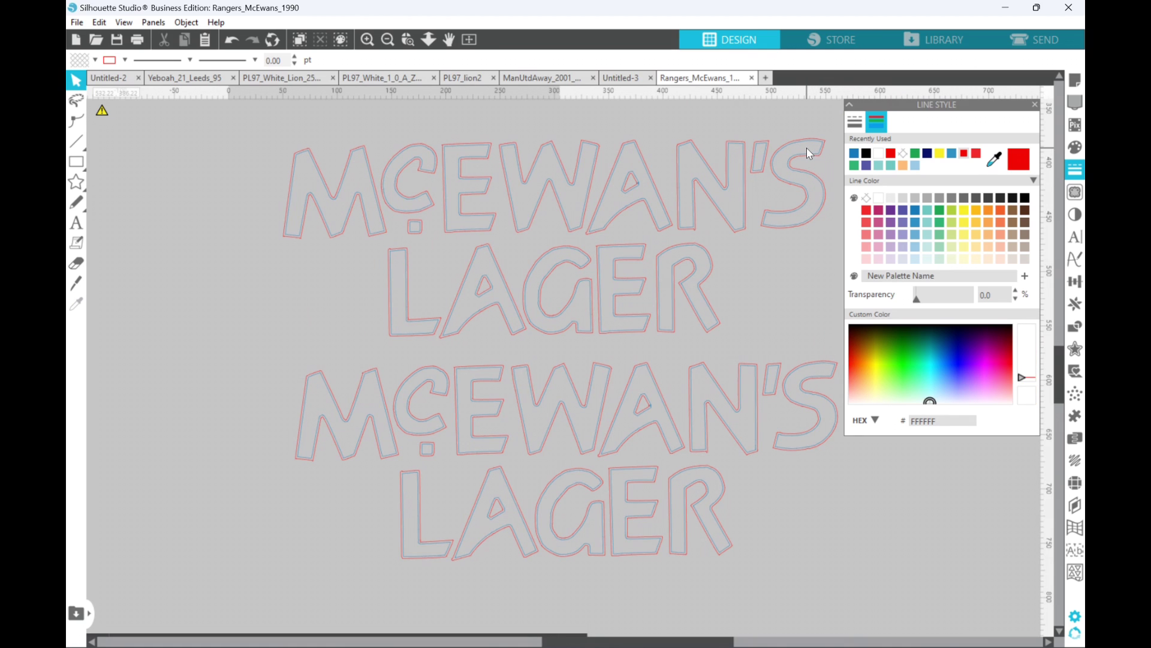
click(813, 152)
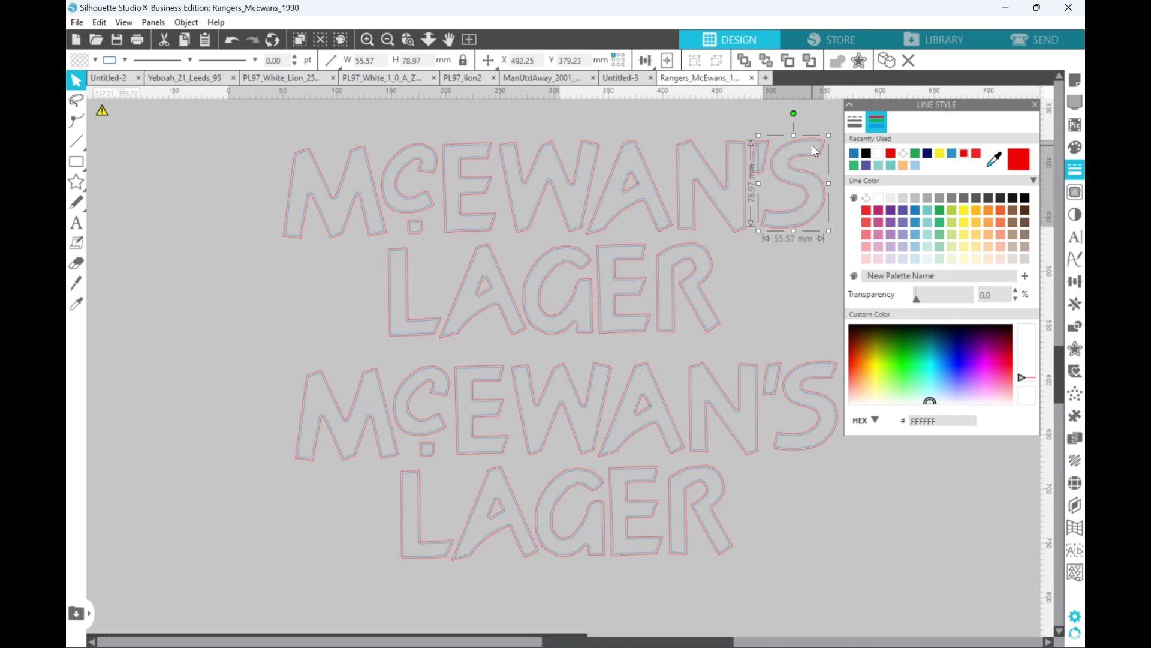
click(812, 145)
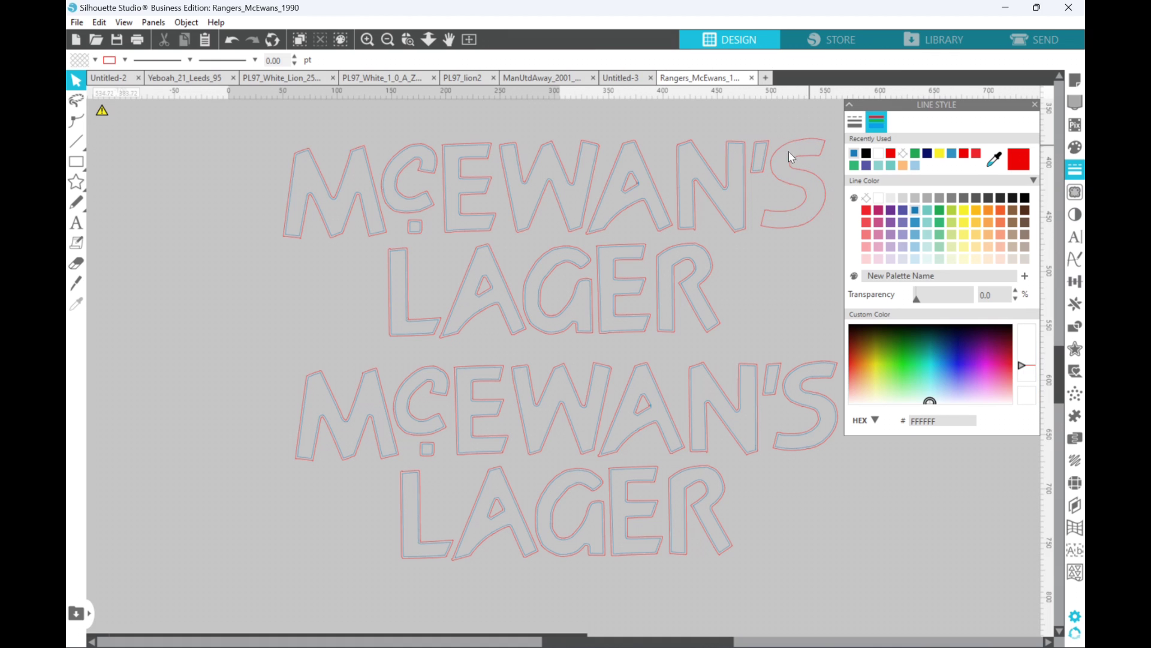
click(731, 171)
click(674, 169)
click(639, 169)
key(Delete)
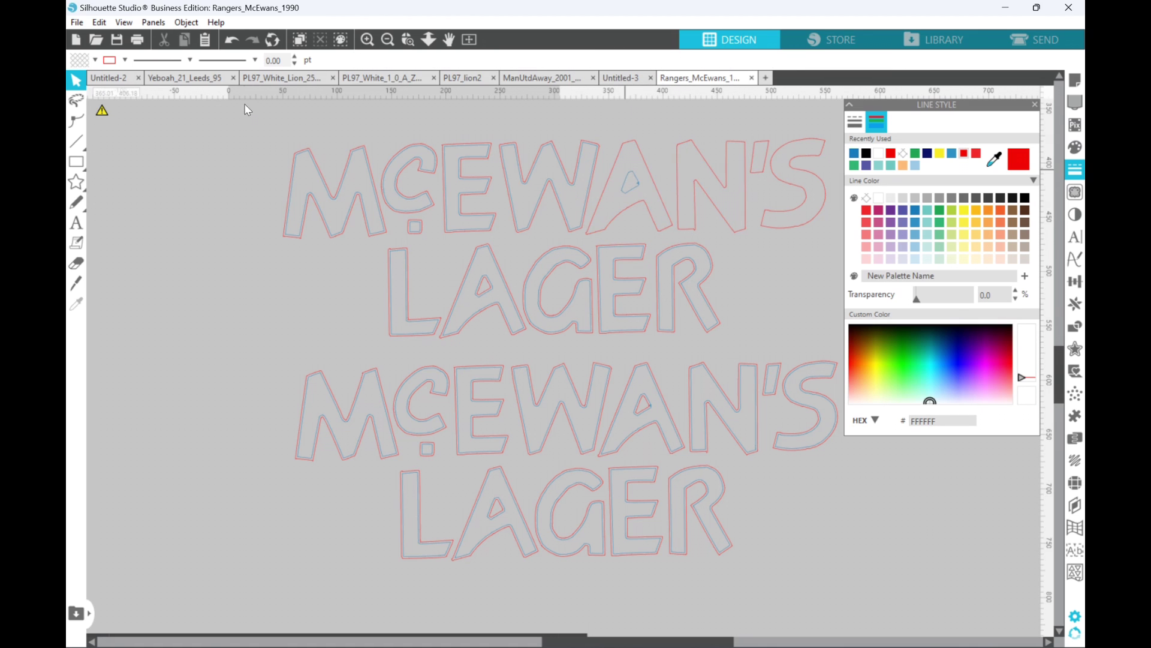
click(232, 40)
click(646, 186)
click(626, 195)
click(626, 195)
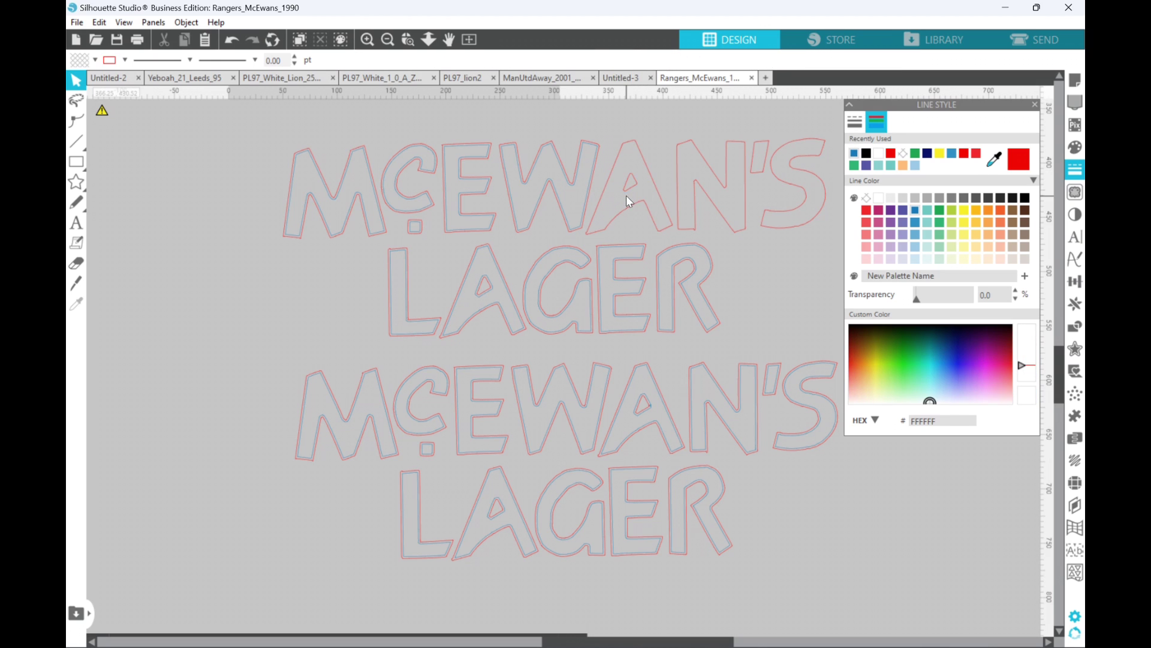
click(570, 191)
click(570, 191)
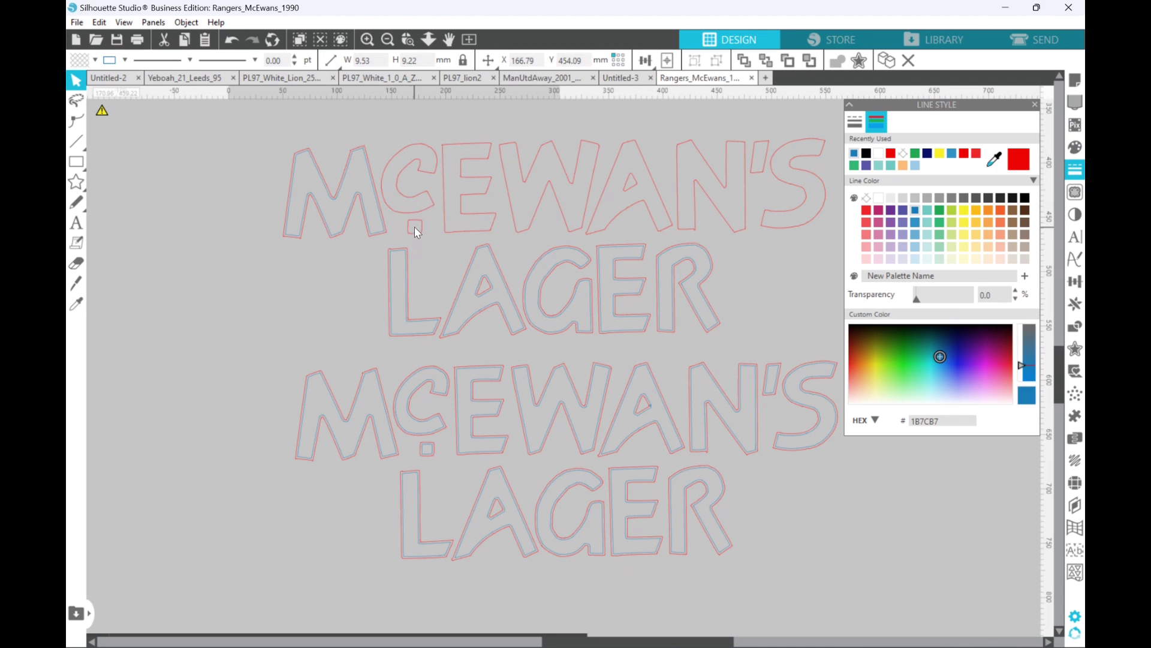
Delete the blue inner lines from the upper M, A, G, E and R.
click(354, 180)
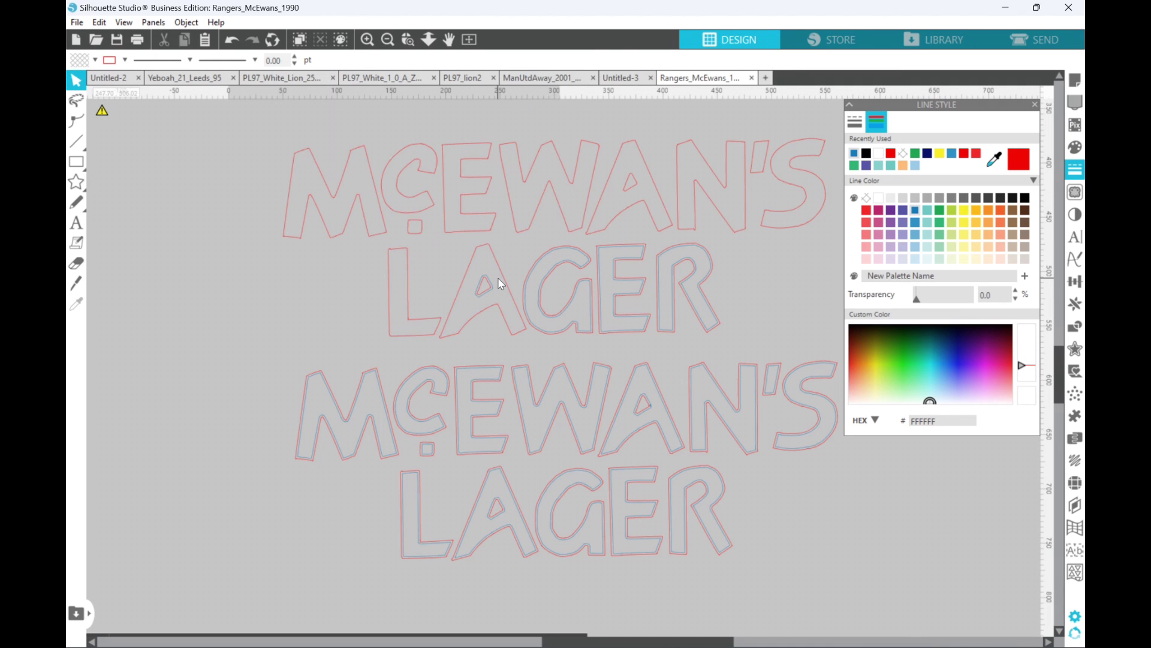
click(493, 276)
key(Delete)
click(552, 259)
key(Delete)
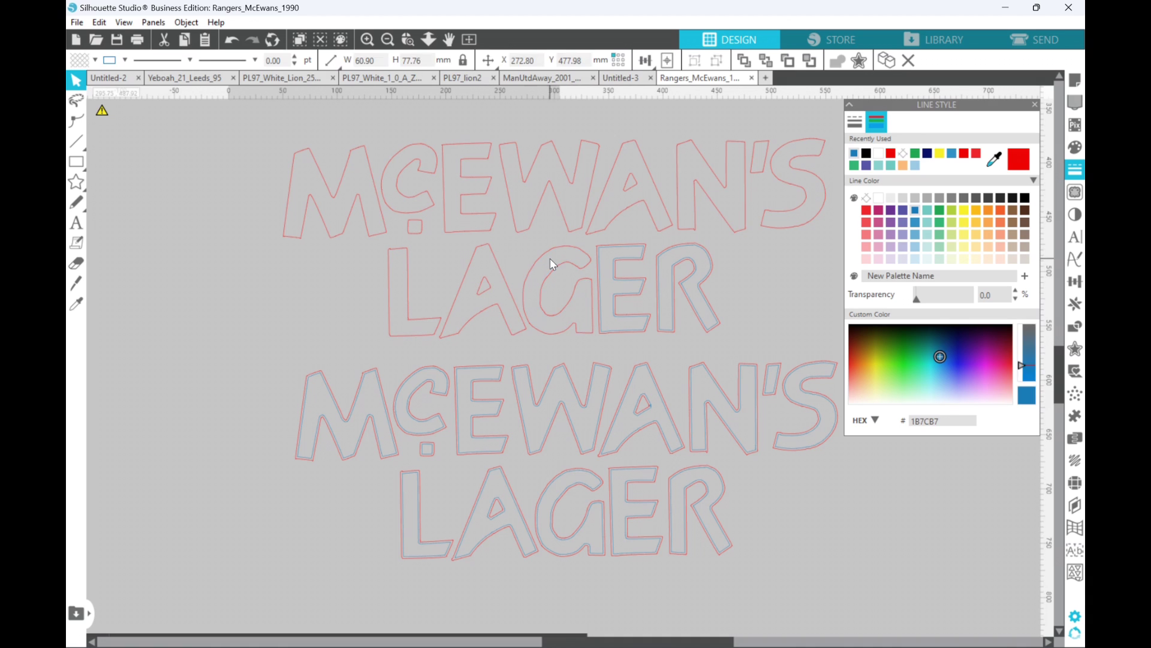
click(609, 282)
key(Delete)
click(668, 283)
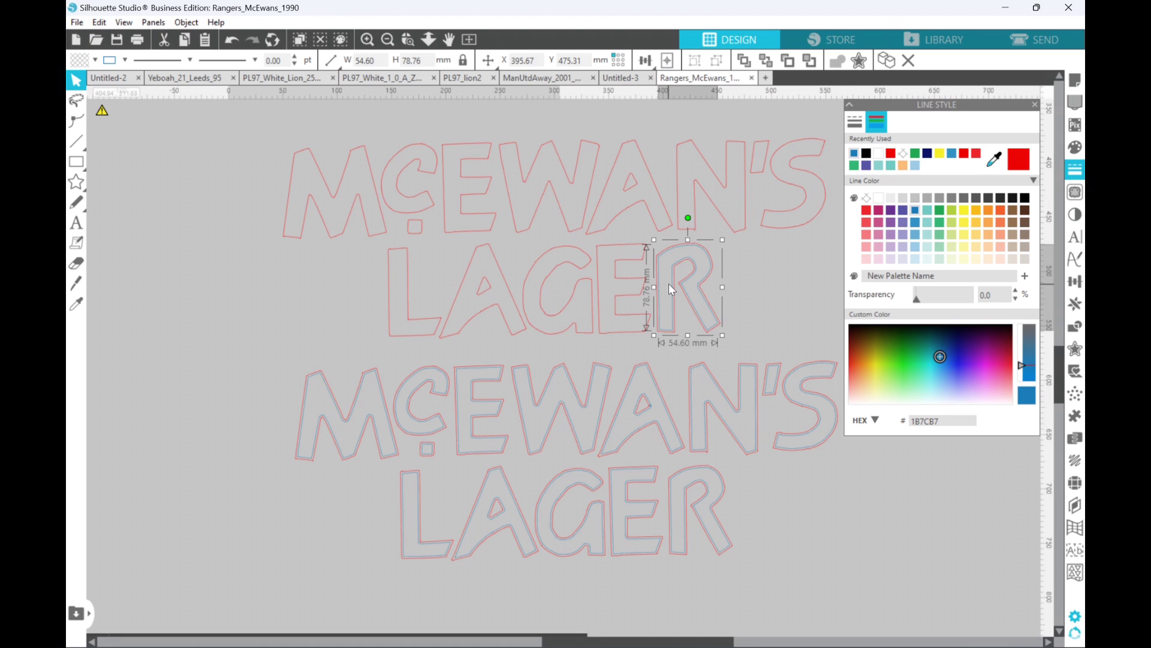
key(Delete)
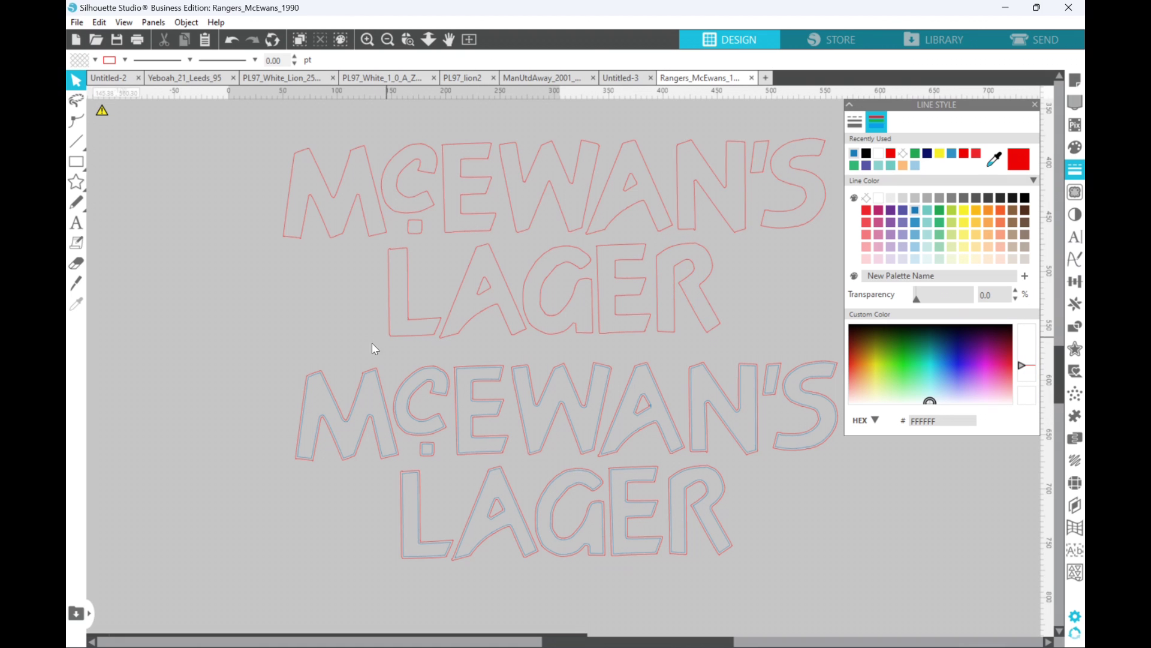
Delete the lower copy's red M outline and select its red C outline.
click(377, 359)
key(Delete)
click(433, 361)
Delete the lower C's red outline, then remove the mixed blue-and-red lettering copy.
key(Delete)
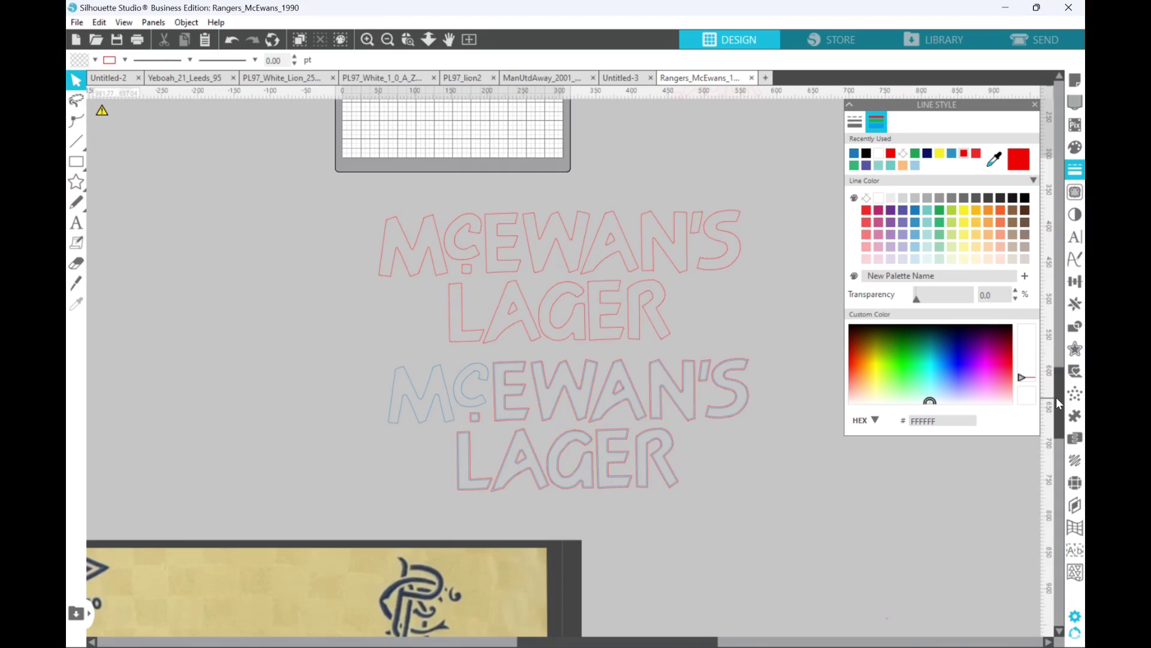
drag(1056, 400, 1056, 460)
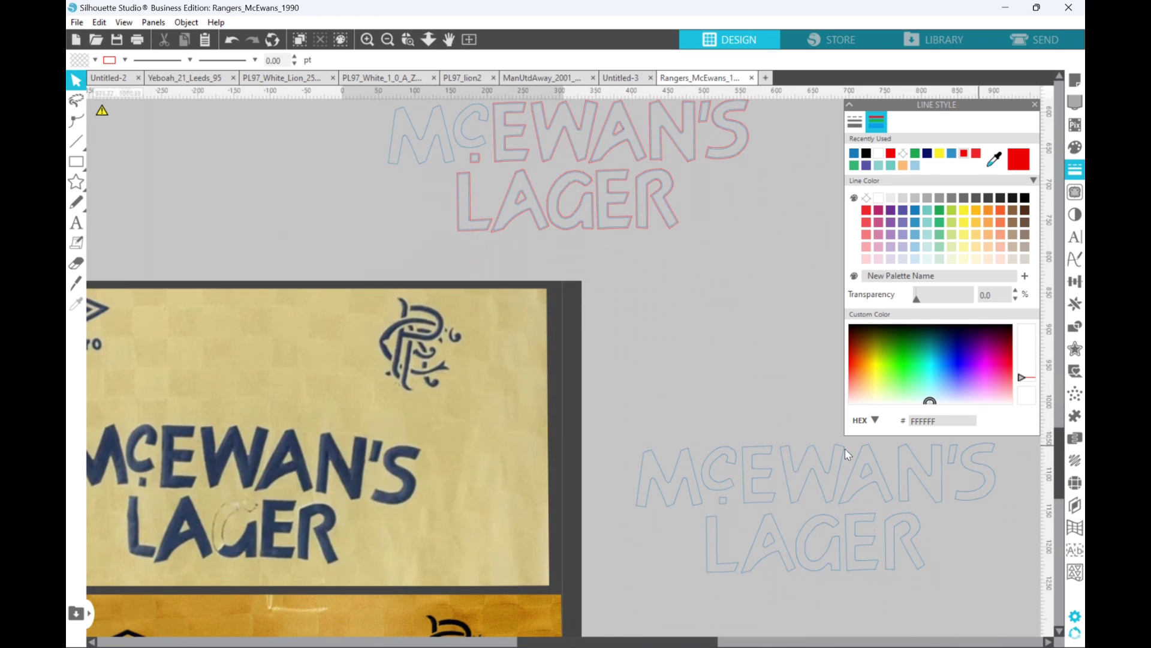
drag(620, 429, 983, 568)
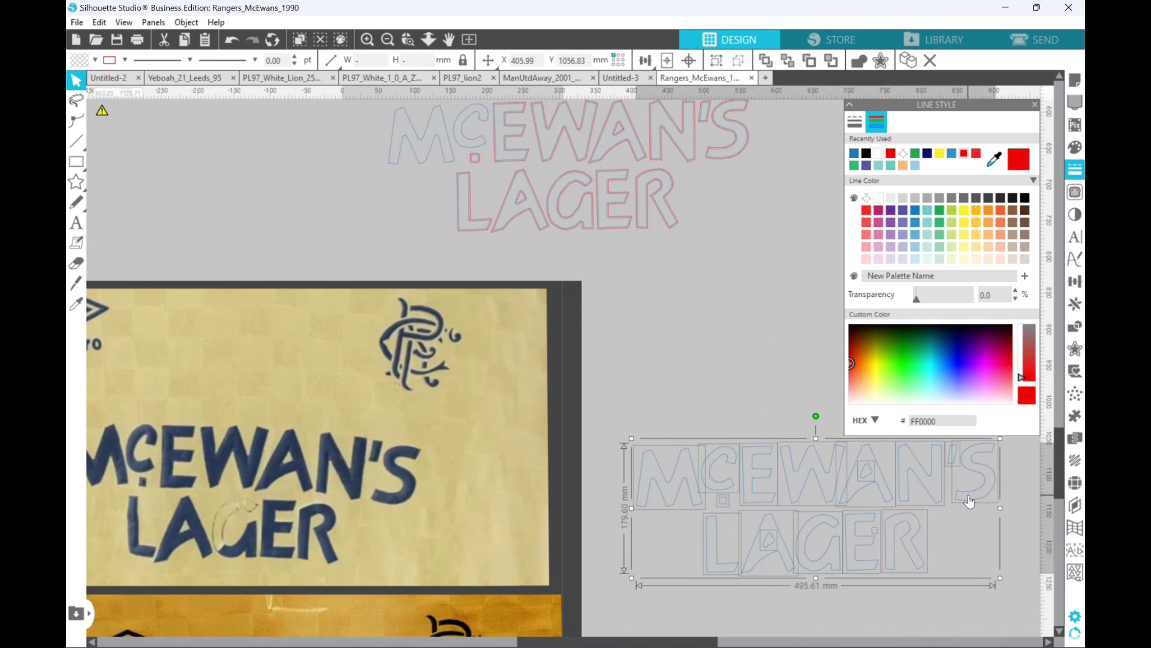
drag(970, 501, 590, 243)
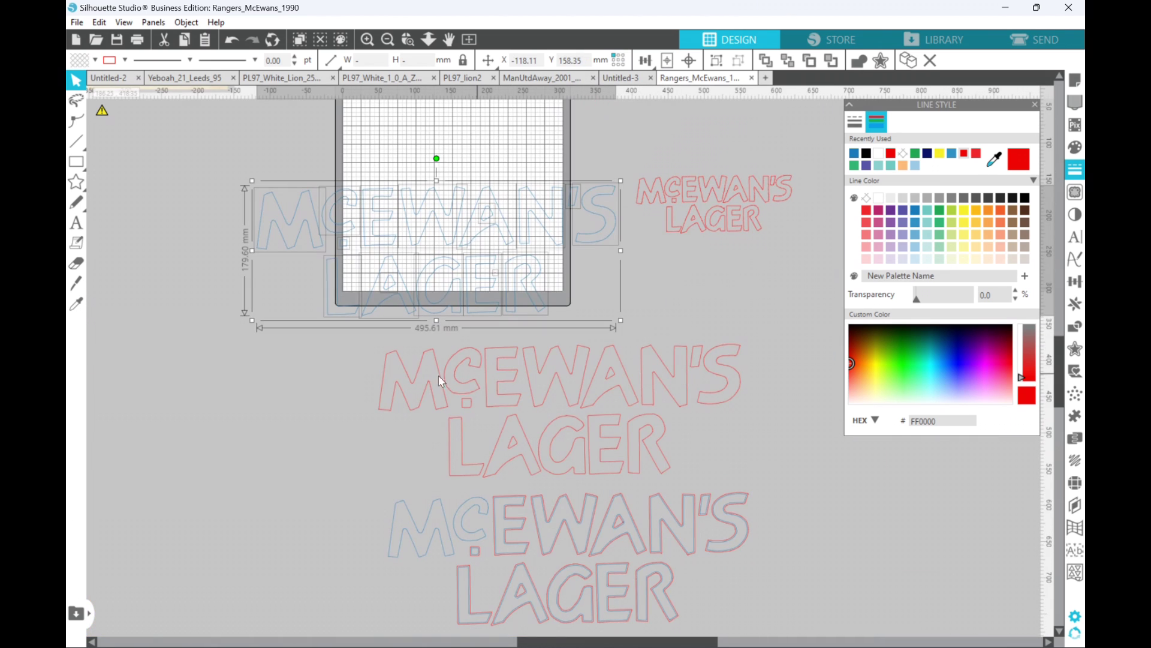
drag(335, 352, 694, 479)
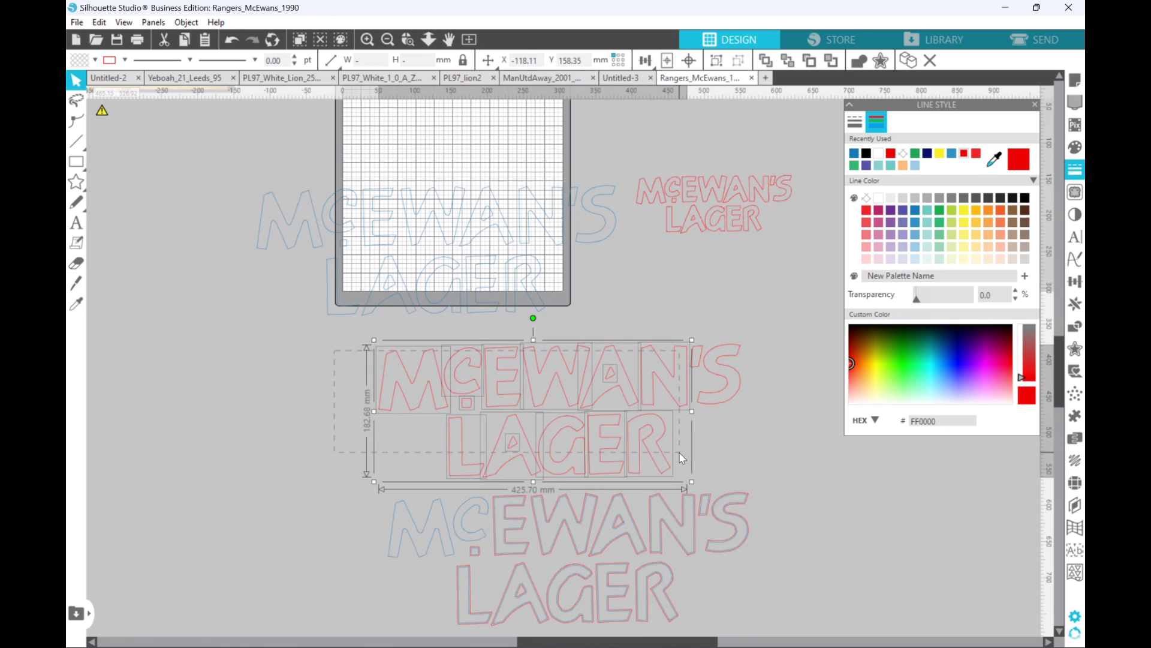
click(639, 150)
drag(690, 178, 1045, 635)
drag(243, 443, 618, 556)
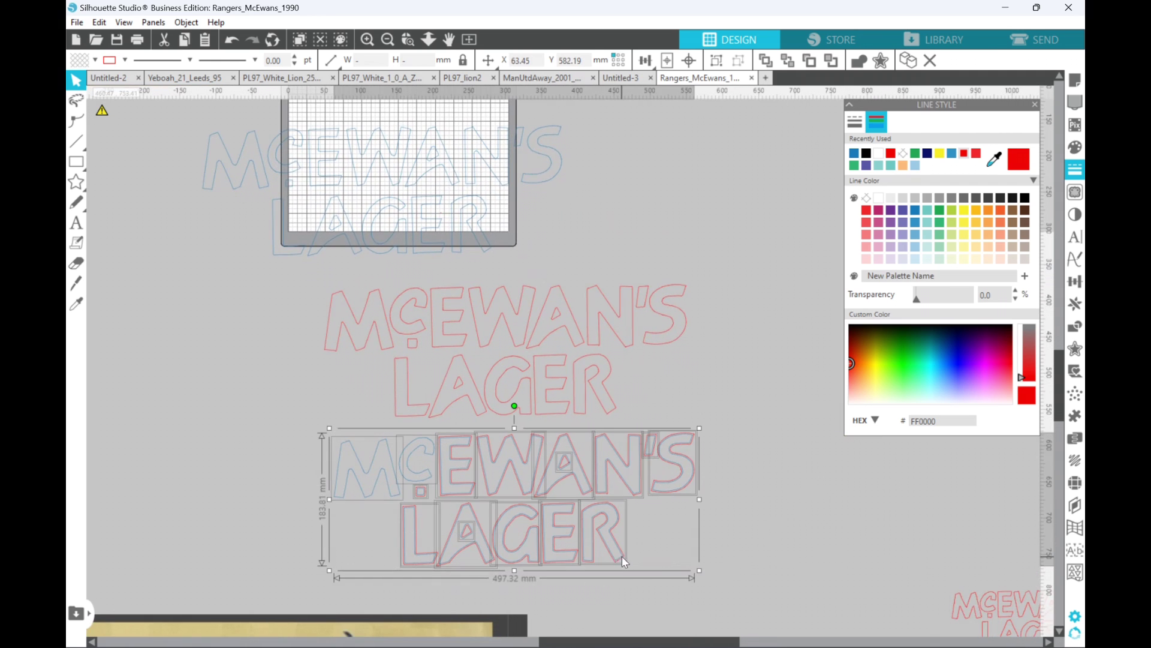
key(Delete)
Place the blue lettering over the red one, nudge it right and down, and select both.
scroll(184, 183, up, 3)
drag(182, 185, 576, 307)
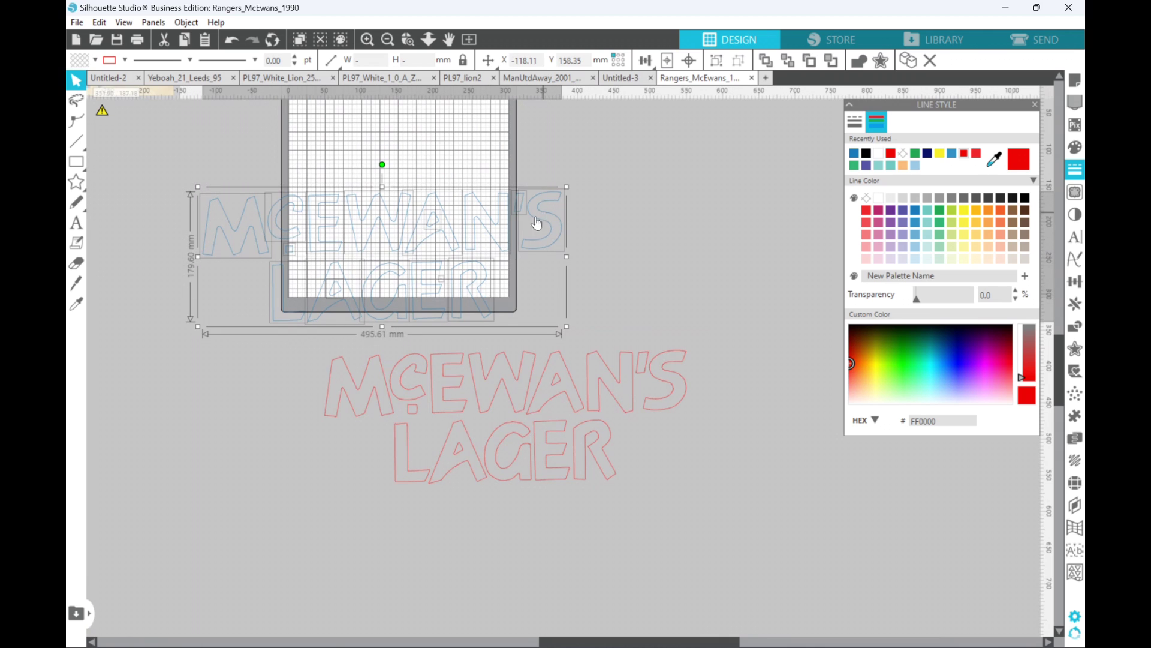
drag(542, 251, 664, 403)
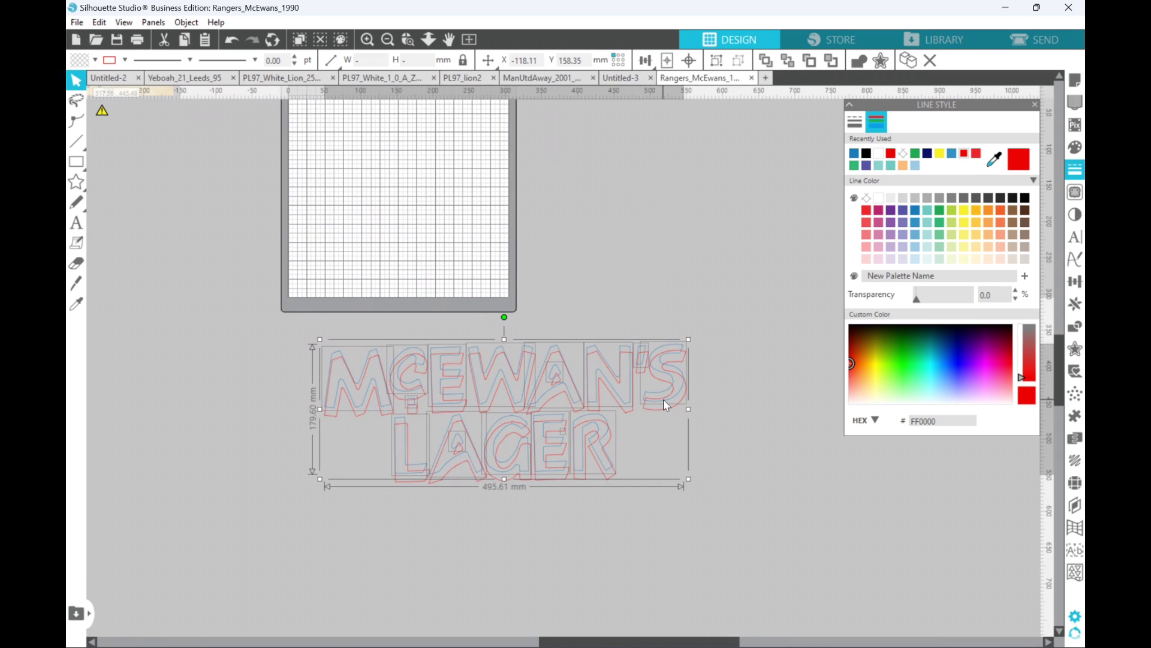
key(Right)
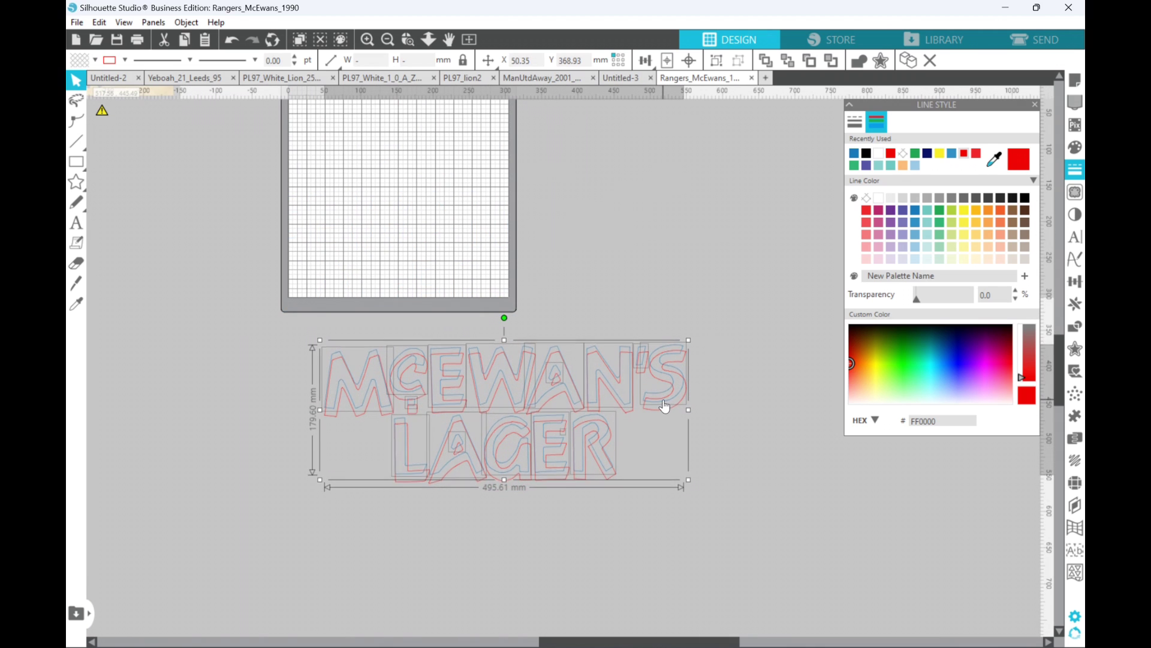
key(Down)
key(Down)
key(Down)
key(Down)
key(Down)
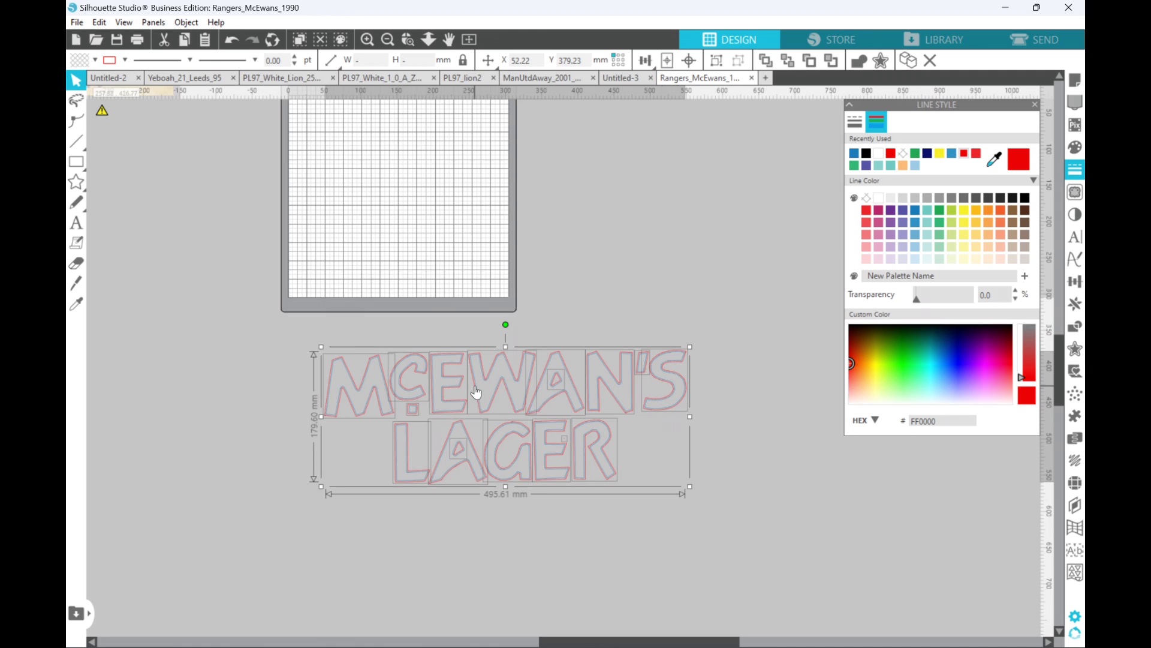
click(275, 335)
drag(275, 334, 708, 506)
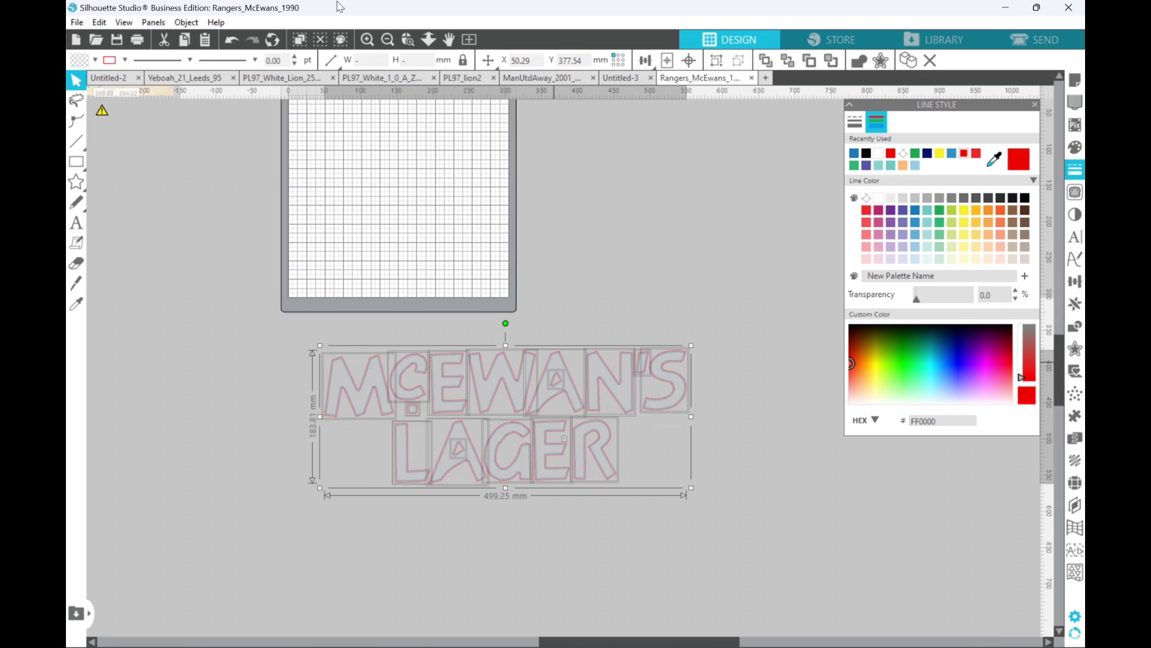
Enlarge the two stacked reference shirt photos to the lettering's scale.
click(388, 46)
click(387, 47)
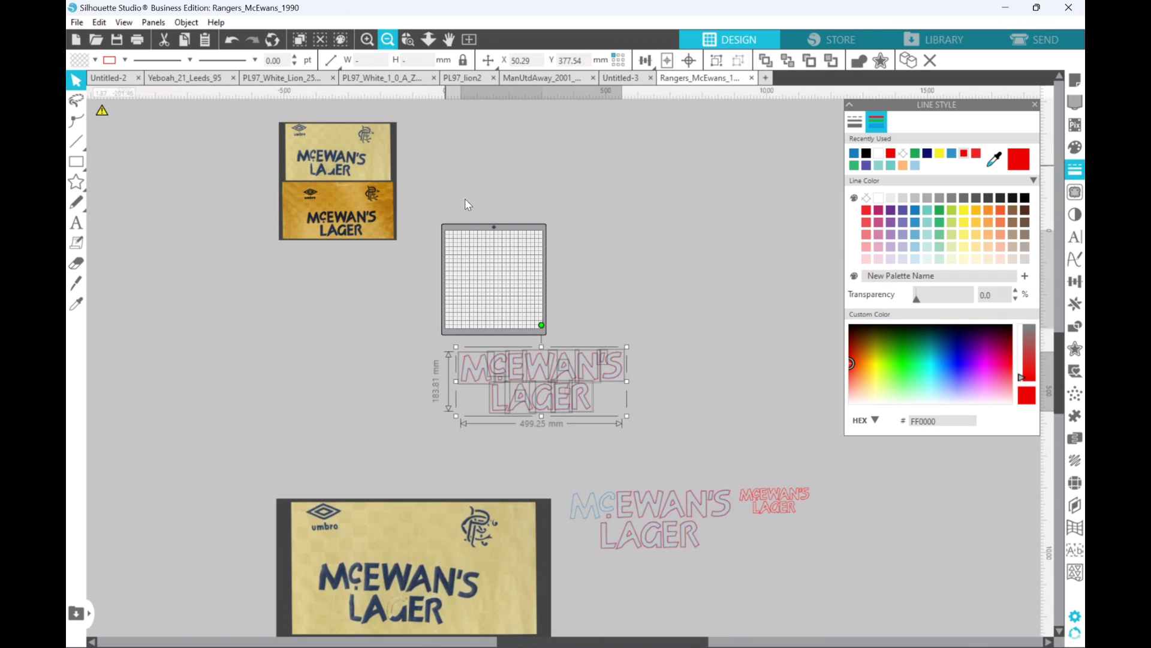
click(359, 210)
drag(401, 246, 511, 363)
drag(377, 304, 302, 293)
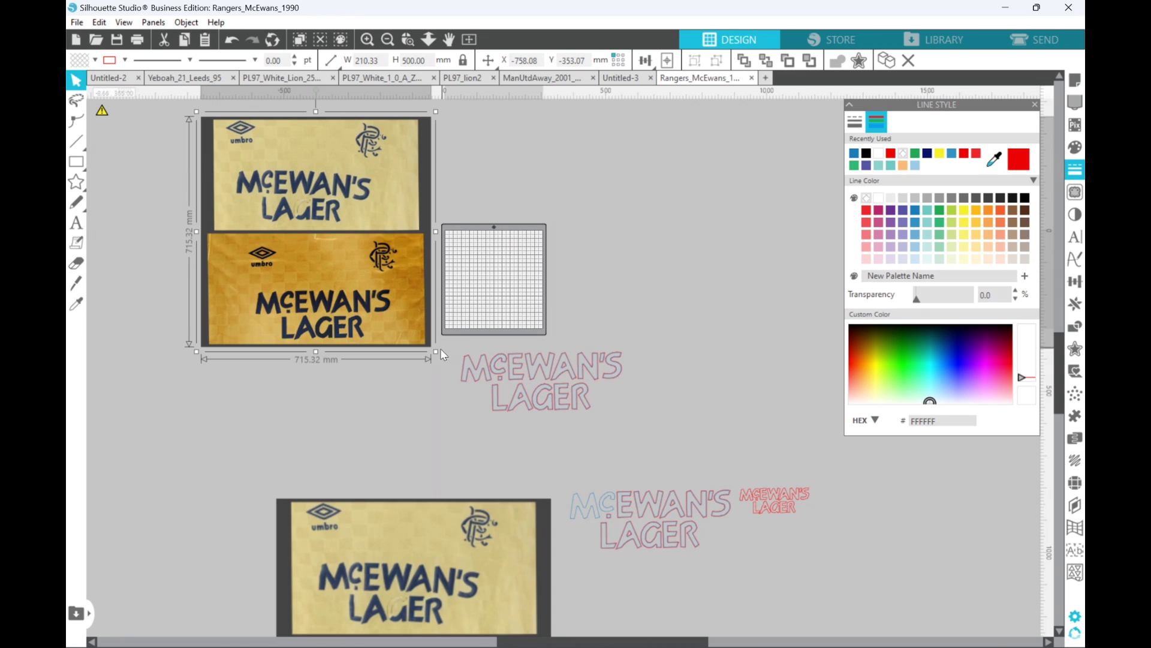
drag(441, 356, 631, 419)
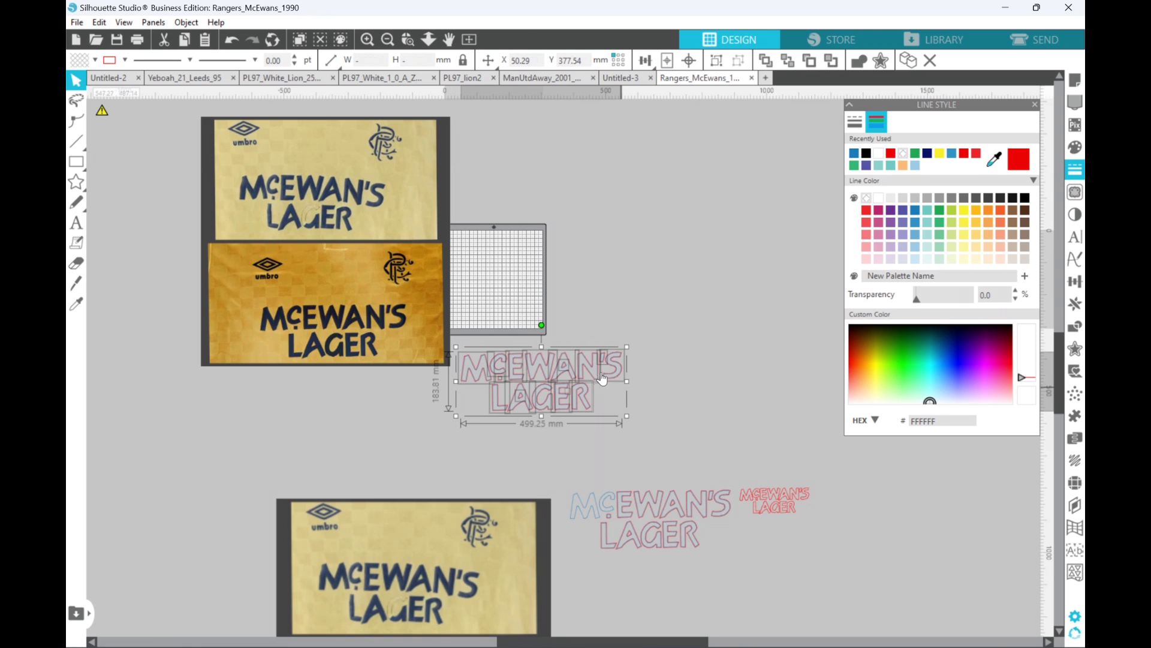
Lay the outline lettering over the lower photo's lettering, with the photo sent to the back.
drag(591, 379, 396, 333)
drag(391, 327, 448, 413)
drag(538, 423, 614, 396)
scroll(108, 451, down, 5)
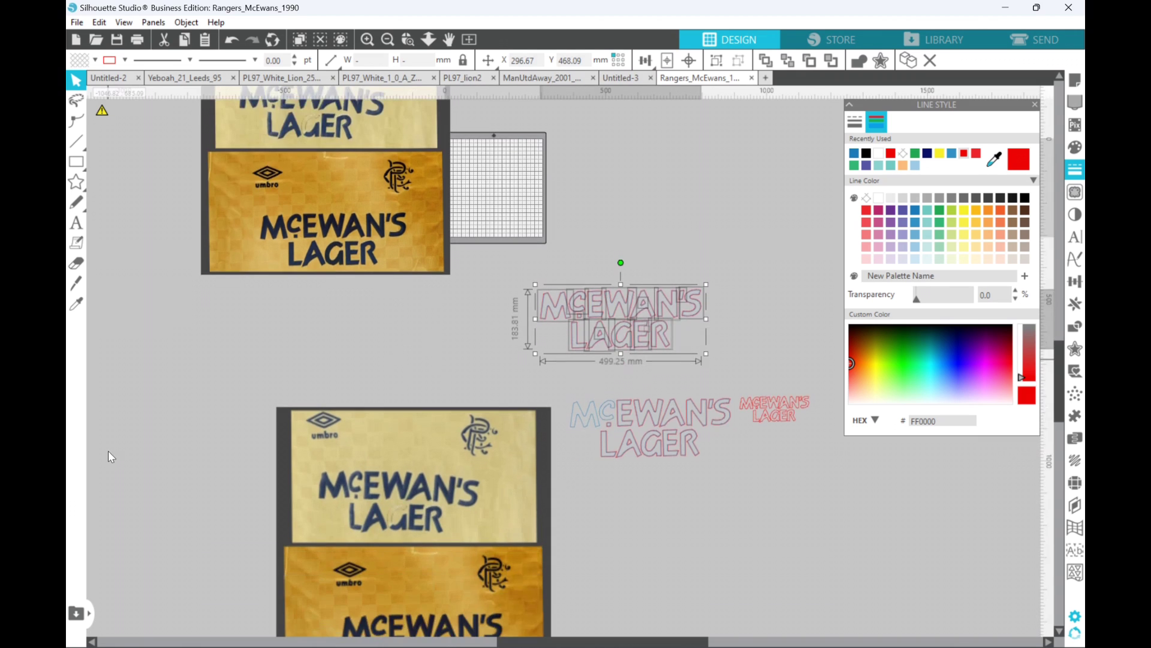
drag(588, 244, 548, 510)
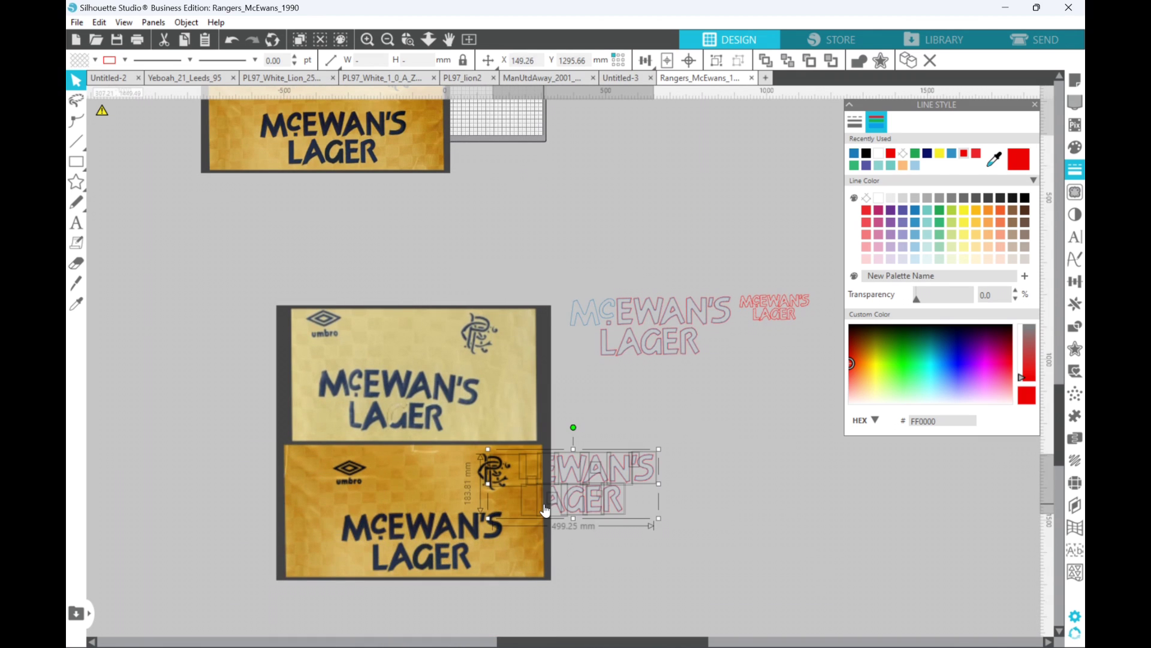
right_click(545, 511)
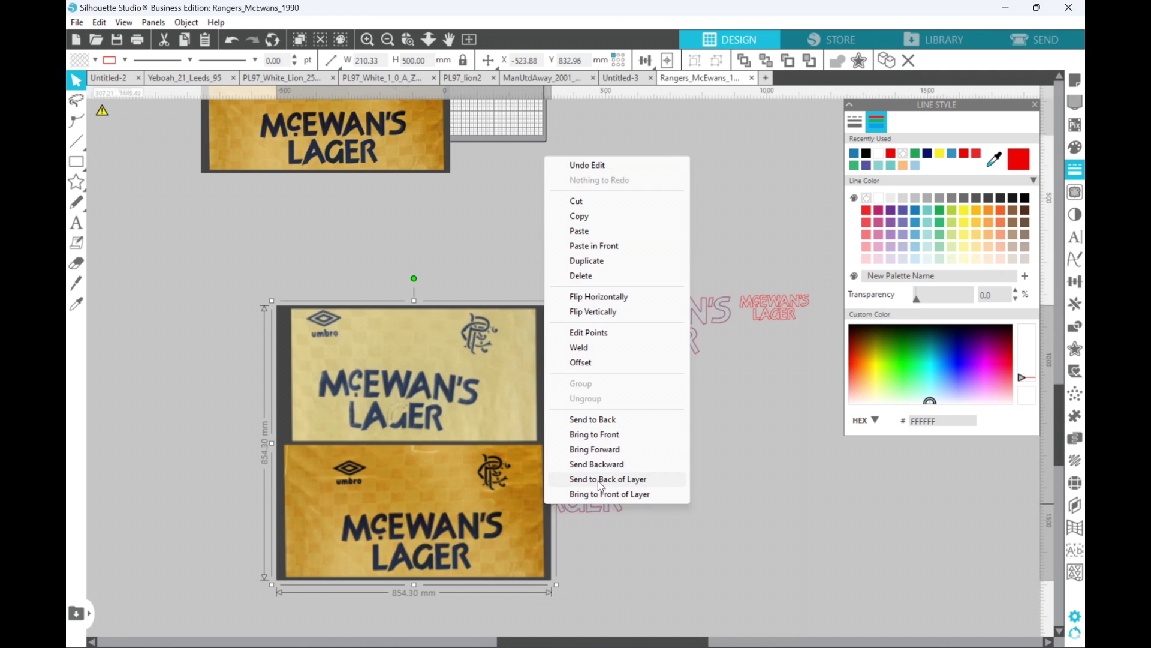
click(624, 491)
drag(620, 504, 363, 545)
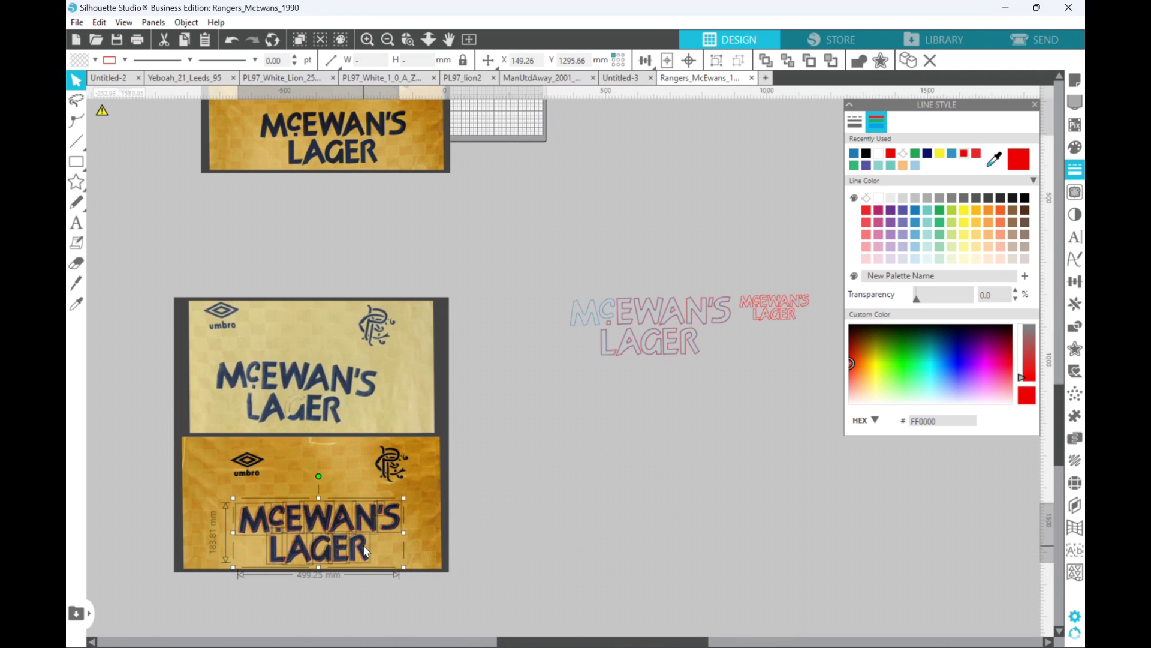
Nudge the lower photo left and move it up so the lettering sits just below.
click(369, 40)
click(697, 364)
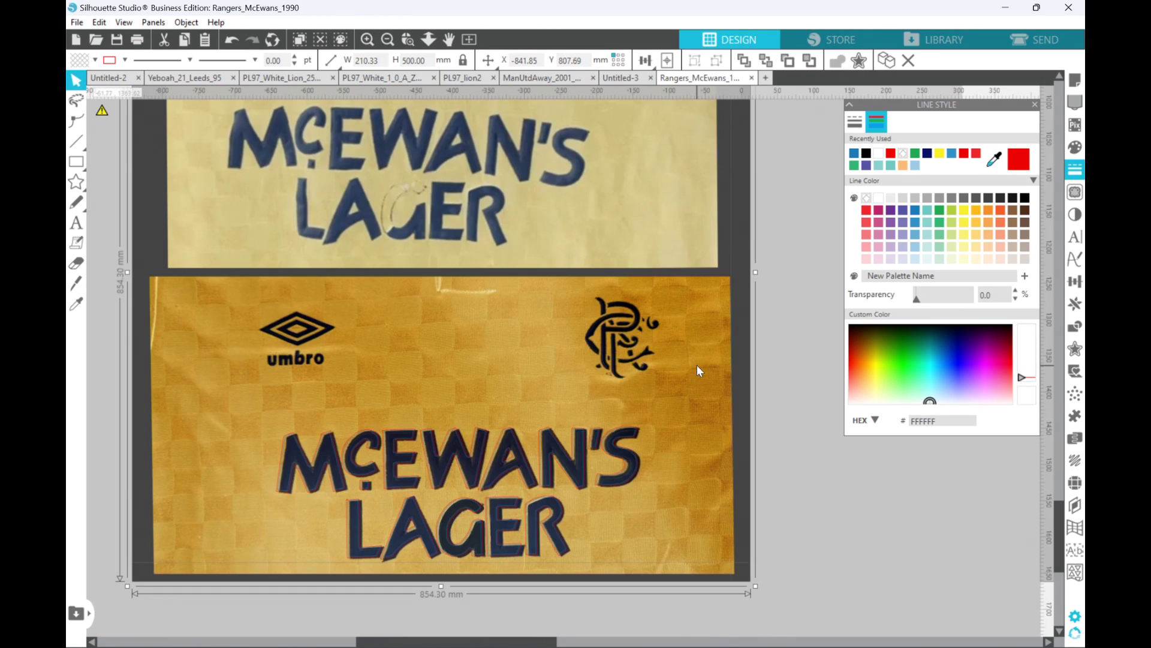
key(Left)
key(Left)
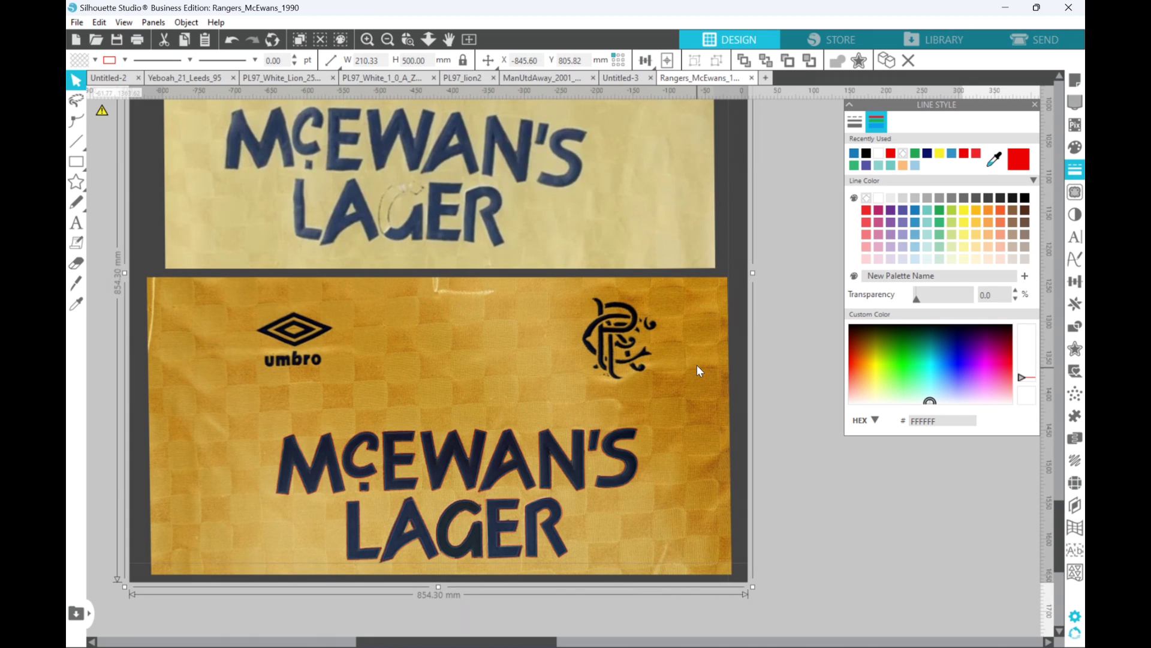
drag(697, 365, 696, 148)
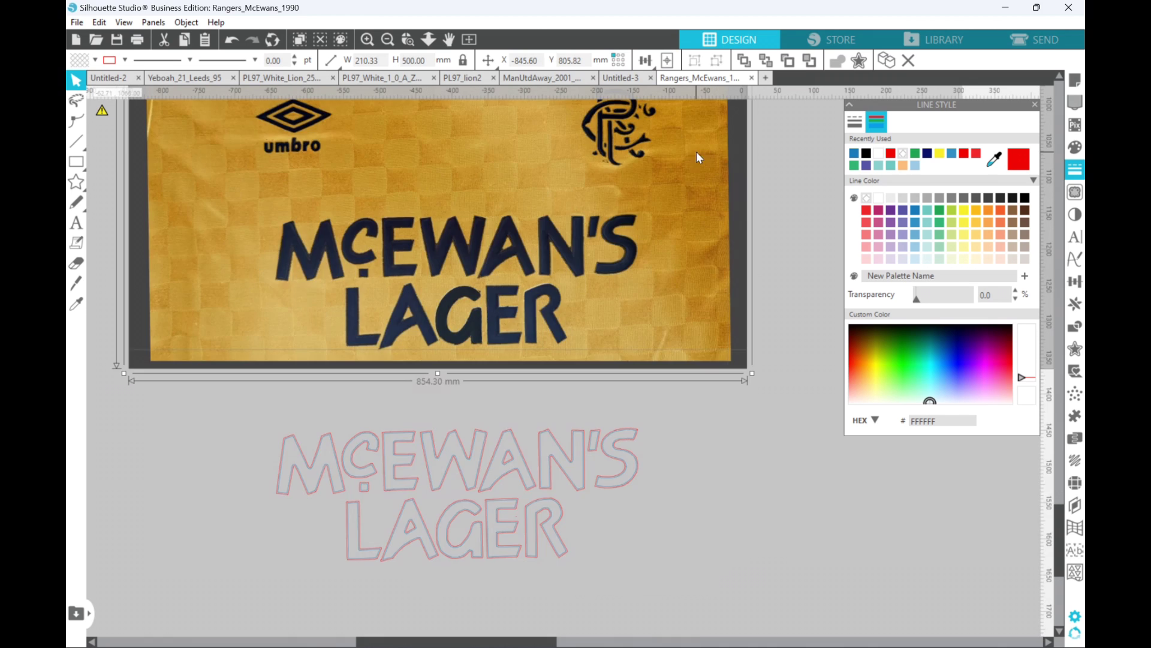